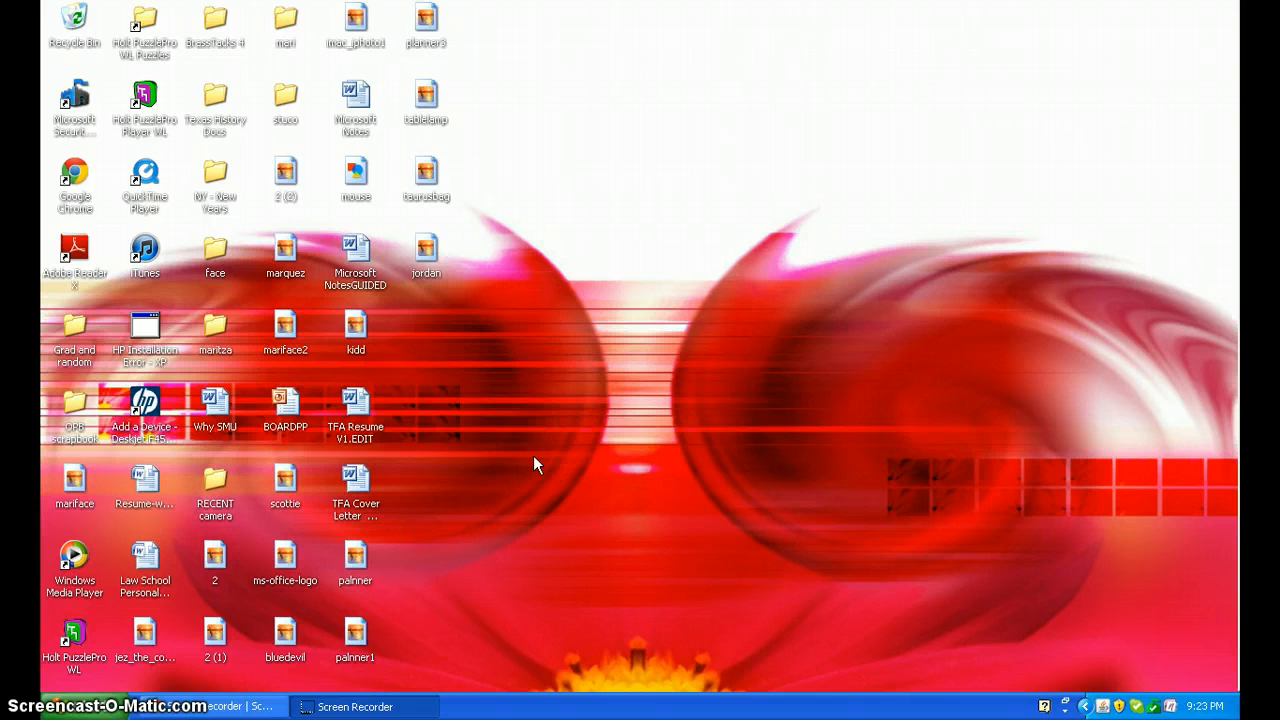
- Open a blank Microsoft Office Word 2007 document and write "Publisher: is also a Microsfot Office product."
left_click(107, 710)
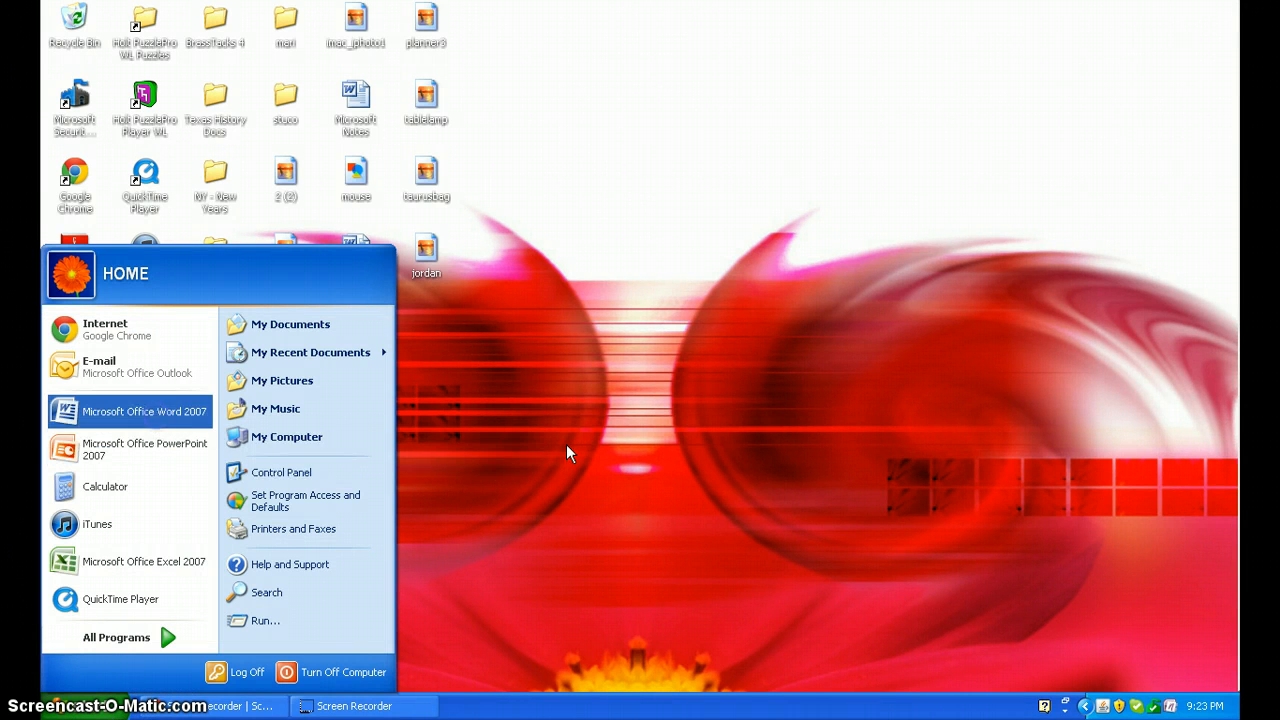
left_click(553, 274)
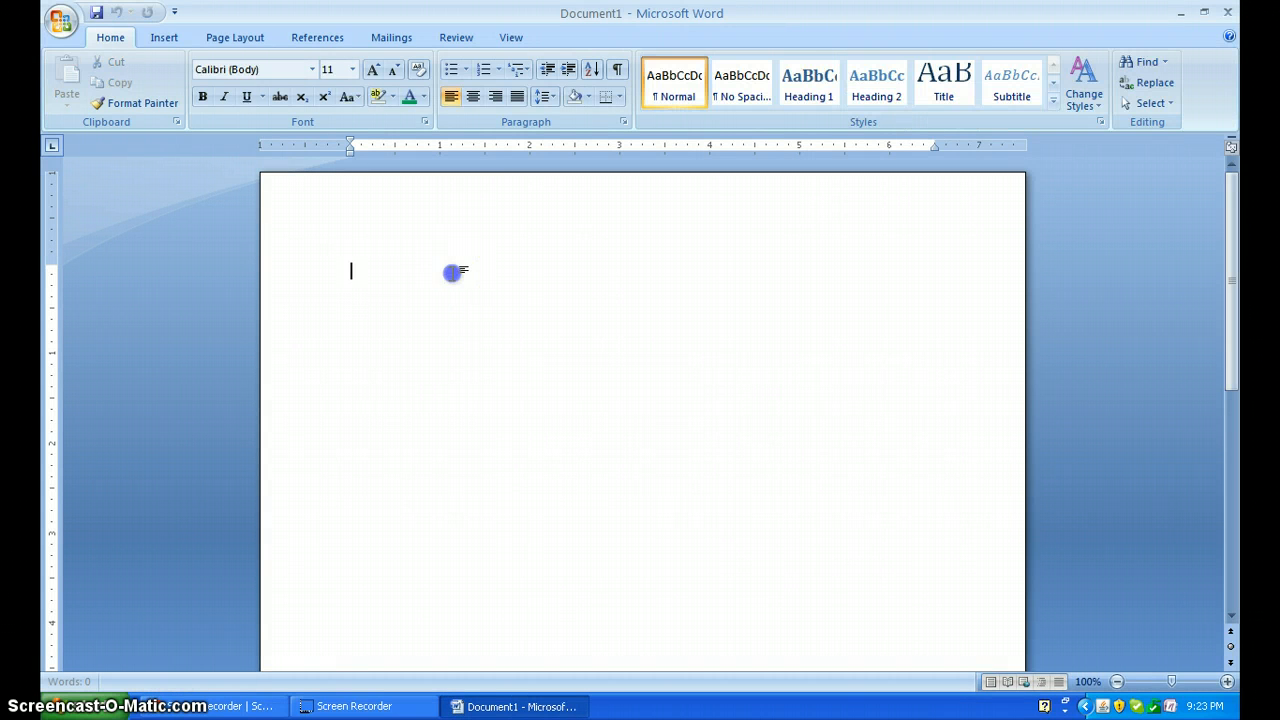
type("Publi")
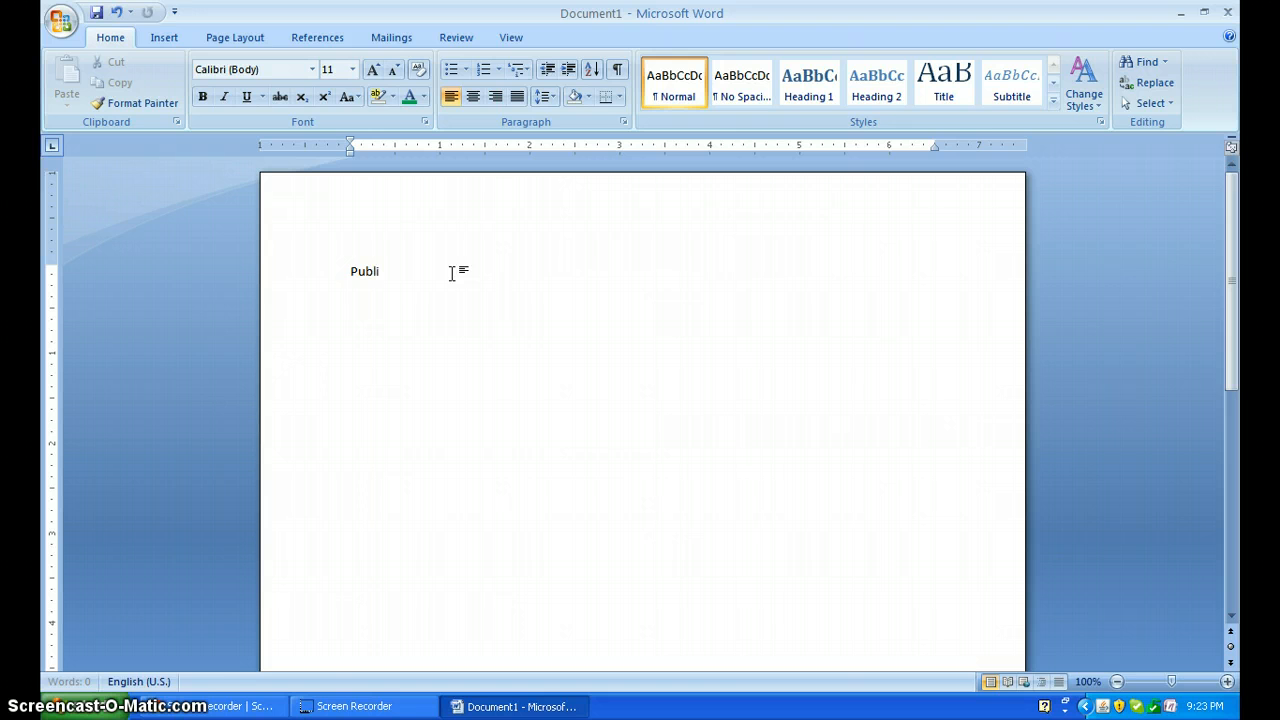
type("sher: is")
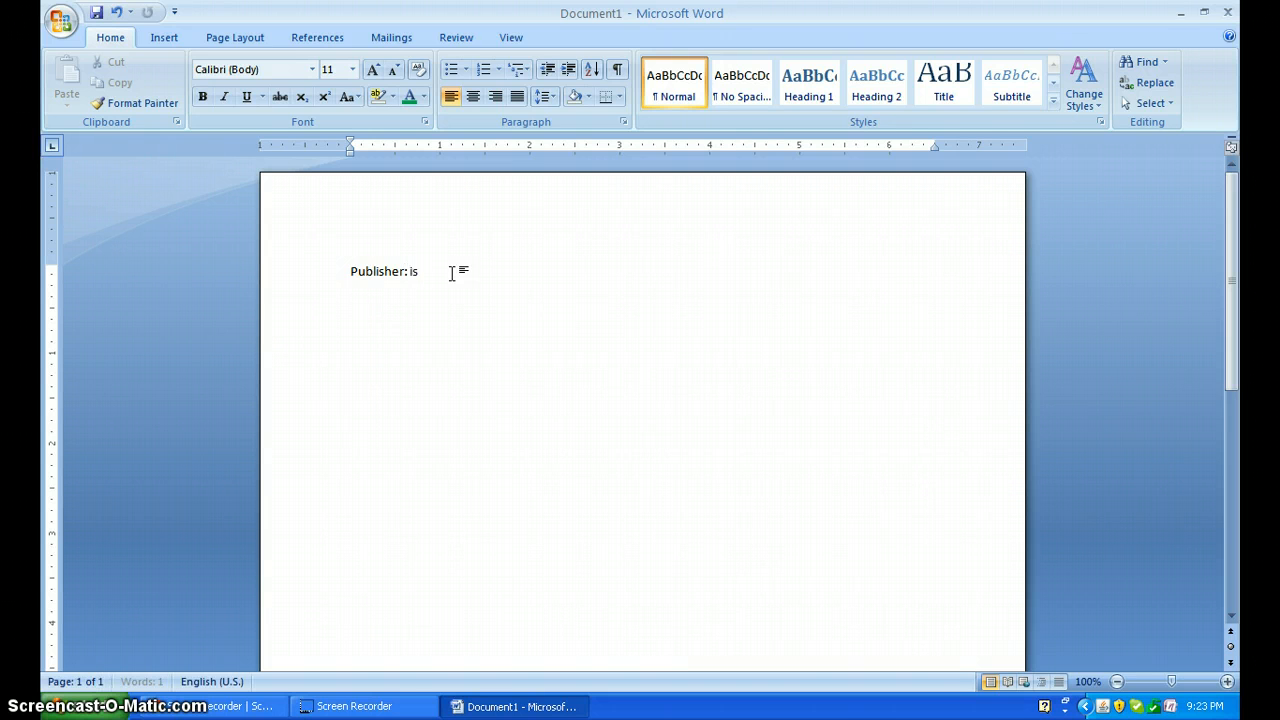
type(" also a mic")
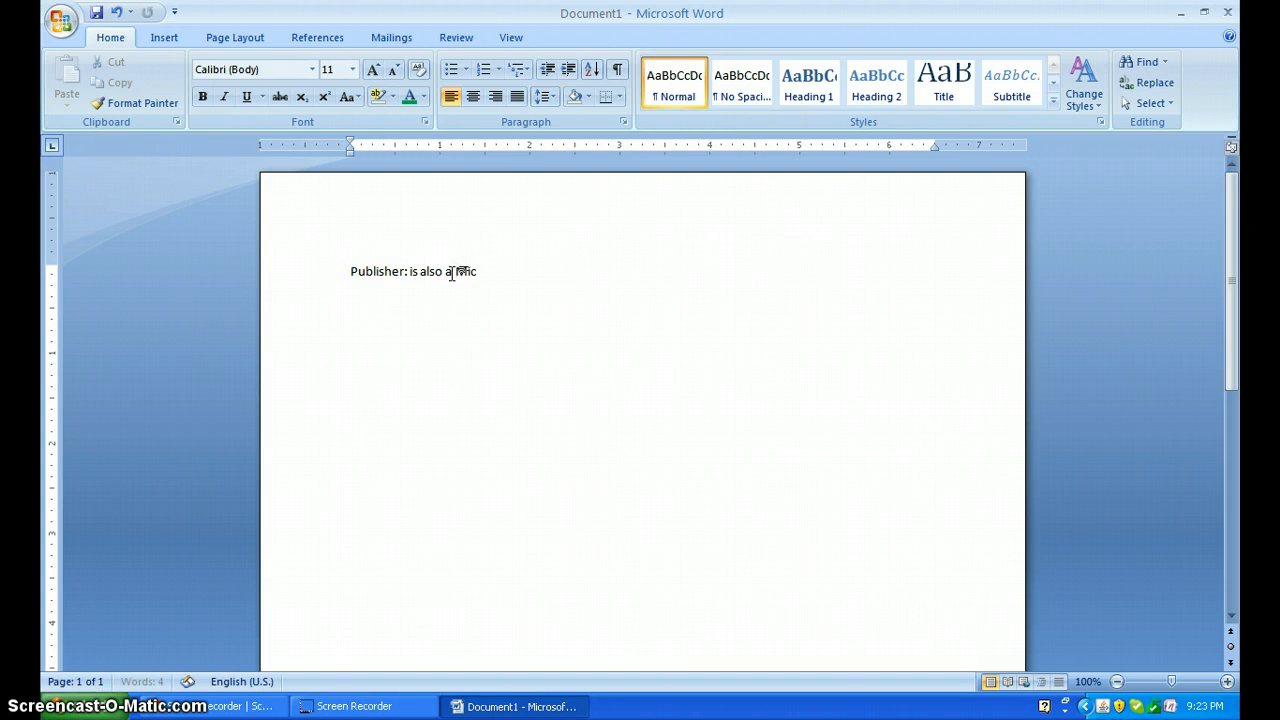
type("rosfot Office product.")
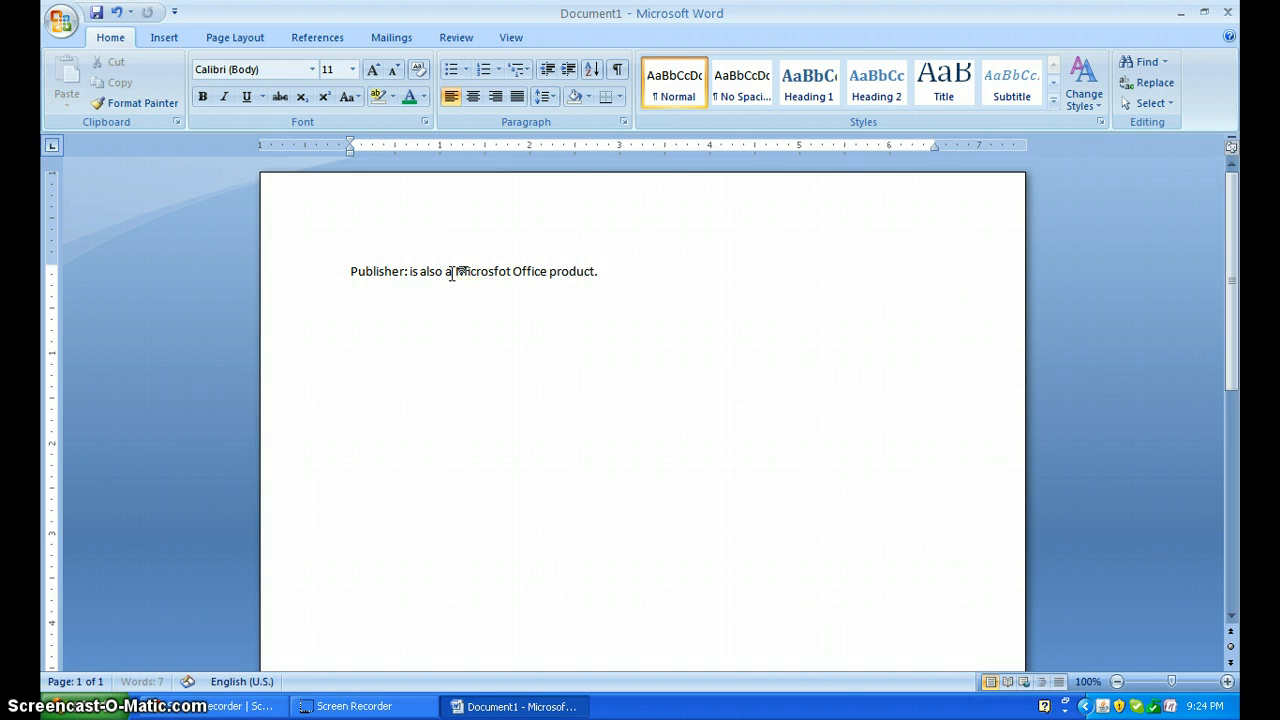
- Continue the first line with the sentence "It is used to create business documents."
type(" It is used to")
key("BackSpace")
key("BackSpace")
type("to cr")
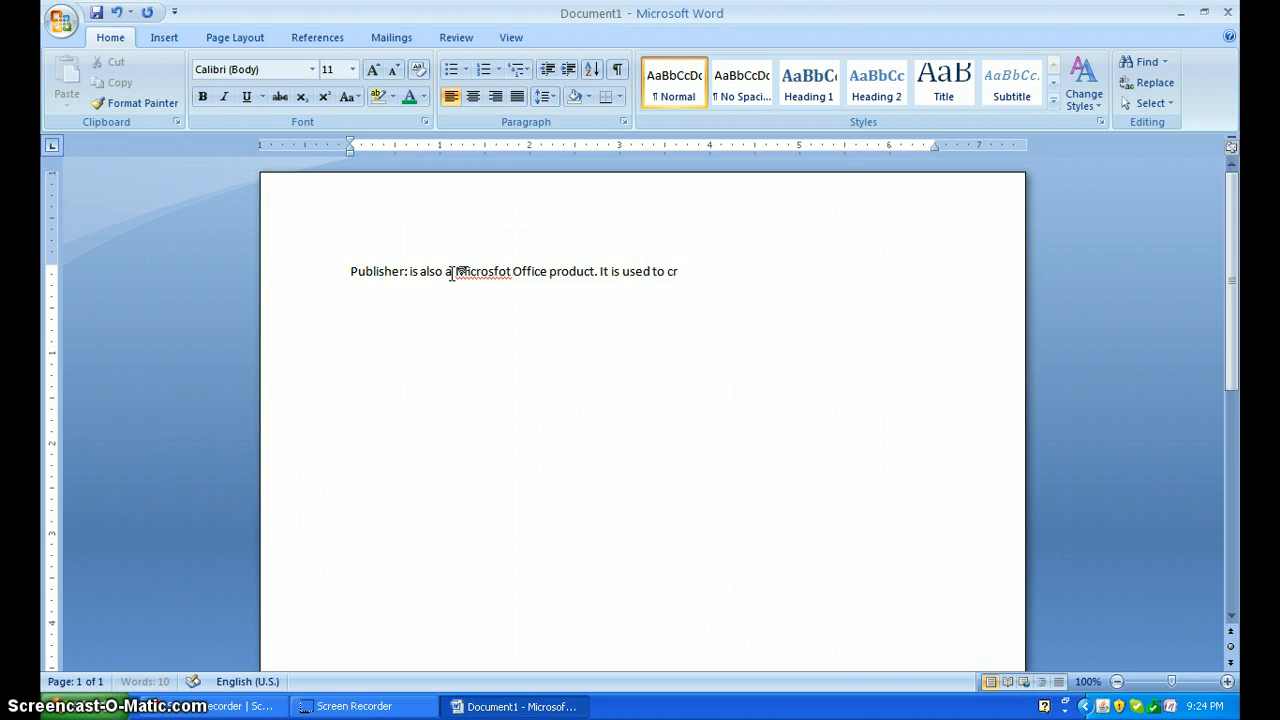
type("eate business d")
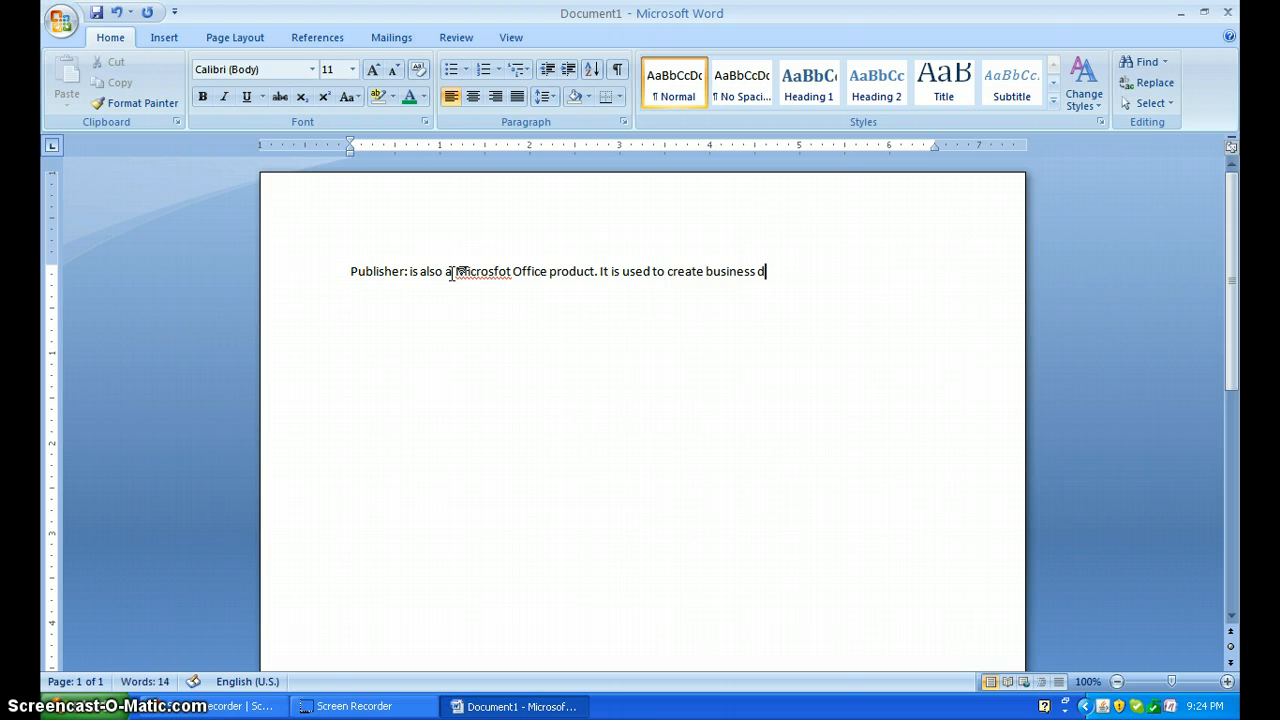
type("ocuments.")
- Correct the misspelled word "Microsfot" in the first line to the suggested spelling "Microsoft"
left_click(450, 271)
left_click(545, 270)
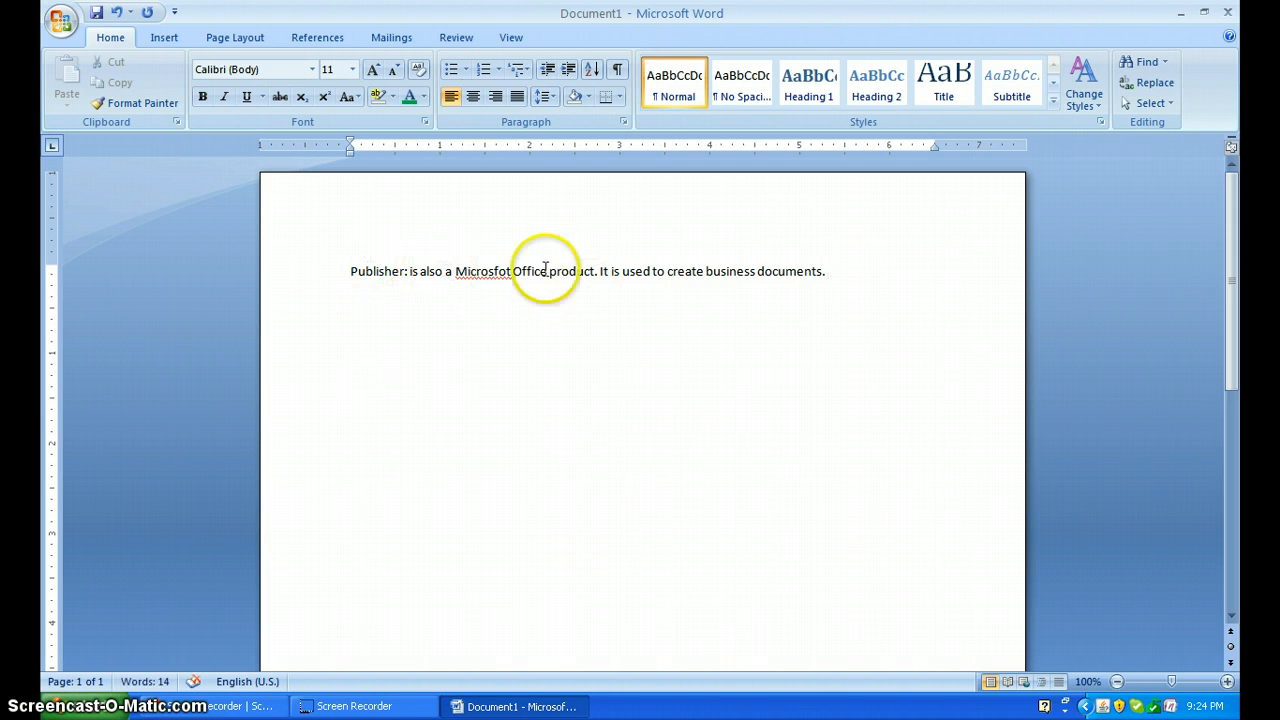
right_click(490, 271)
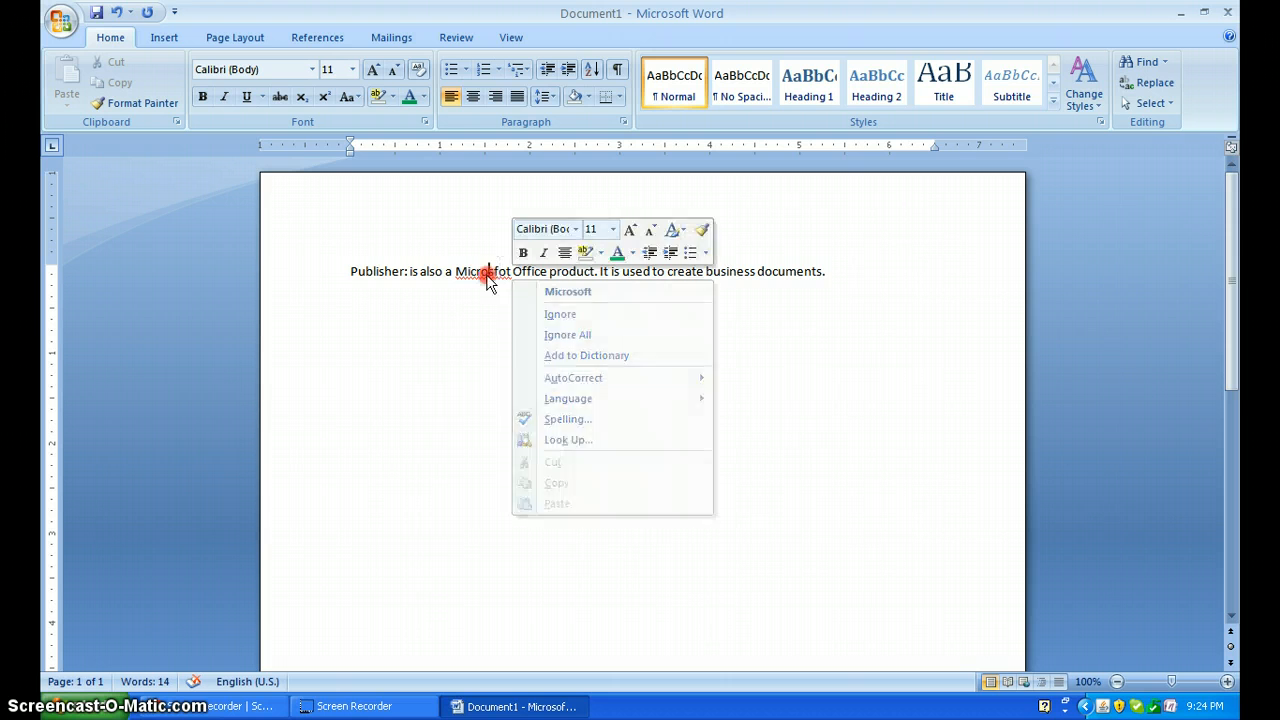
left_click(548, 291)
- Add a second paragraph below the first line reading "Its is also a program/software."
left_click(838, 275)
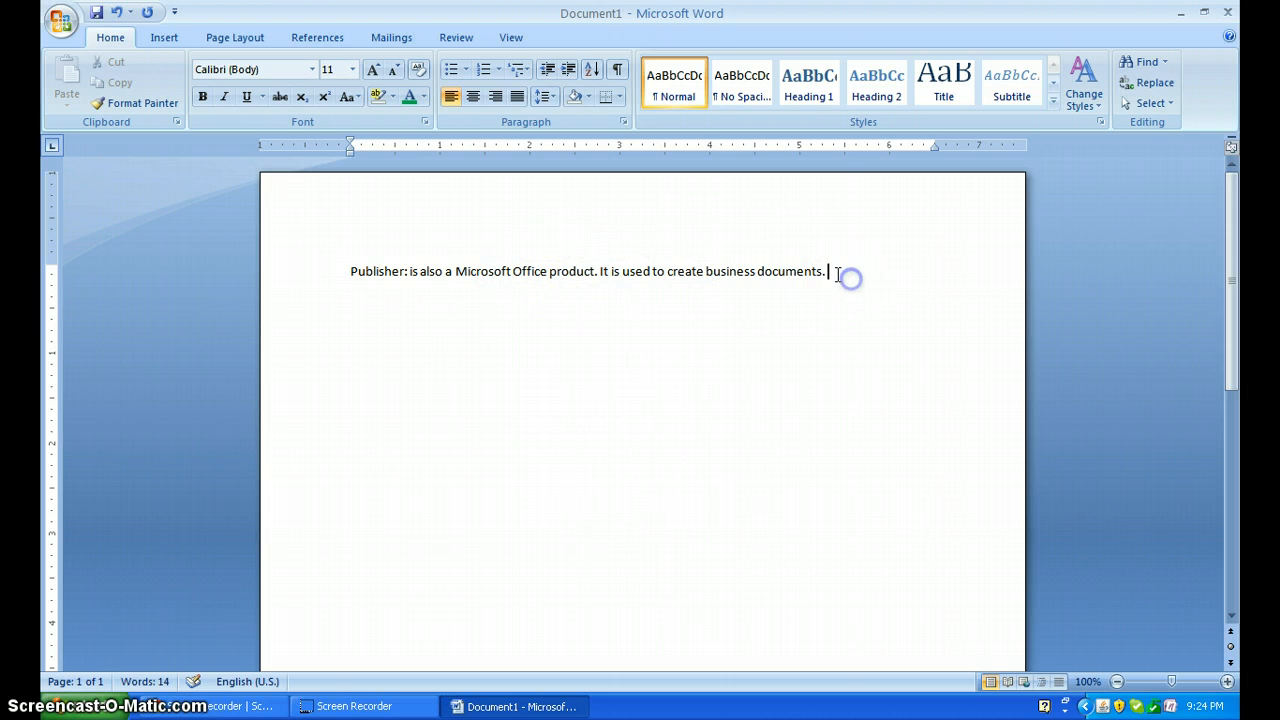
key("Return")
type("Its is also a program")
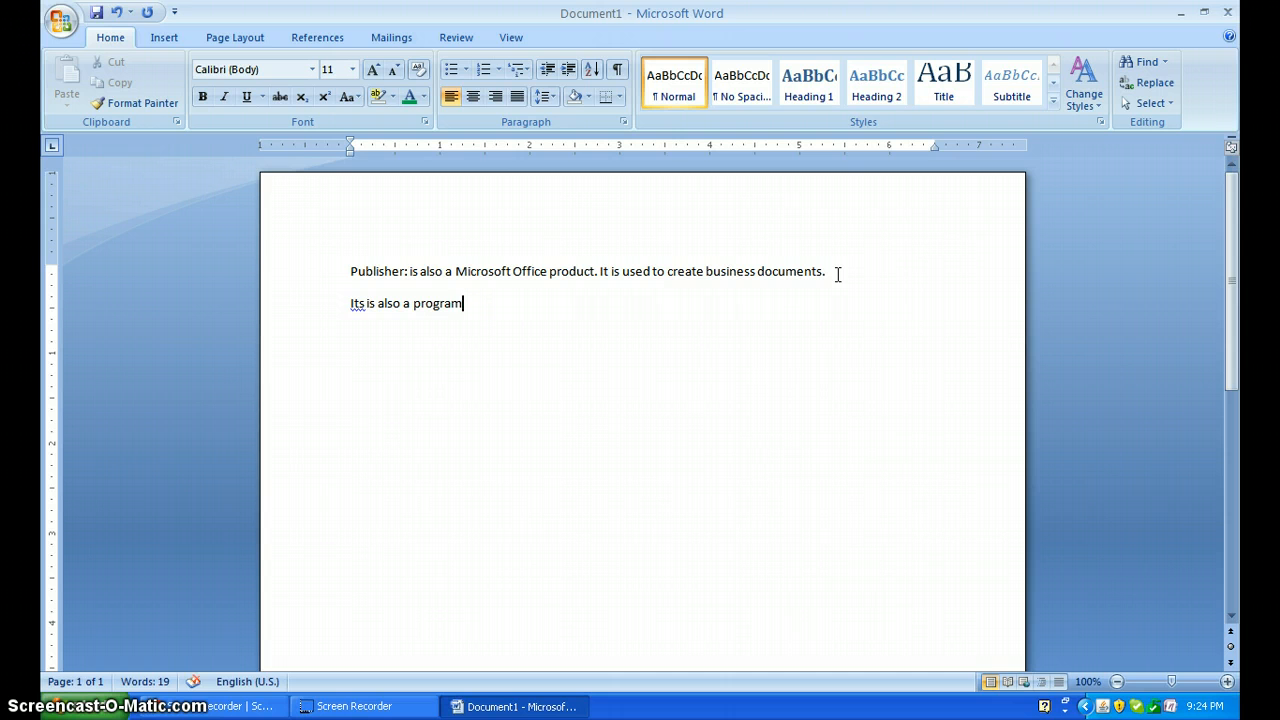
type("/software.")
- Add a third paragraph reading "Work on Publsiher is called publications"
key("Return")
key("Return")
key("BackSpace")
type("Work on")
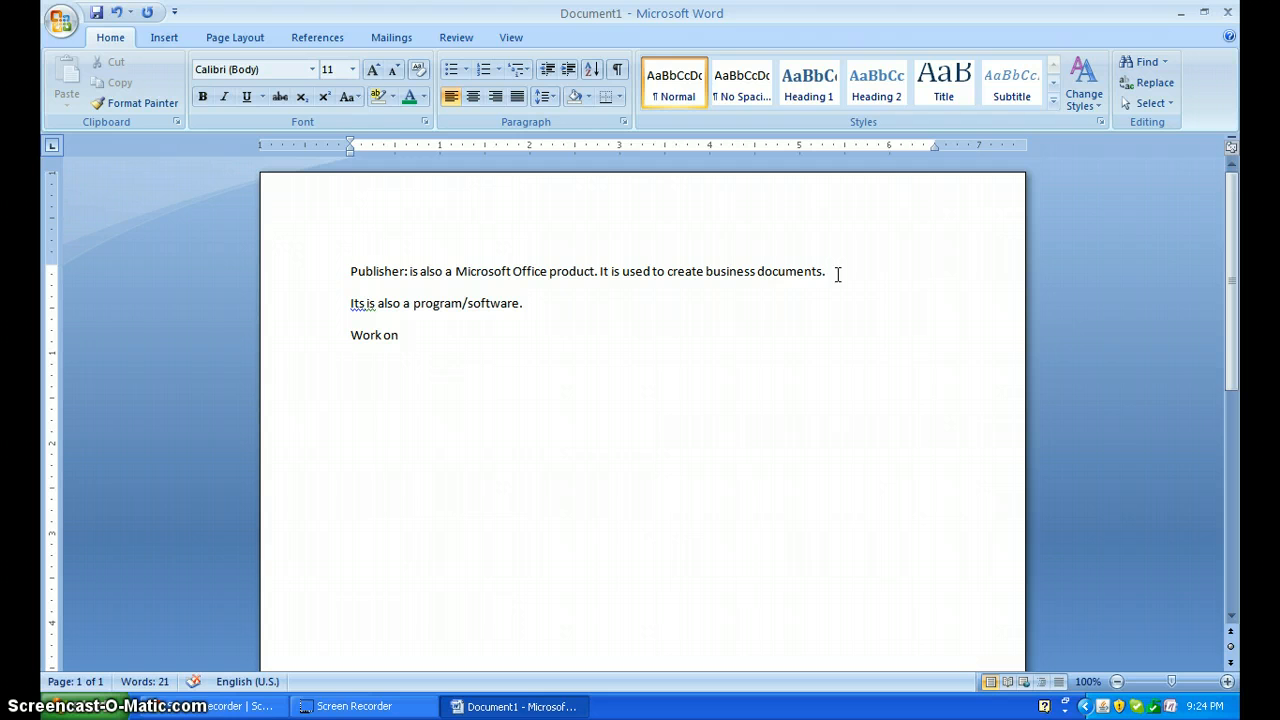
type(" Publsiher")
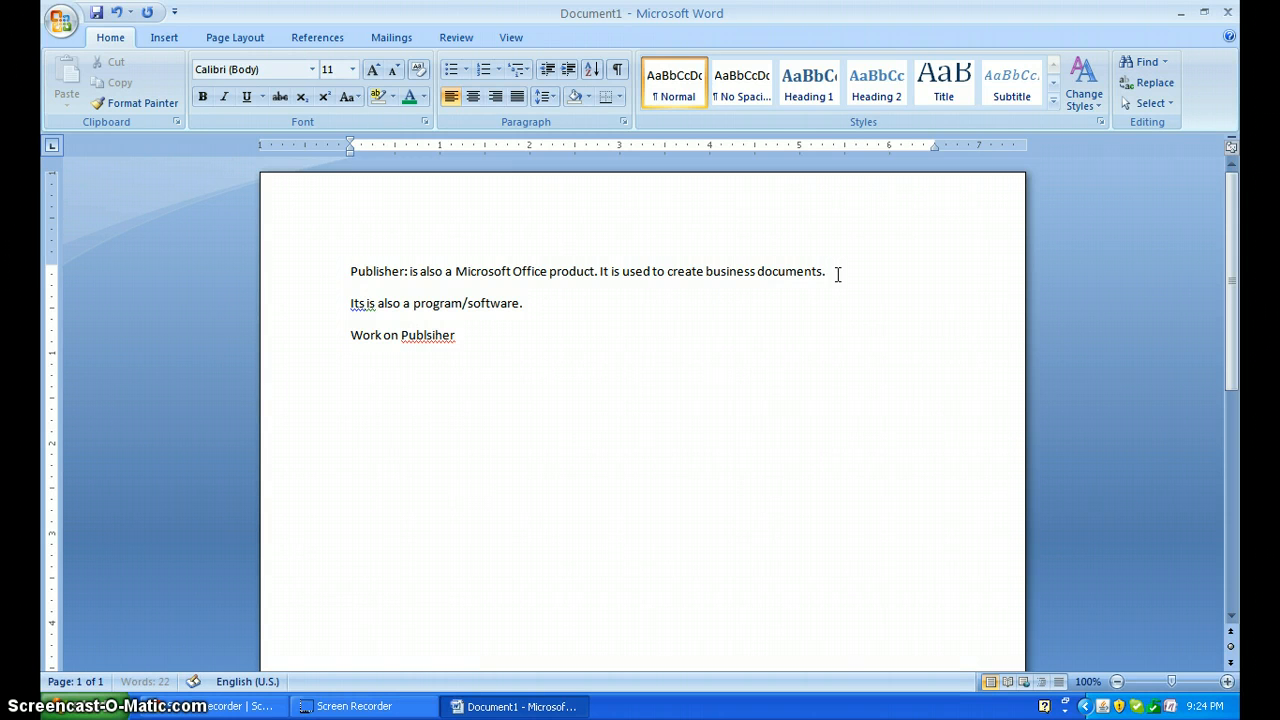
type(" is called publicatiosn")
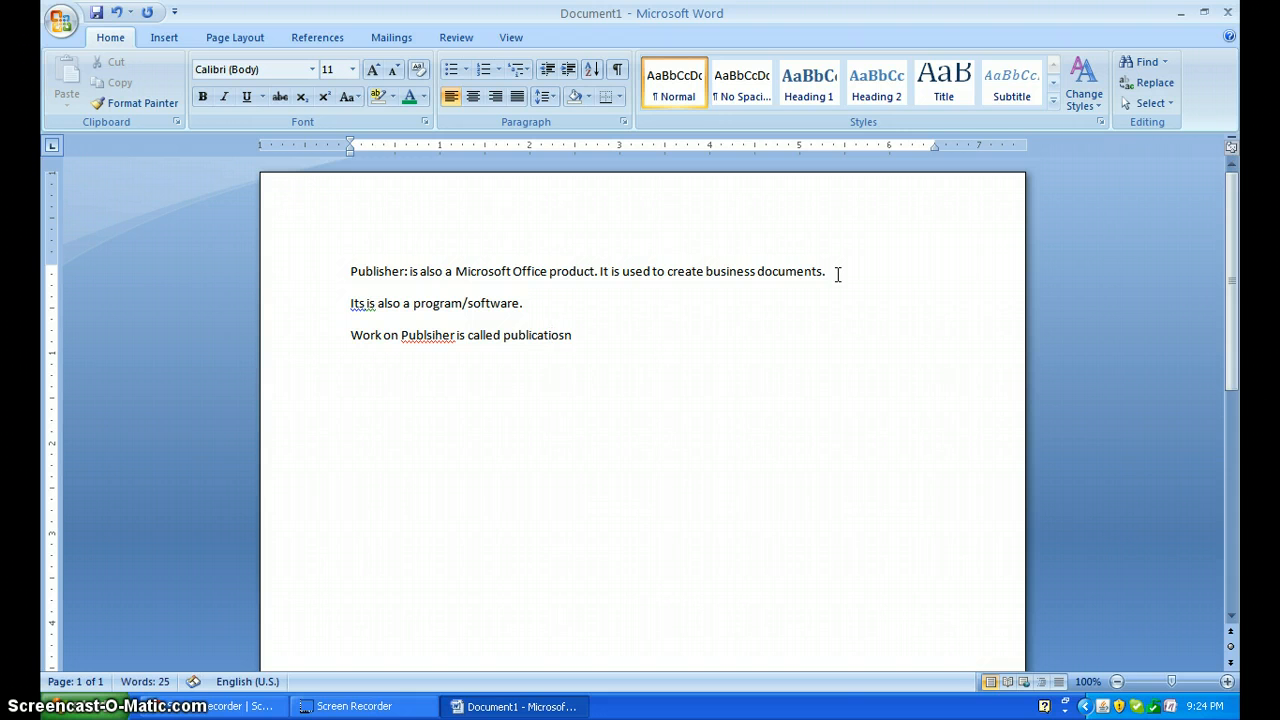
key("BackSpace")
key("BackSpace")
type("ns")
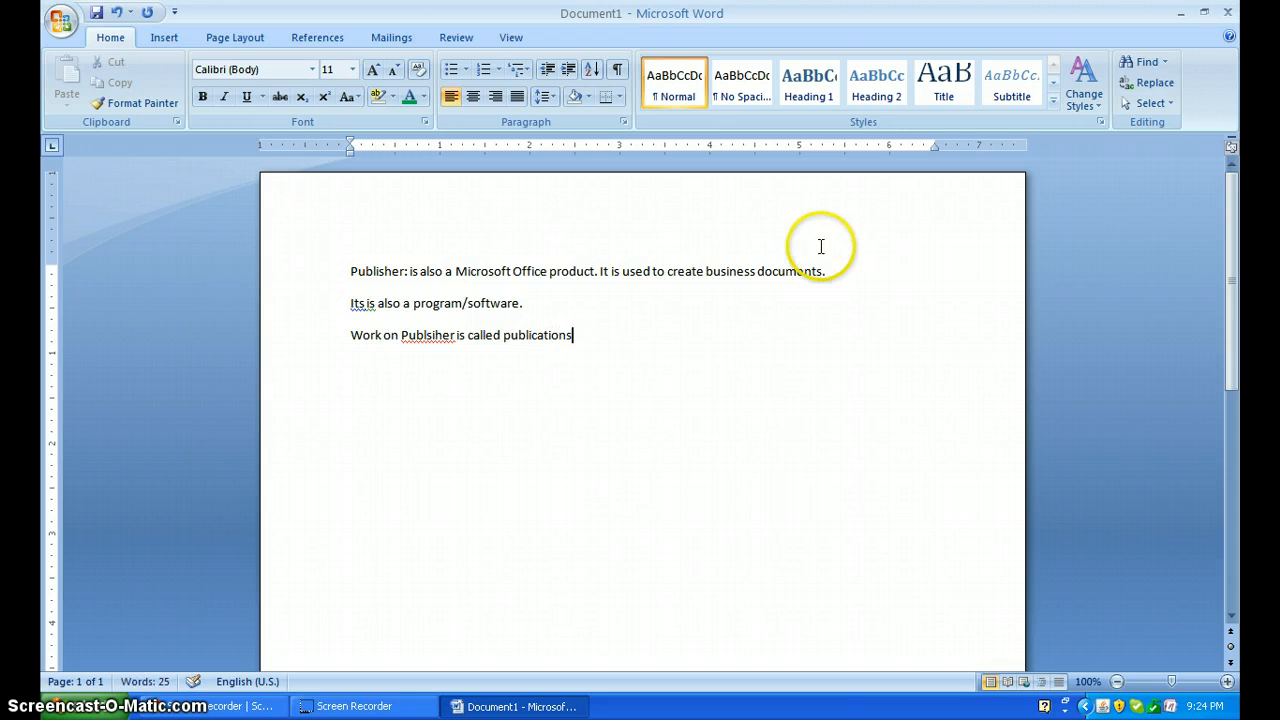
- Underline and bold the word "Publisher:" at the start of the first line
left_click_drag(346, 270, 408, 267)
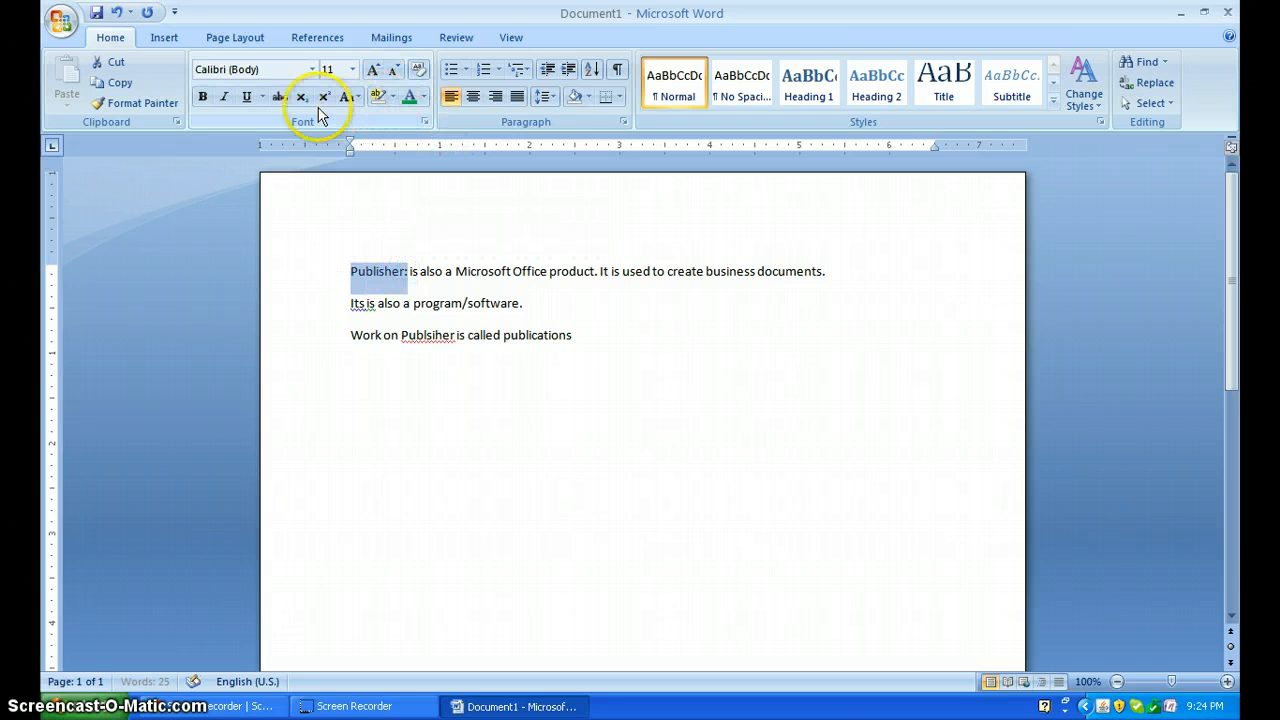
left_click(246, 96)
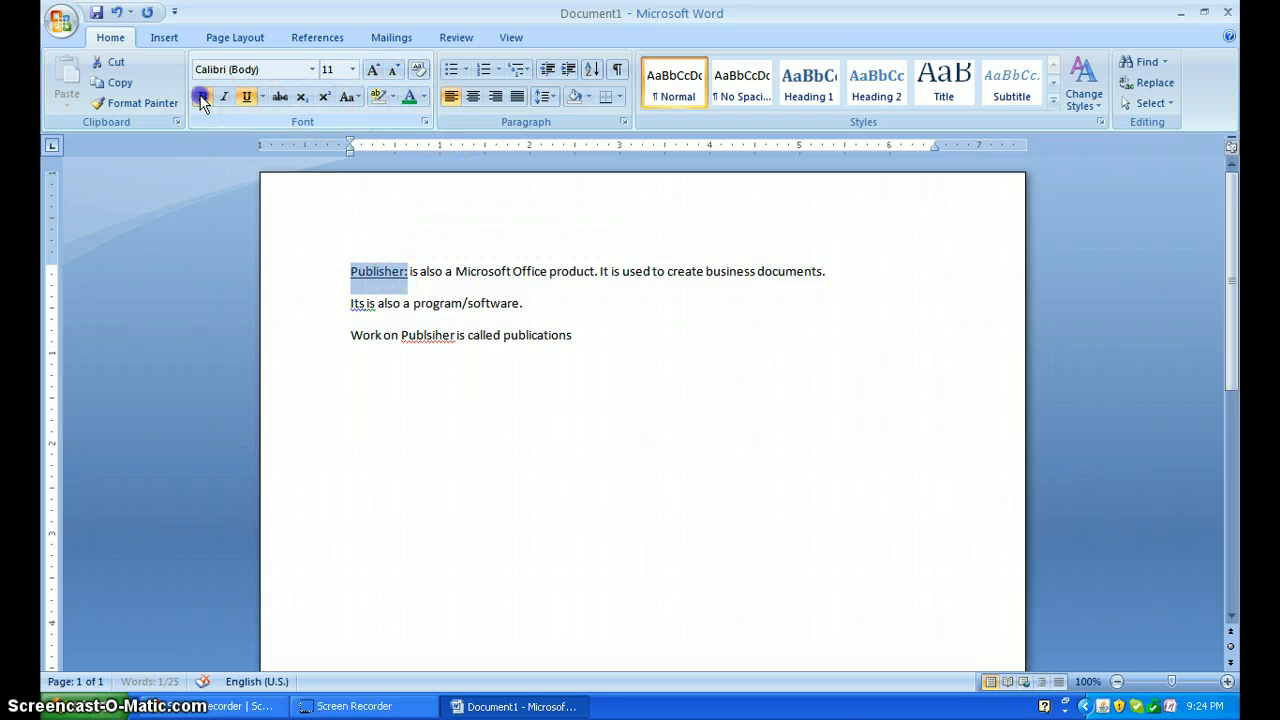
left_click(202, 96)
- Correct "Its" to "It" in the second line and make "program/software" bold
right_click(357, 303)
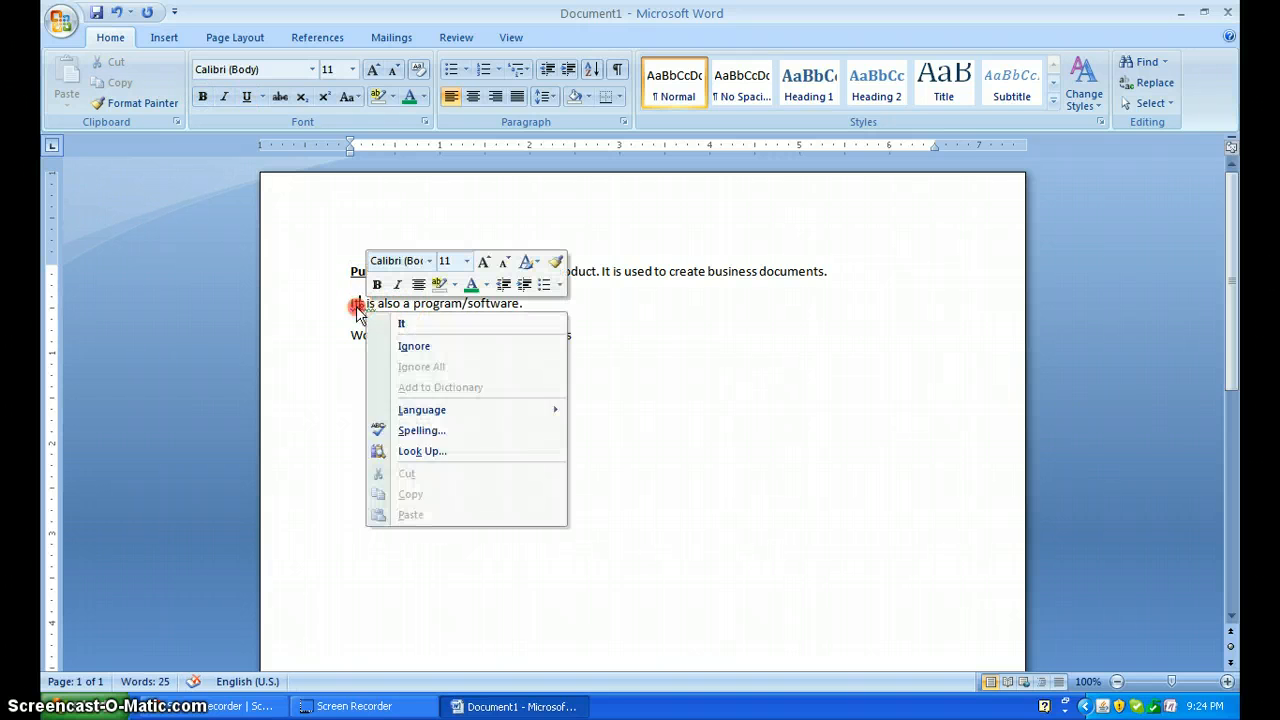
left_click(395, 324)
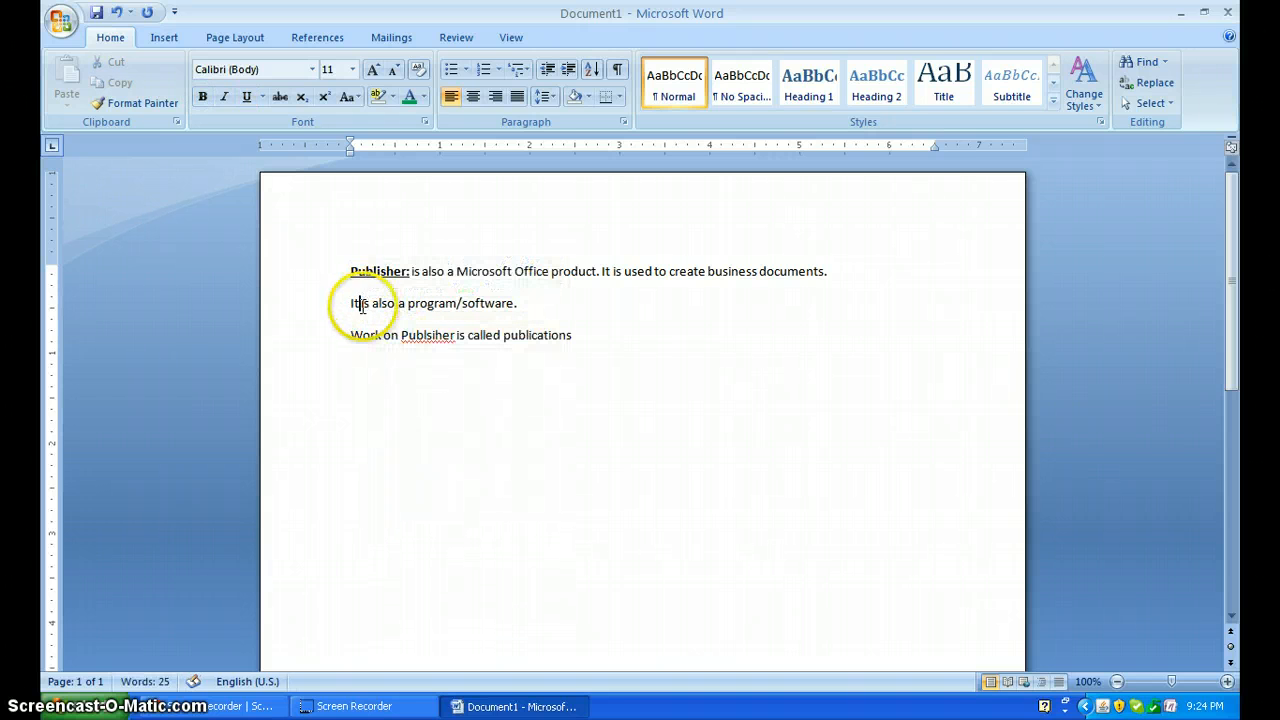
left_click_drag(514, 303, 418, 305)
left_click(202, 97)
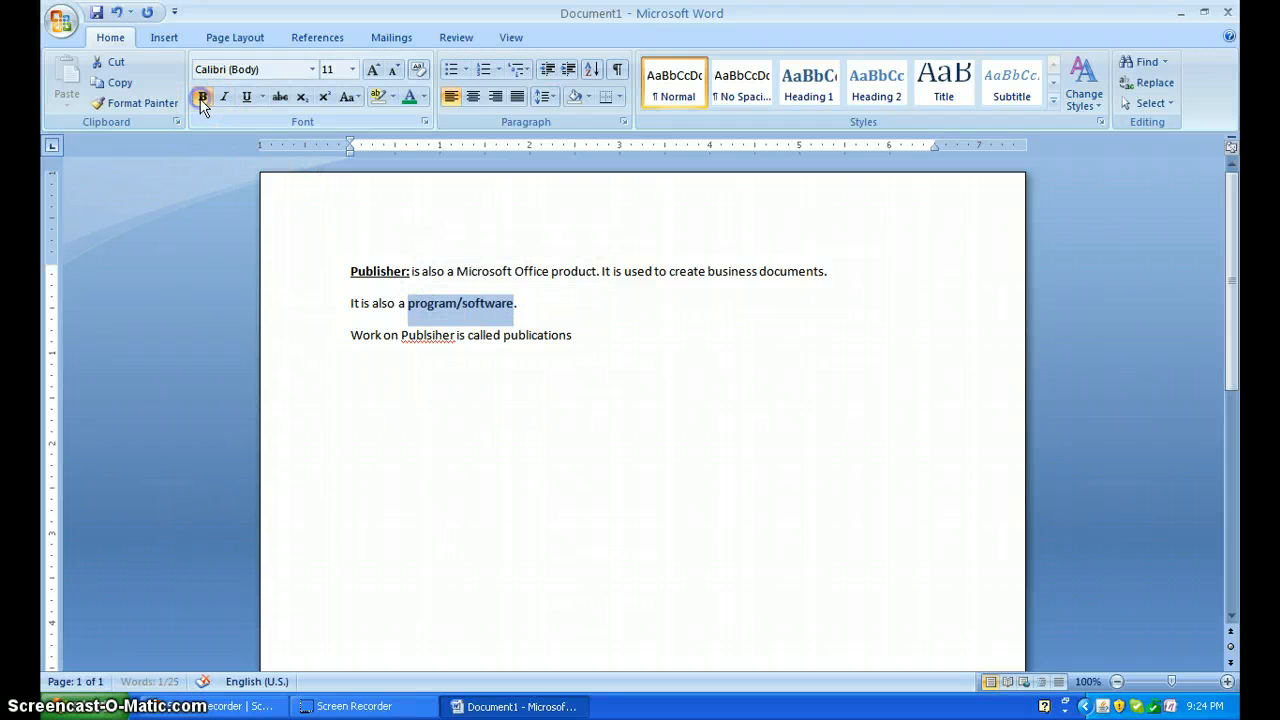
- Replace the period after "program/software" with a colon and the definition "tools to create things with"
left_click(521, 301)
key("BackSpace")
key("BackSpace")
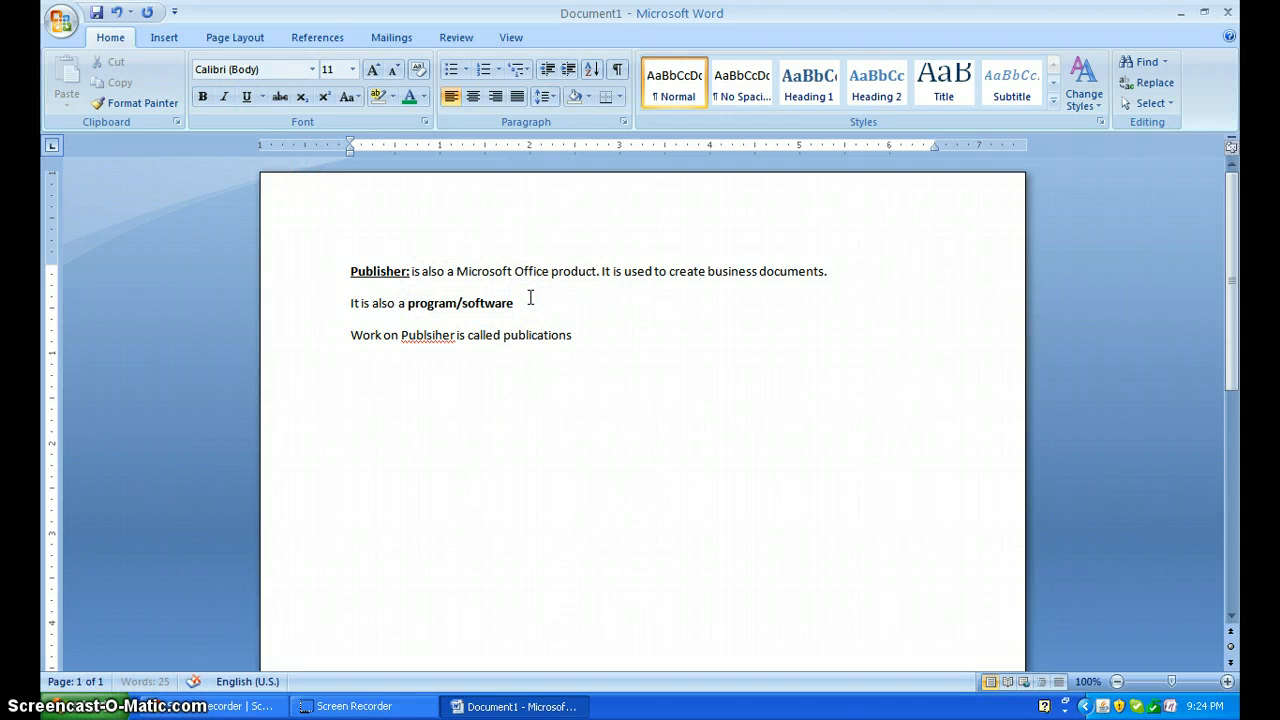
type(": ")
type("things")
key("BackSpace")
key("BackSpace")
key("BackSpace")
key("BackSpace")
key("BackSpace")
type("tools to create things with")
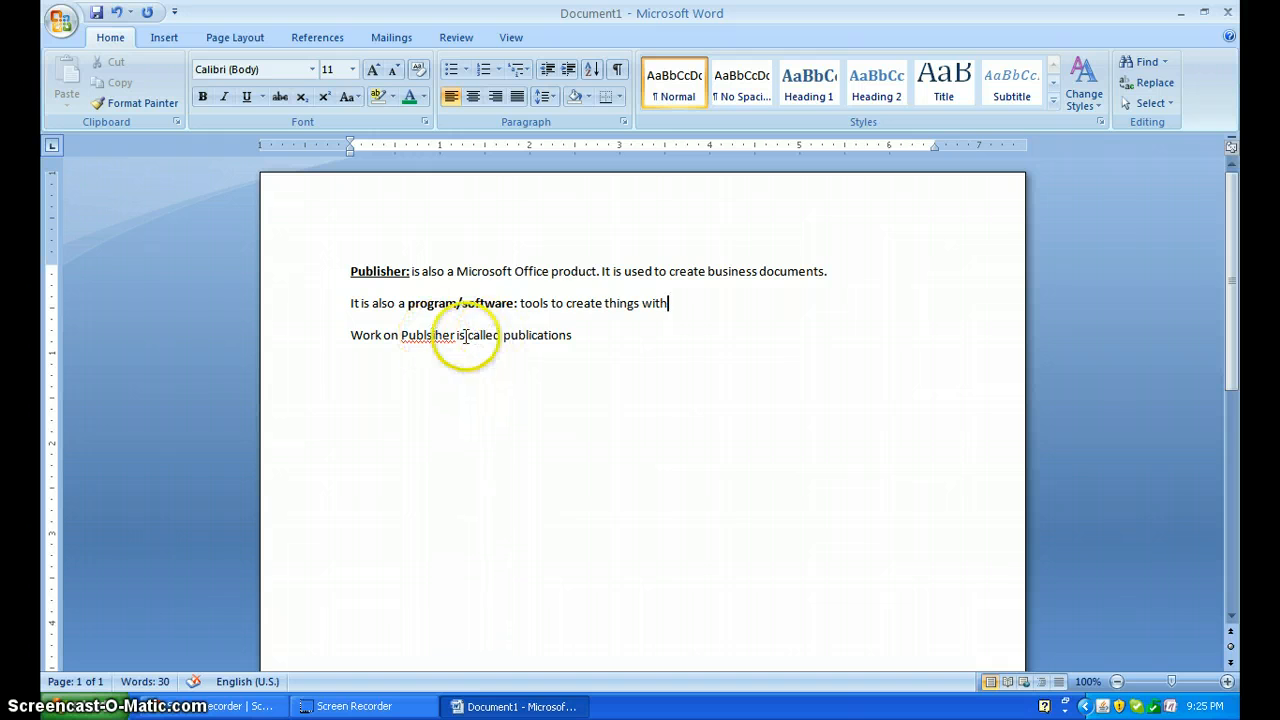
- Correct "Publsiher" to "Publisher" in the third line and make "publications" bold and underlined
right_click(432, 336)
left_click(510, 356)
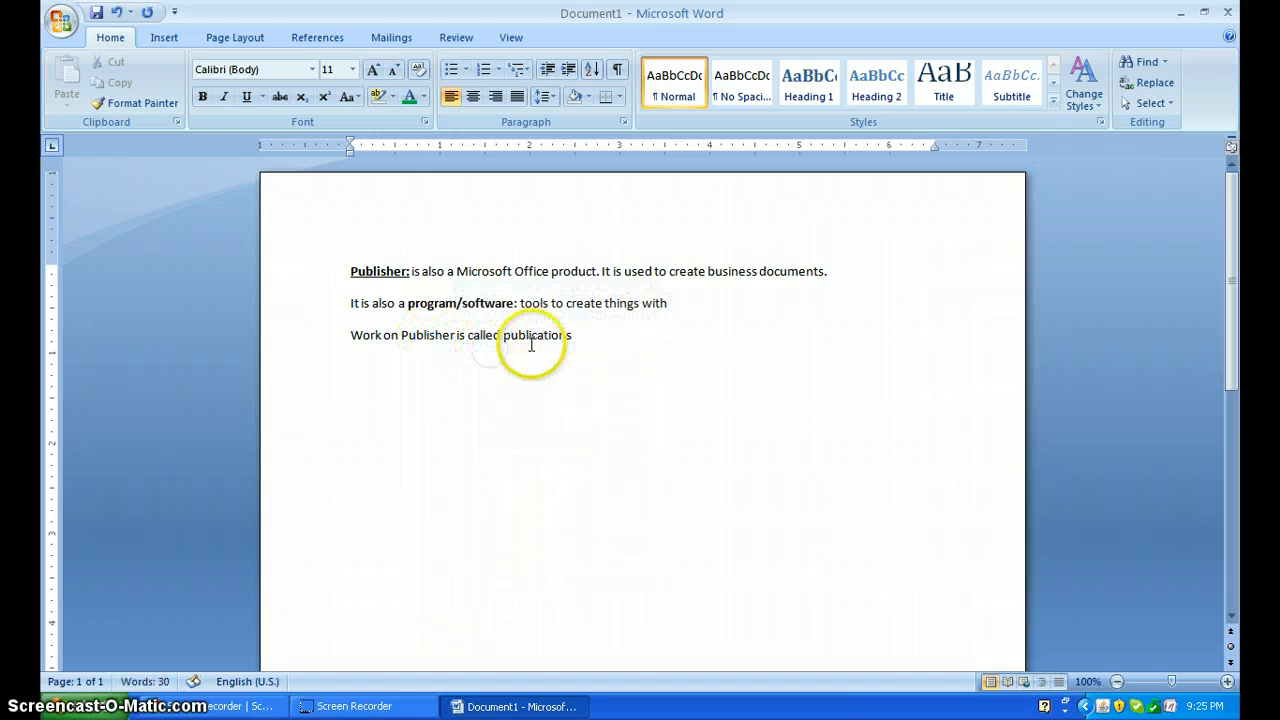
left_click_drag(574, 335, 500, 334)
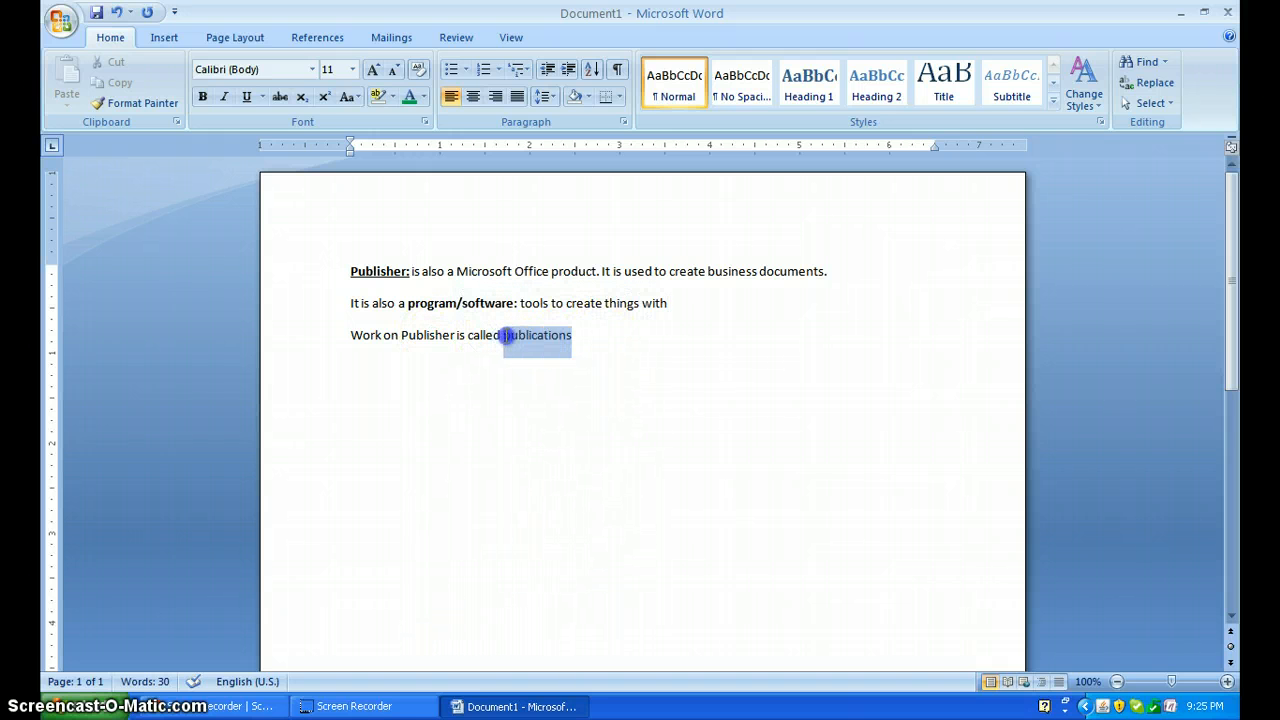
left_click(202, 97)
left_click(246, 97)
left_click(558, 362)
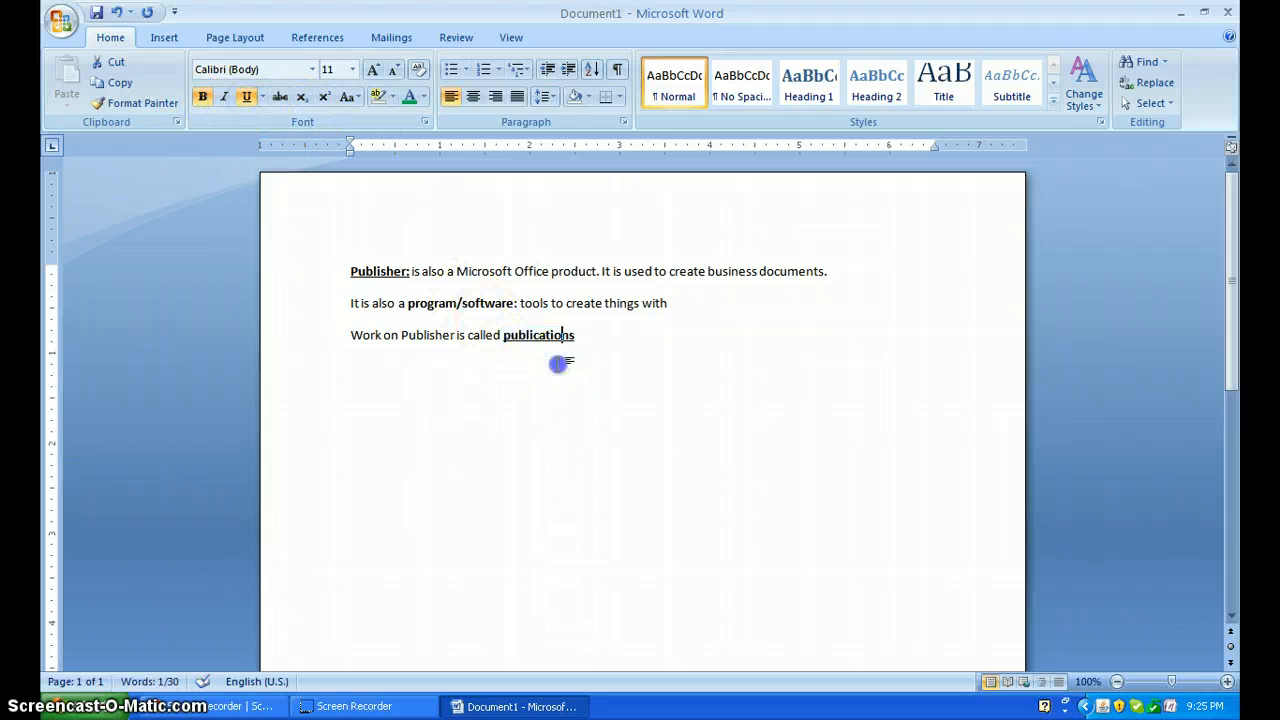
- Underline the bold term "program/software" in the second line
left_click_drag(418, 305, 514, 305)
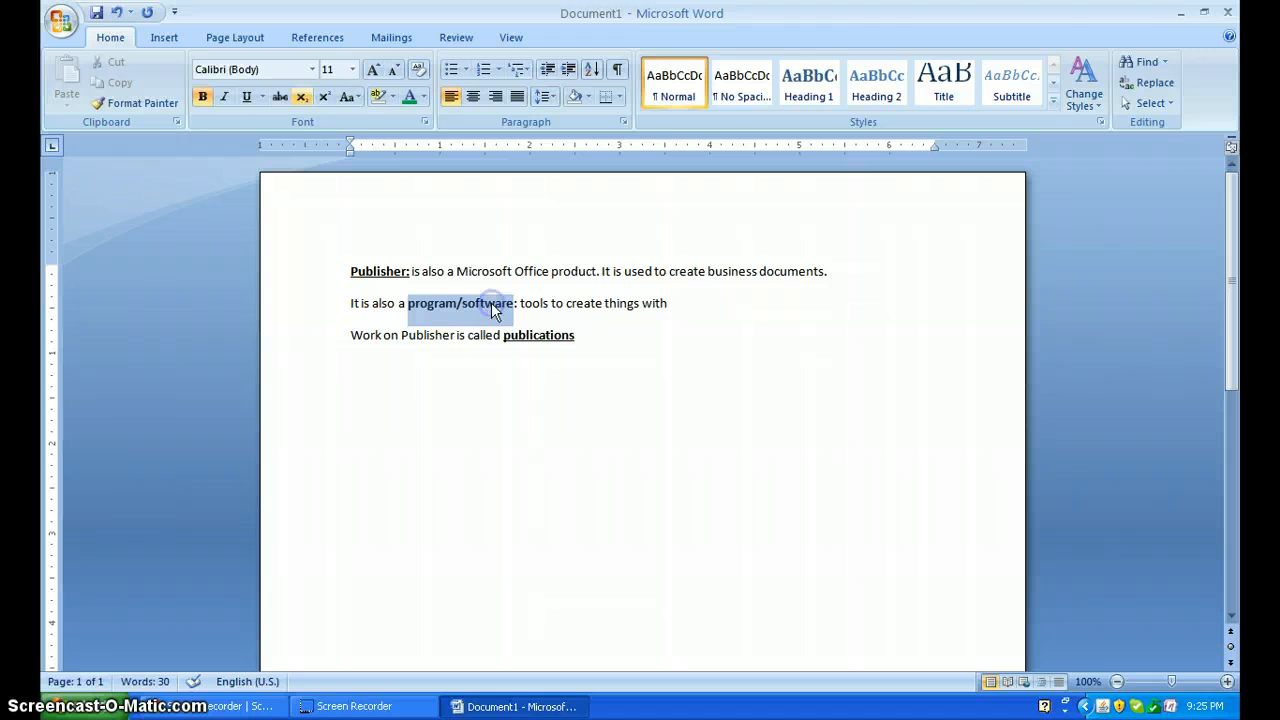
left_click(247, 97)
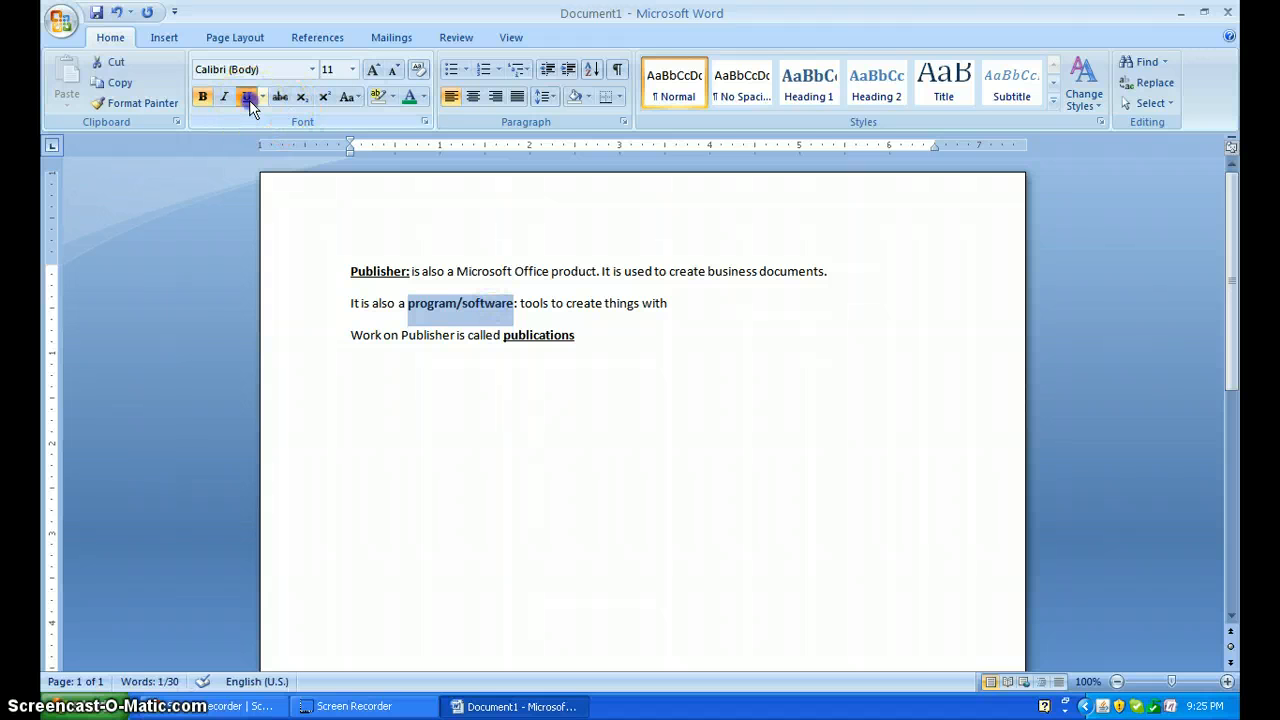
left_click(376, 284)
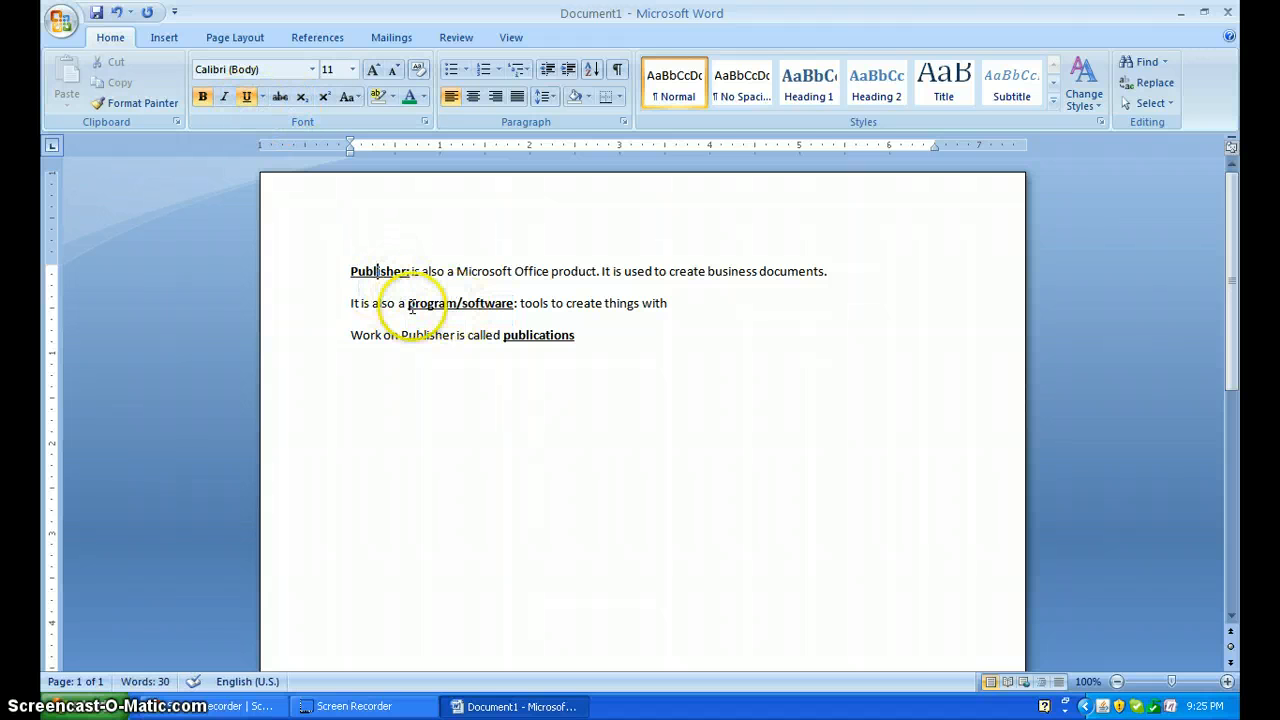
left_click_drag(409, 304, 477, 306)
left_click(527, 300)
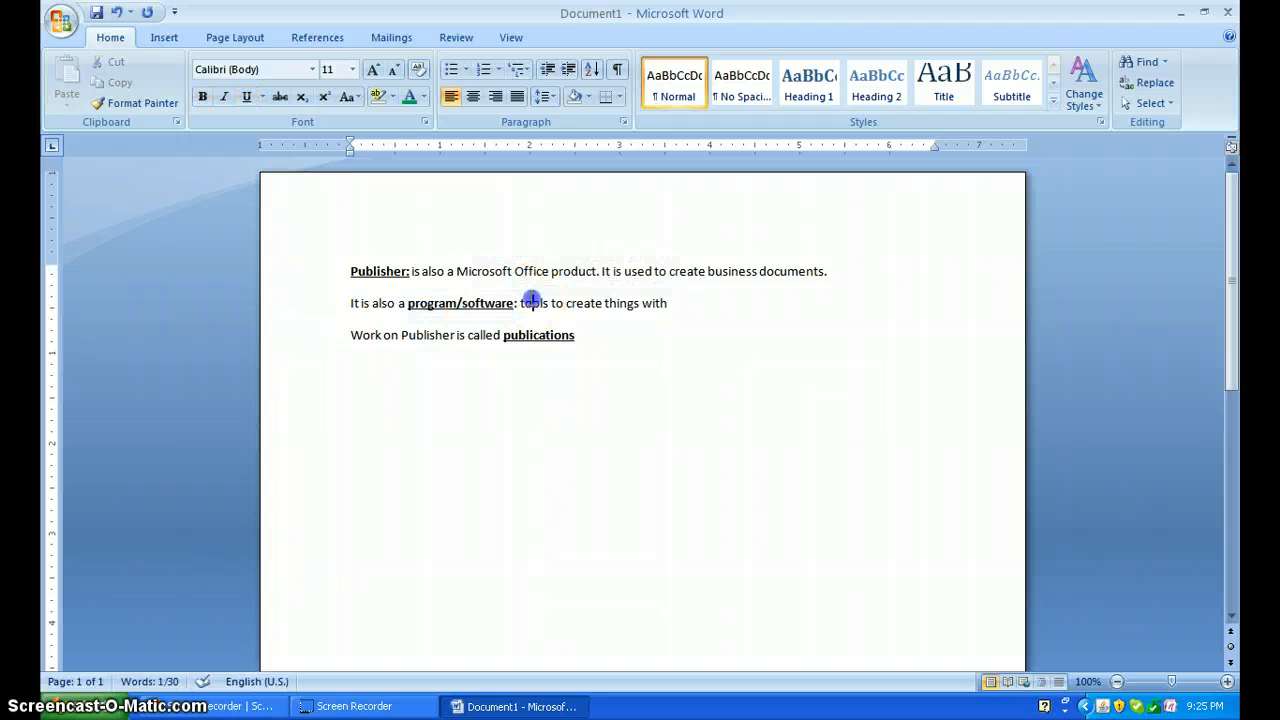
left_click(620, 305)
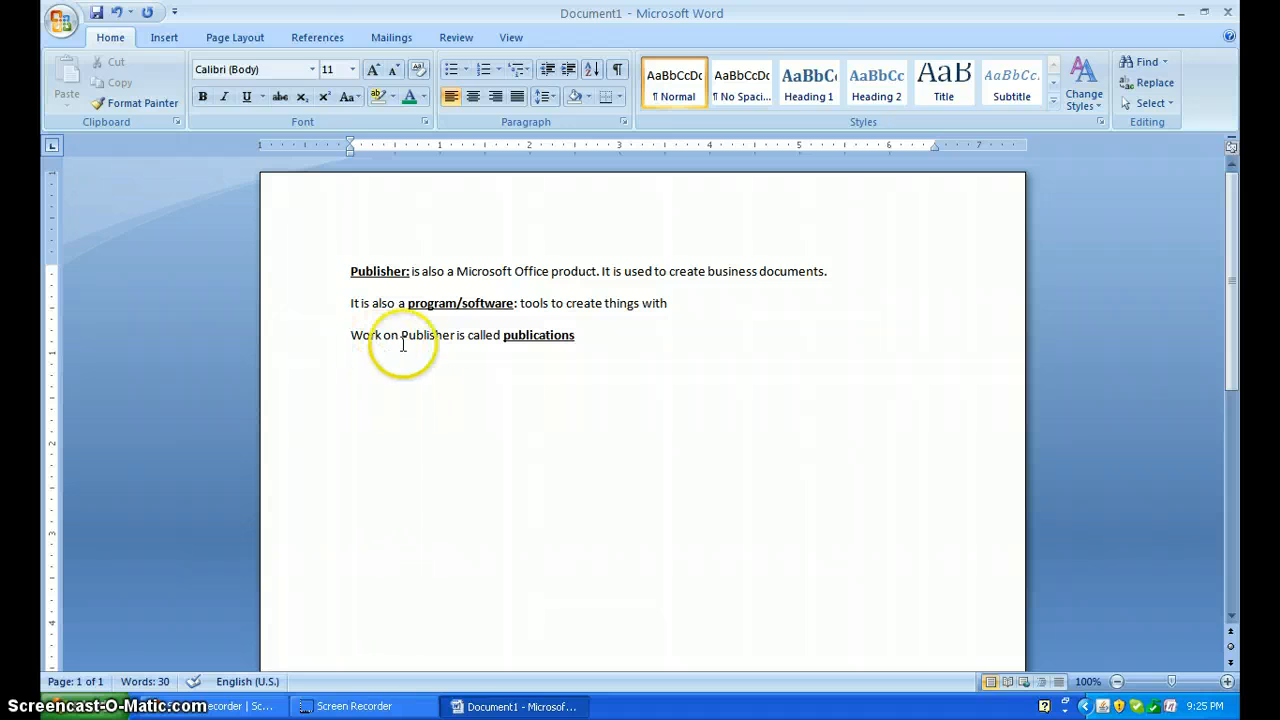
left_click(537, 335)
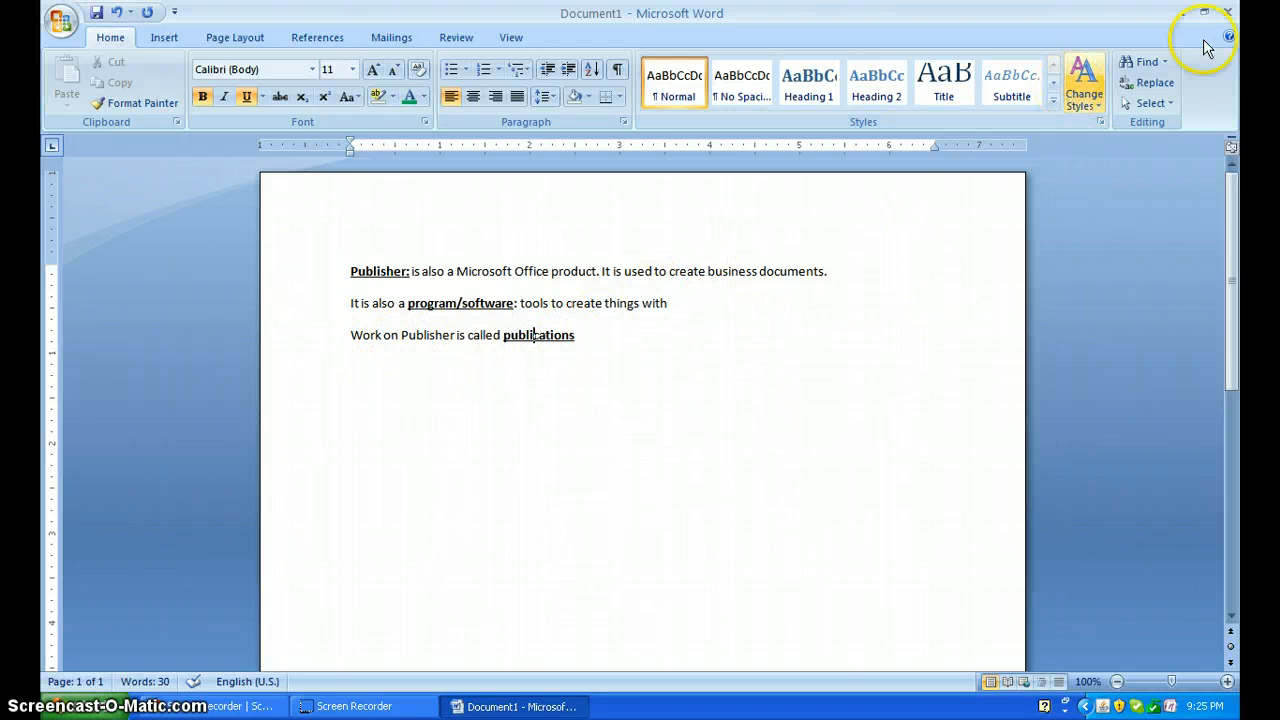
- Close the Word document without saving its changes
left_click(1238, 17)
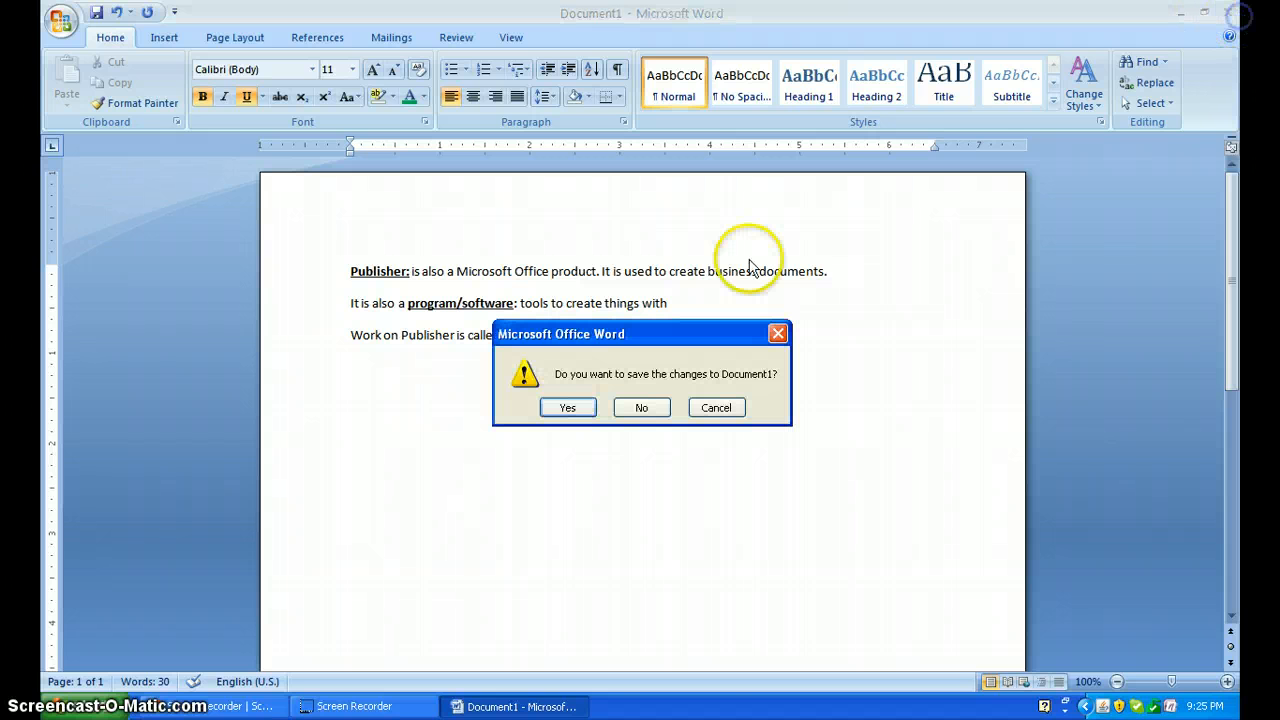
left_click(645, 409)
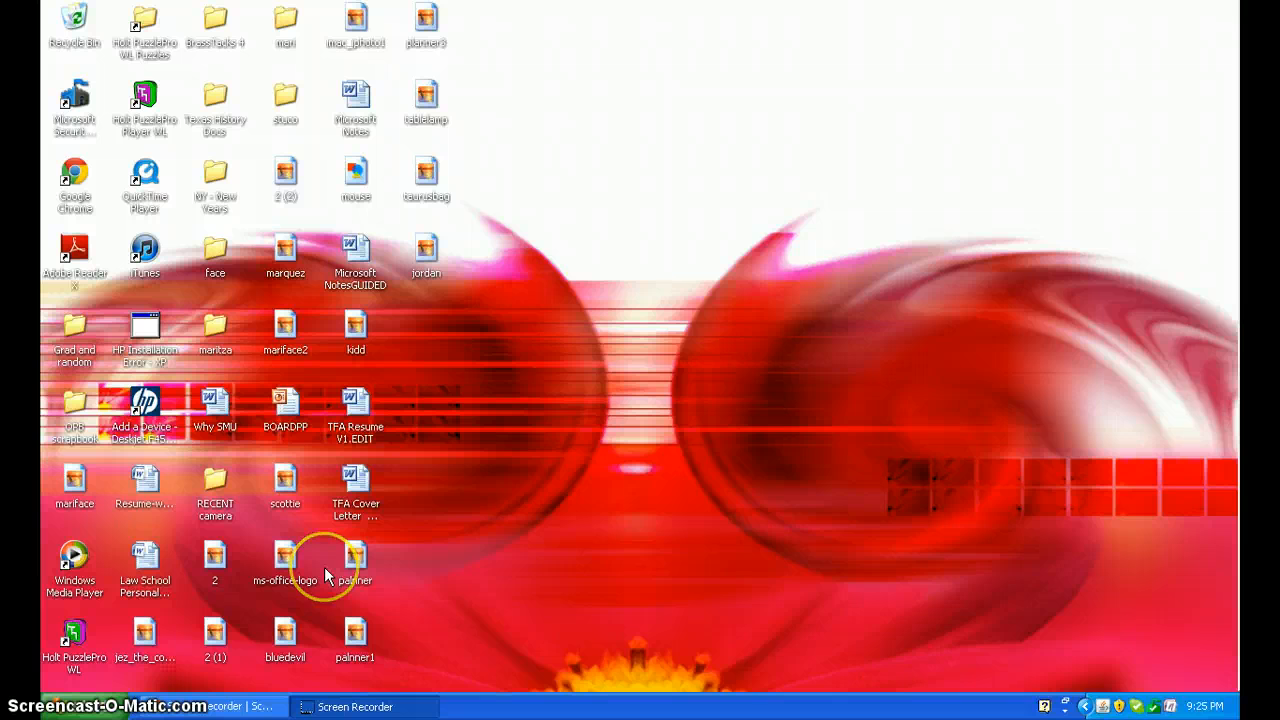
- Launch Microsoft Office Publisher 2007 from the installed Microsoft Office programs and maximize its window
left_click(90, 708)
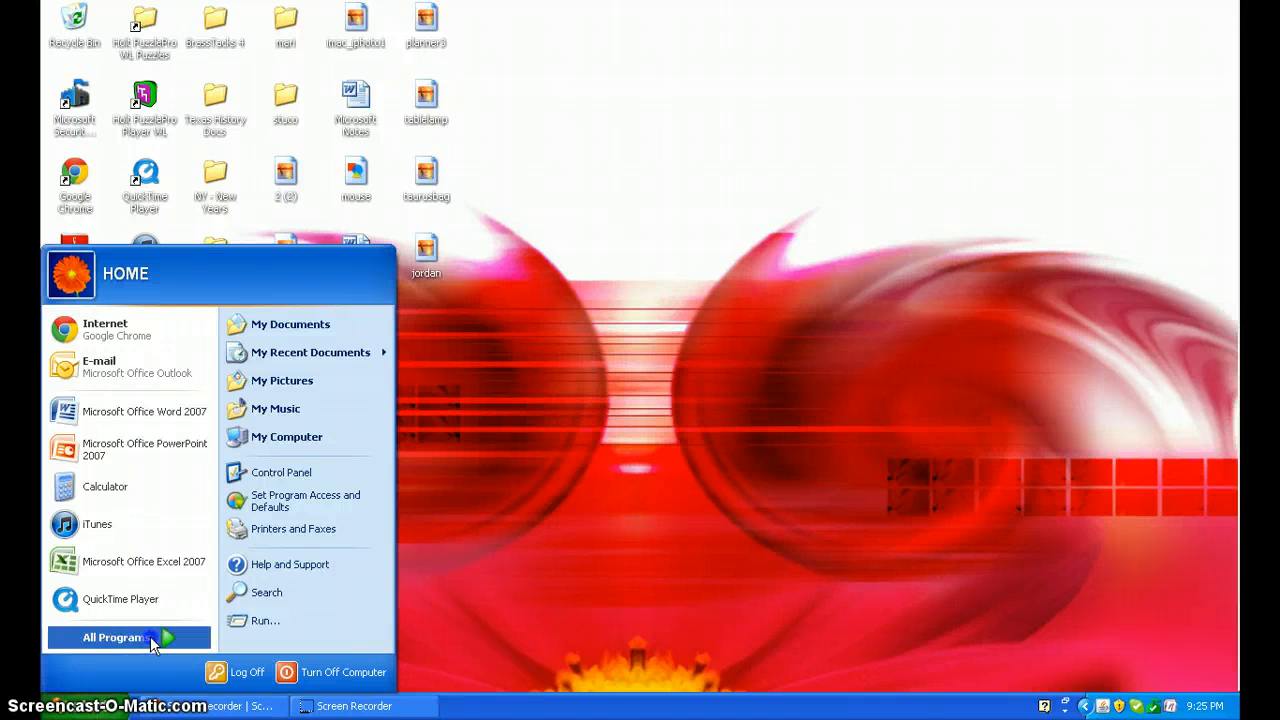
left_click(150, 636)
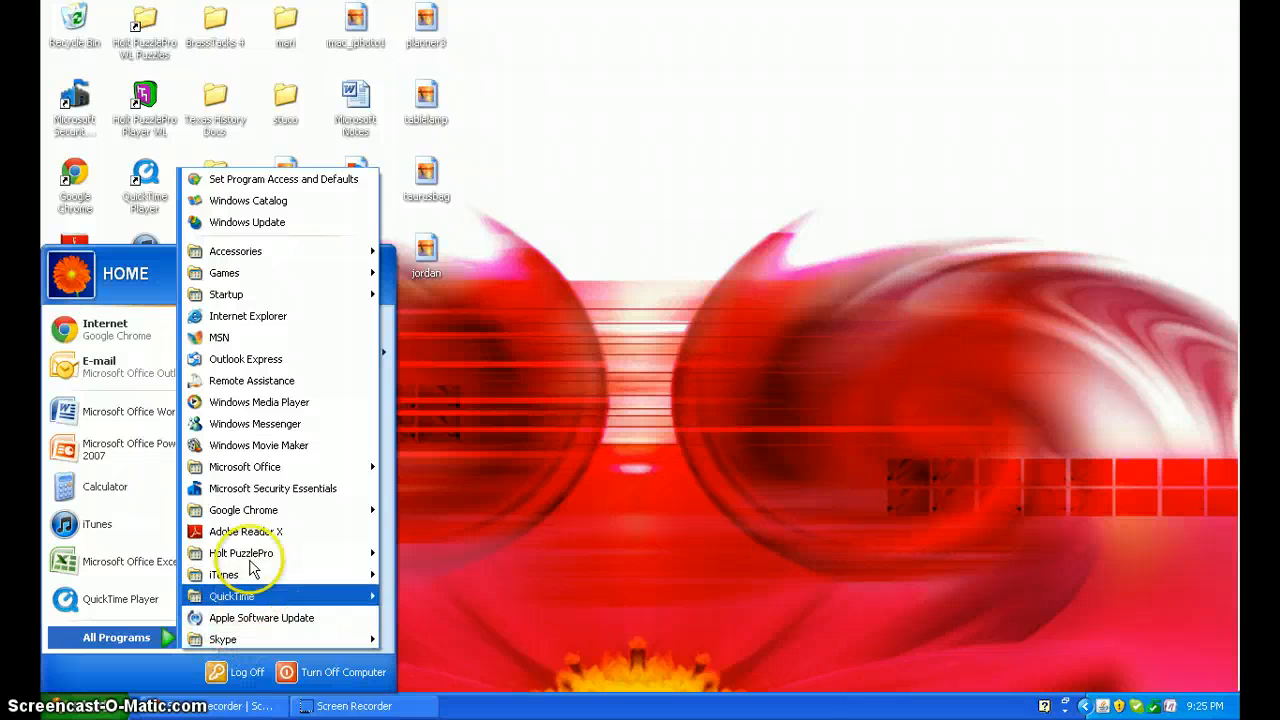
mouse_move(295, 467)
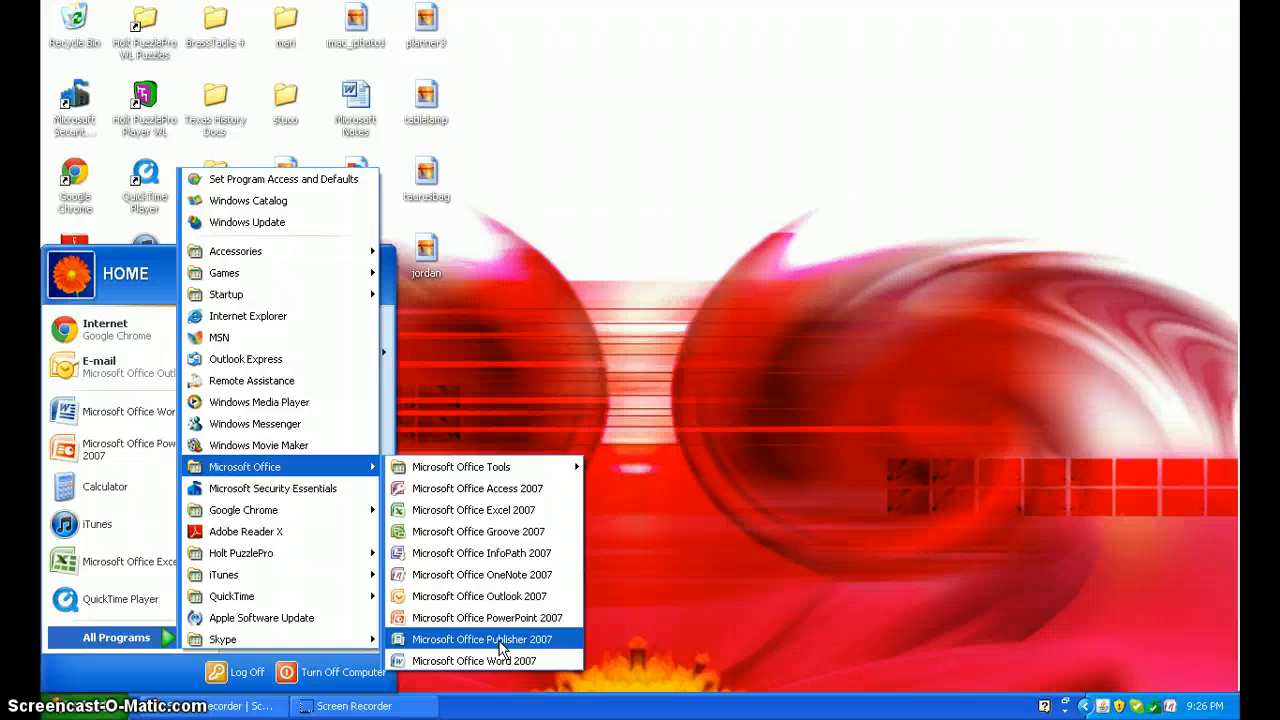
left_click(440, 462)
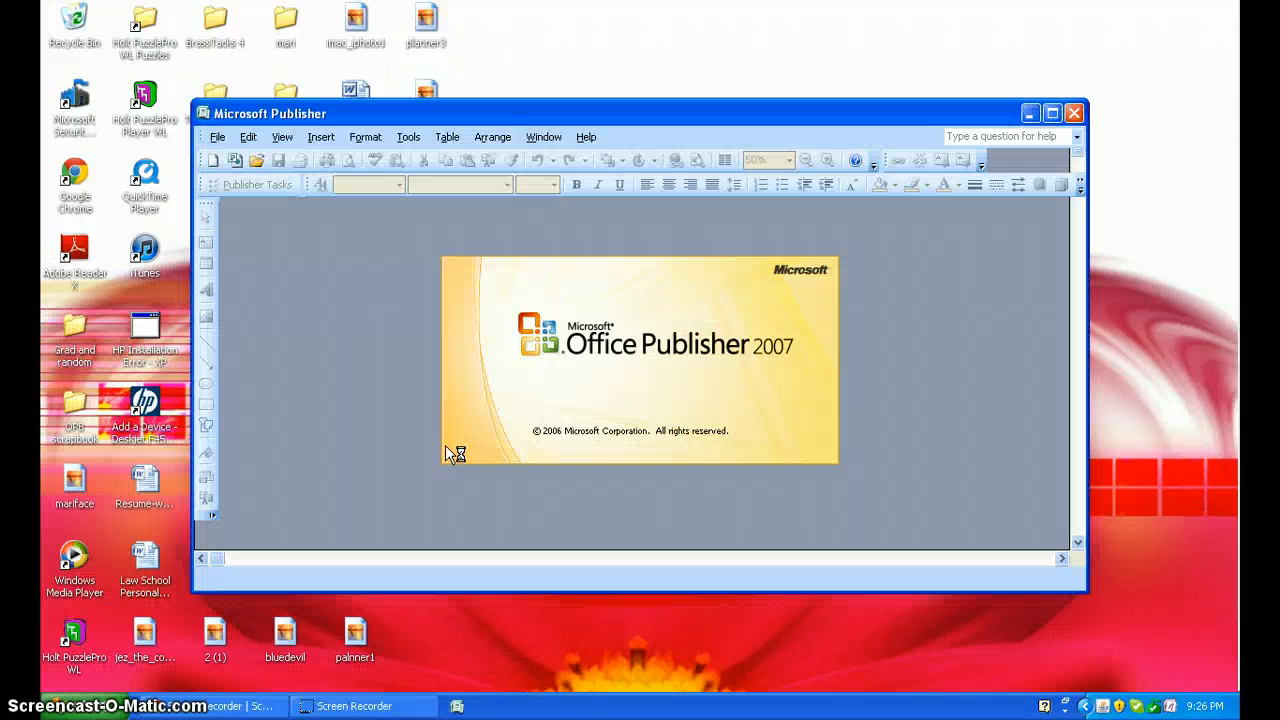
left_click(1052, 112)
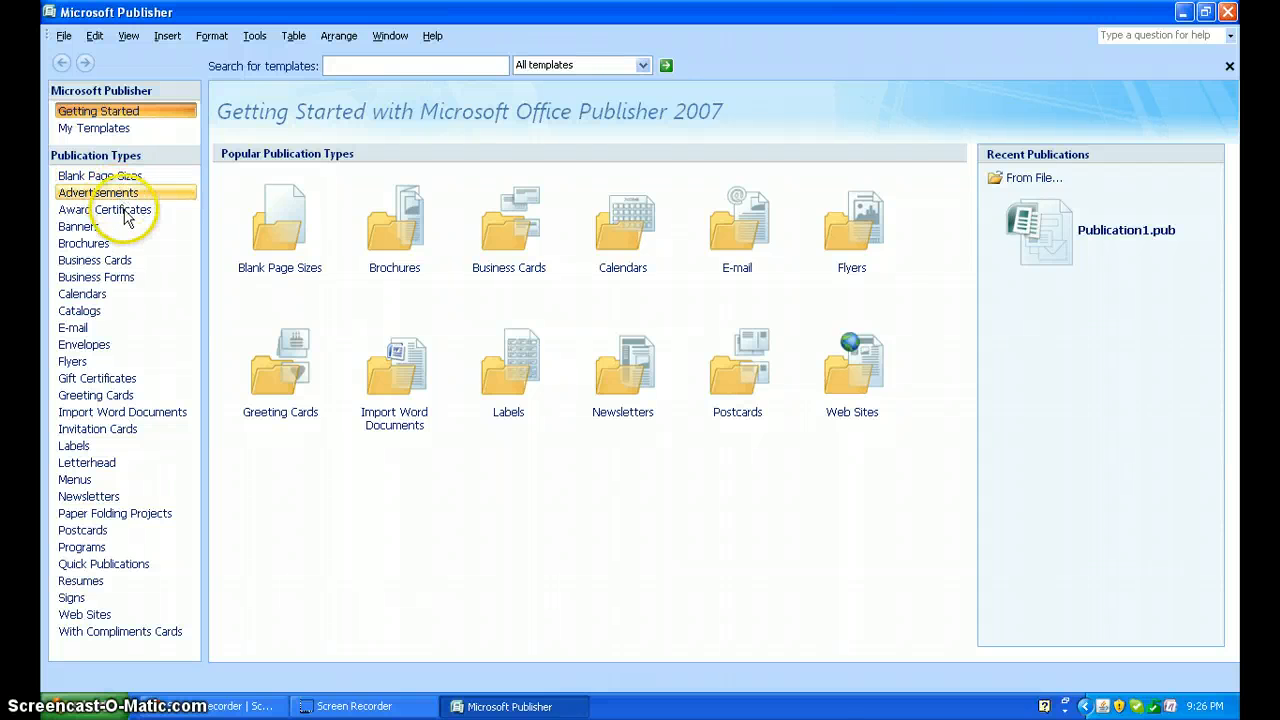
- Examine the Blank Page Sizes, Award Certificates and Envelopes templates, previewing the Appreciation 2 and Achievement certificate designs
left_click(118, 177)
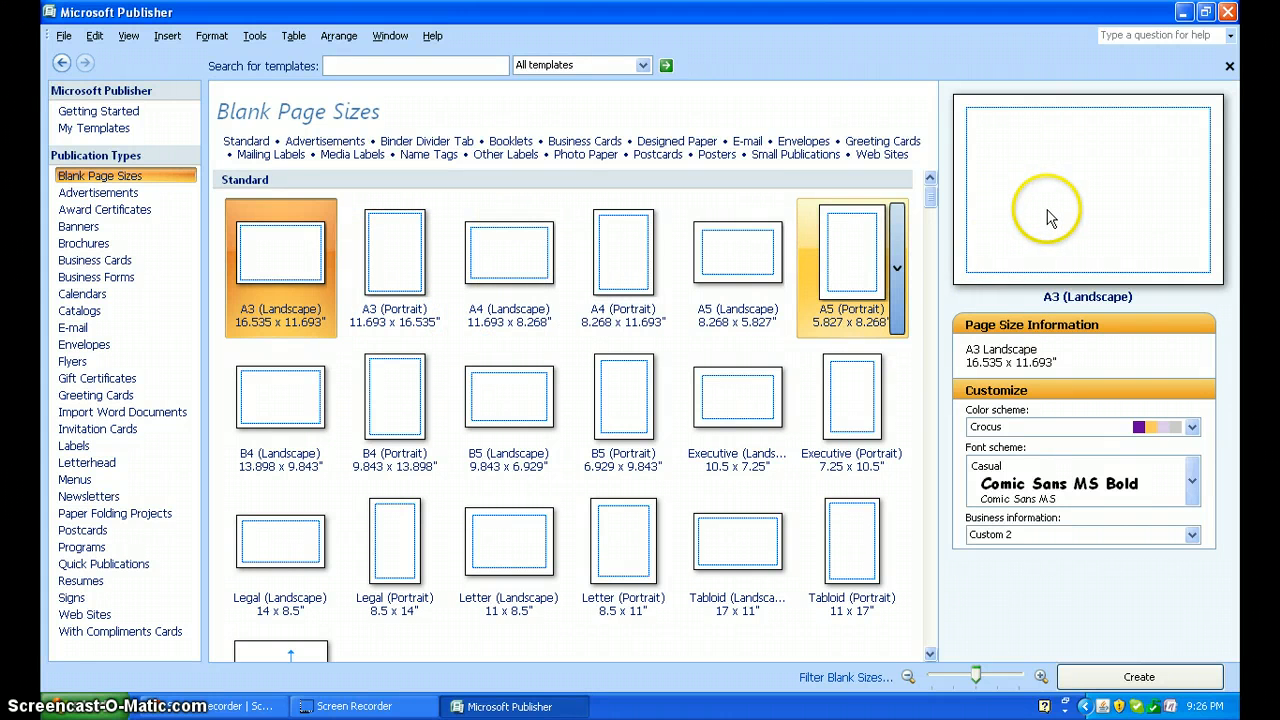
left_click(116, 214)
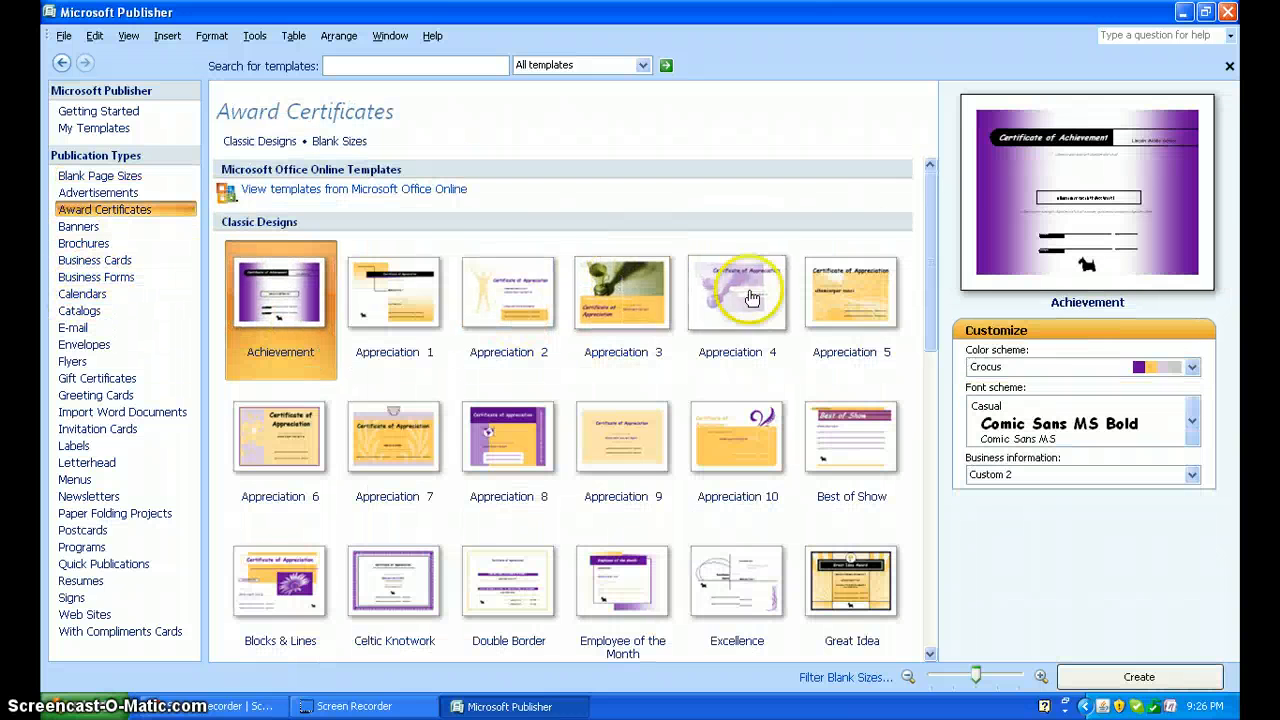
left_click(487, 308)
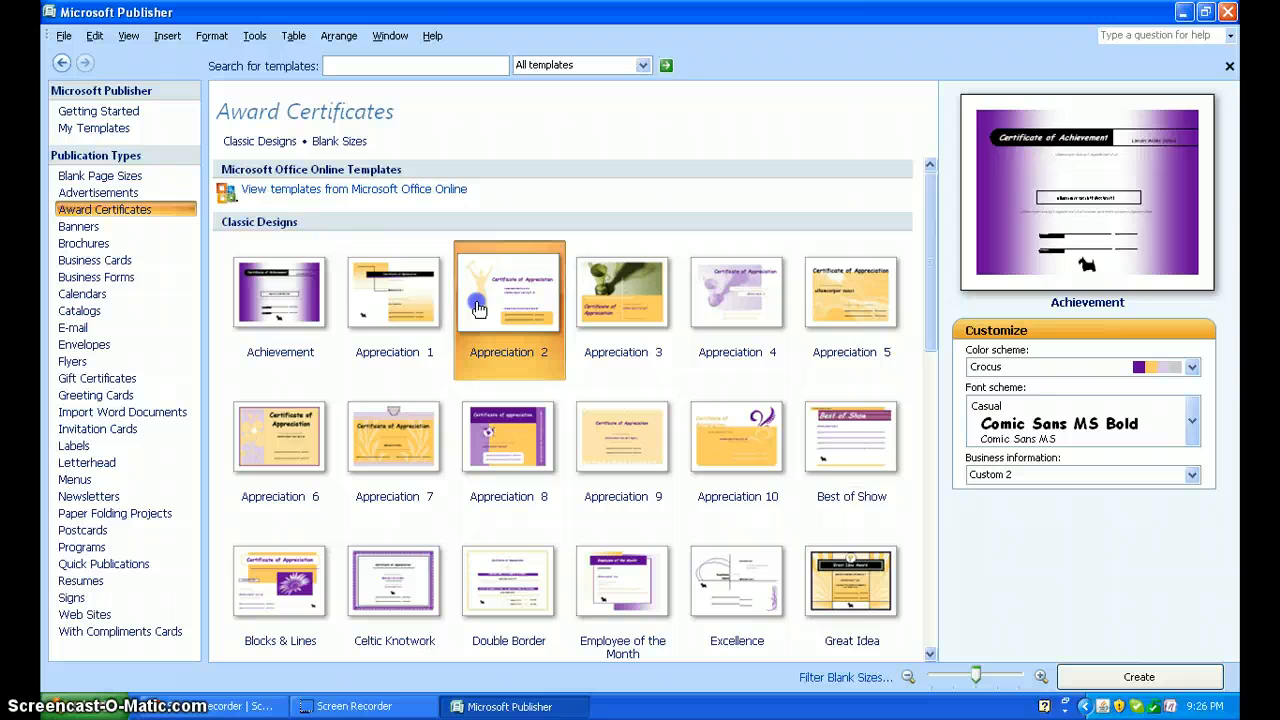
left_click(292, 300)
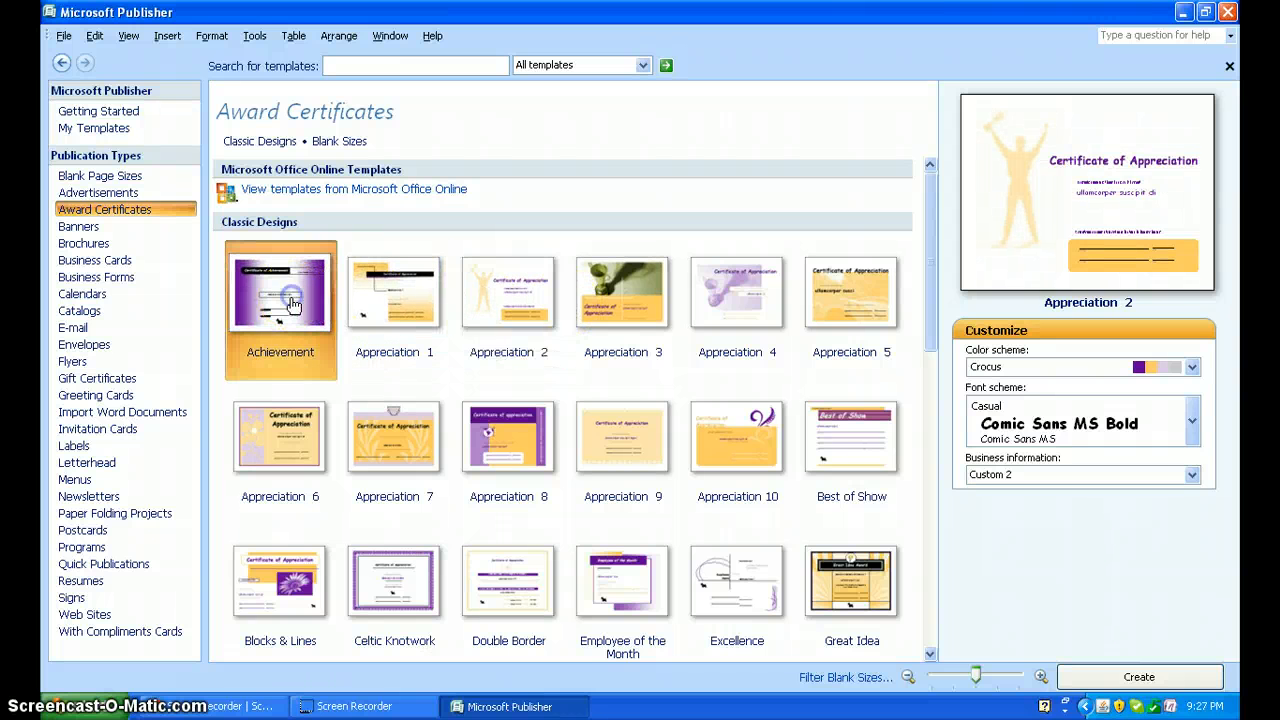
left_click(91, 347)
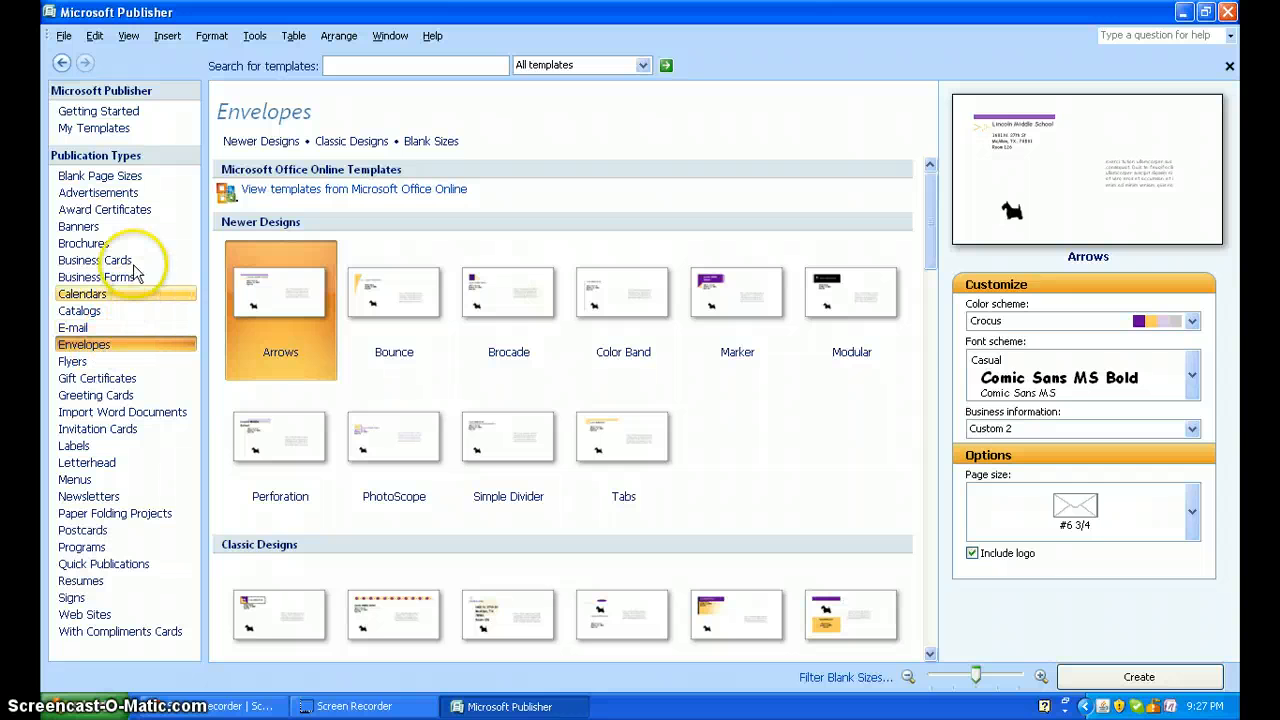
left_click(128, 216)
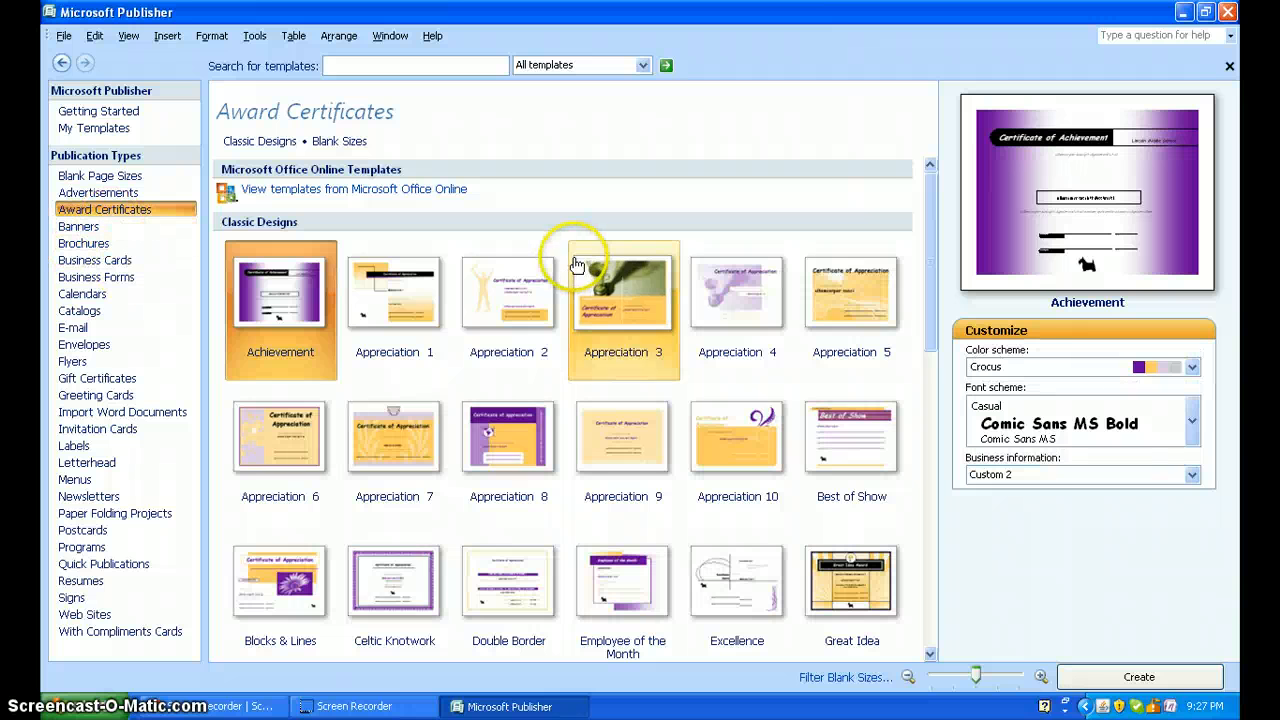
left_click_drag(934, 206, 918, 364)
left_click(394, 451)
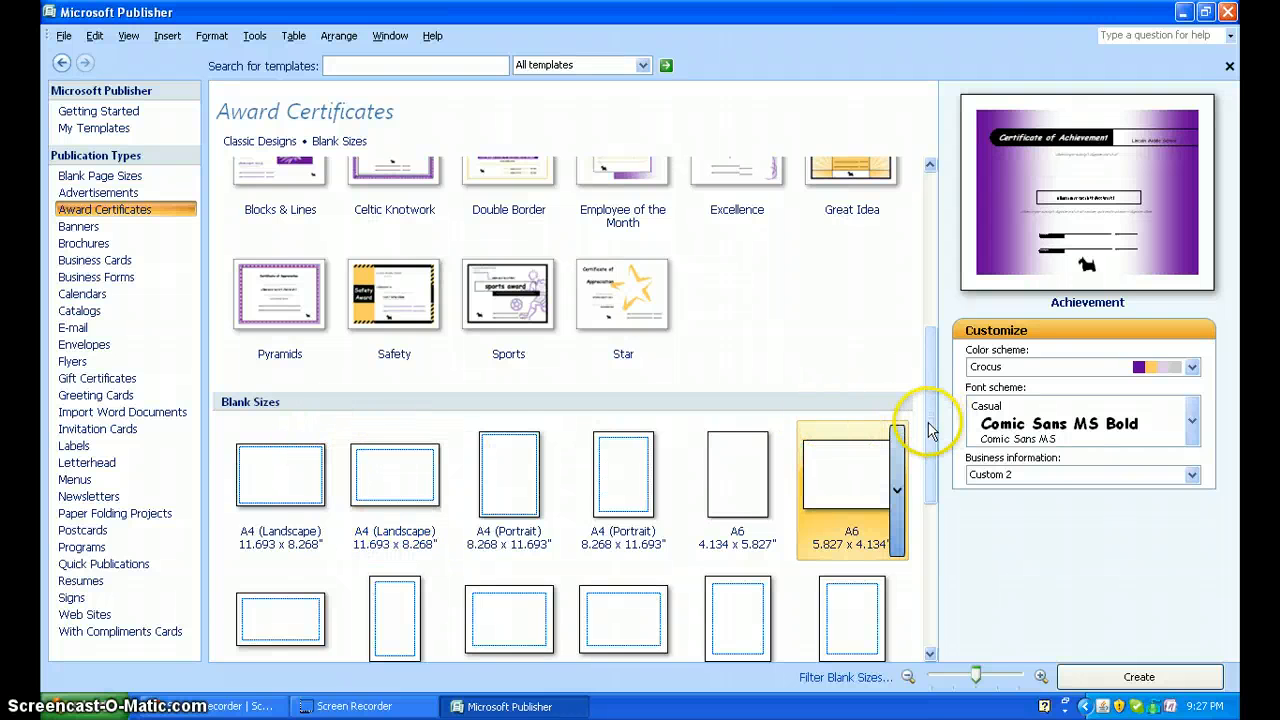
left_click_drag(928, 428, 938, 262)
left_click(310, 316)
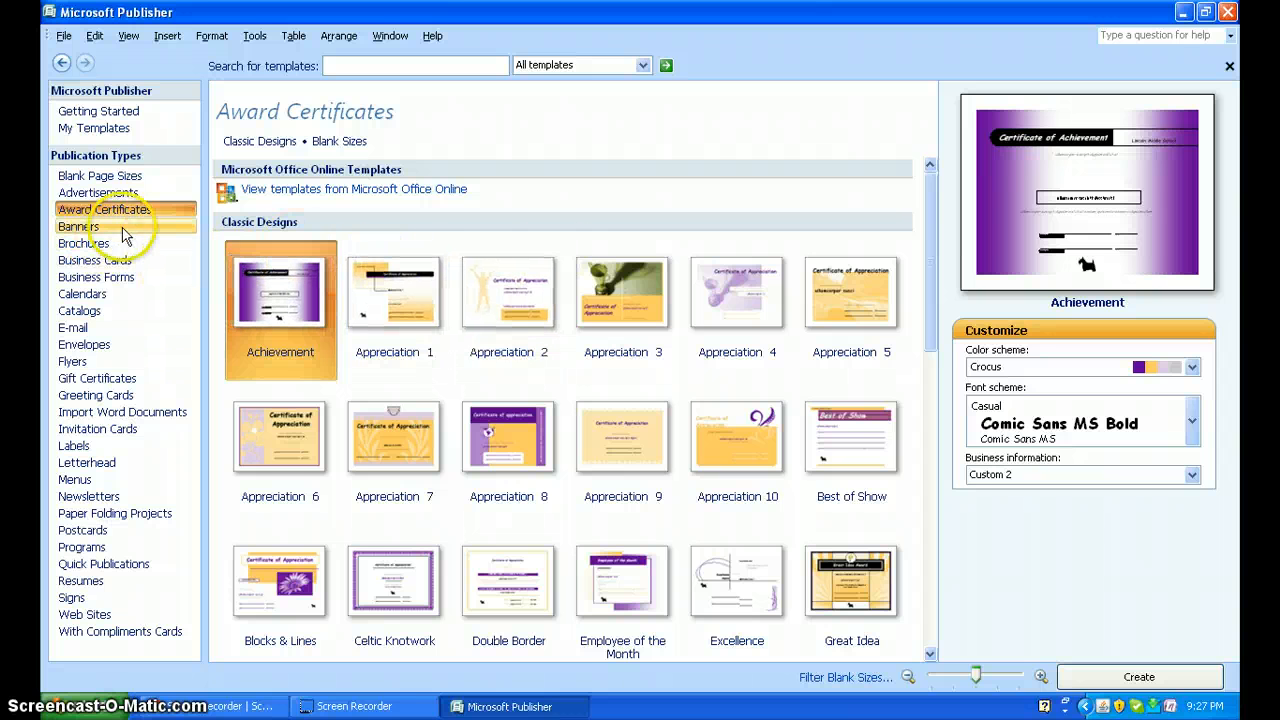
- Select the Checkers design from the Classic Designs of the Business Cards publication type
left_click(120, 262)
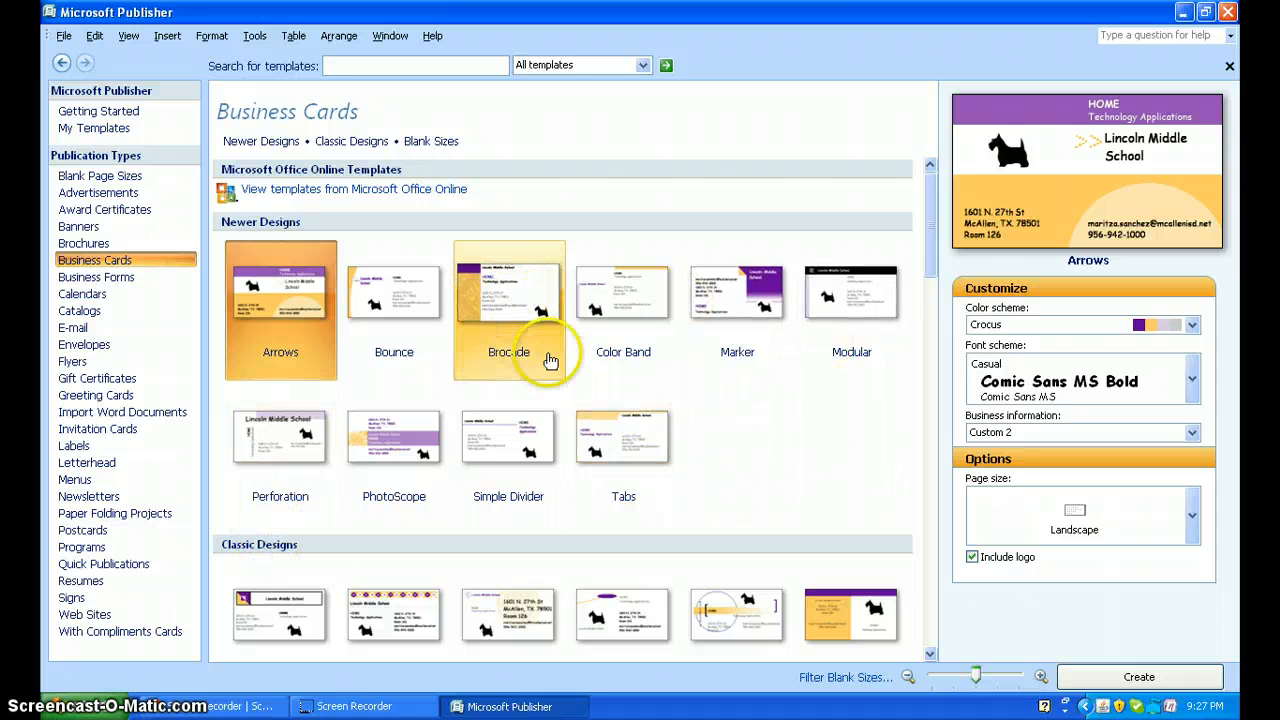
scroll(727, 396, "down", 3)
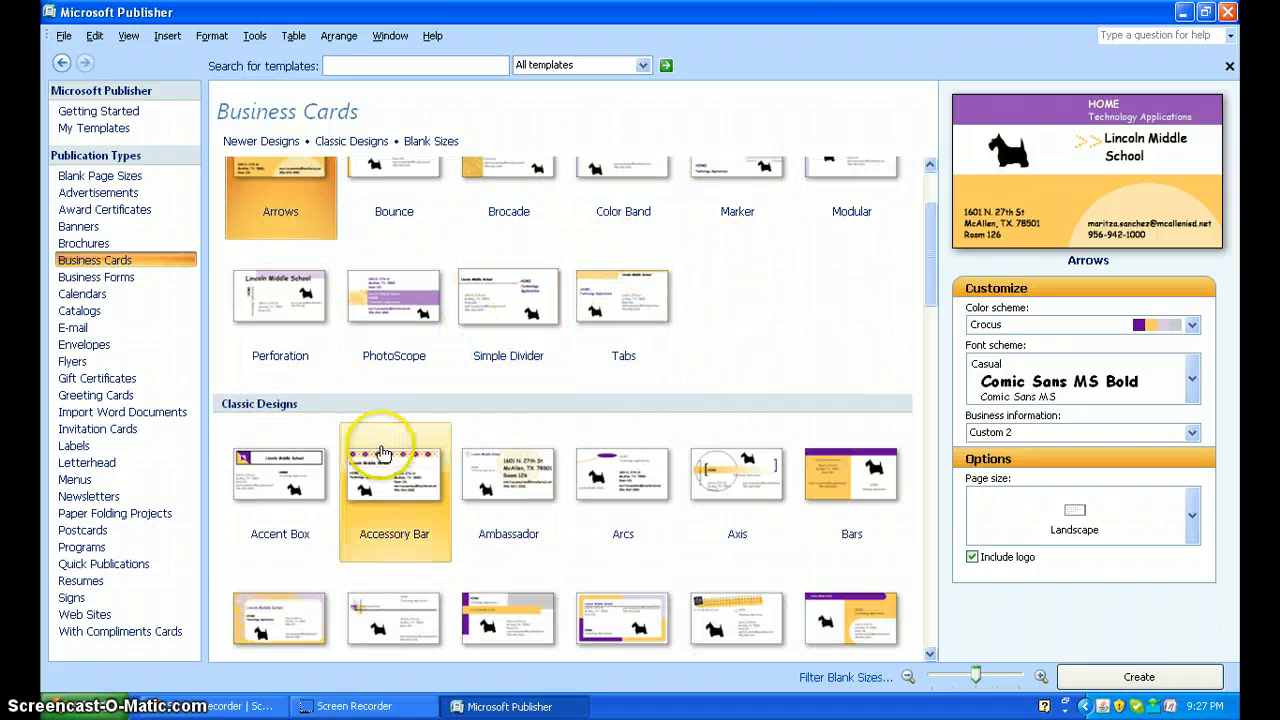
scroll(400, 470, "down", 3)
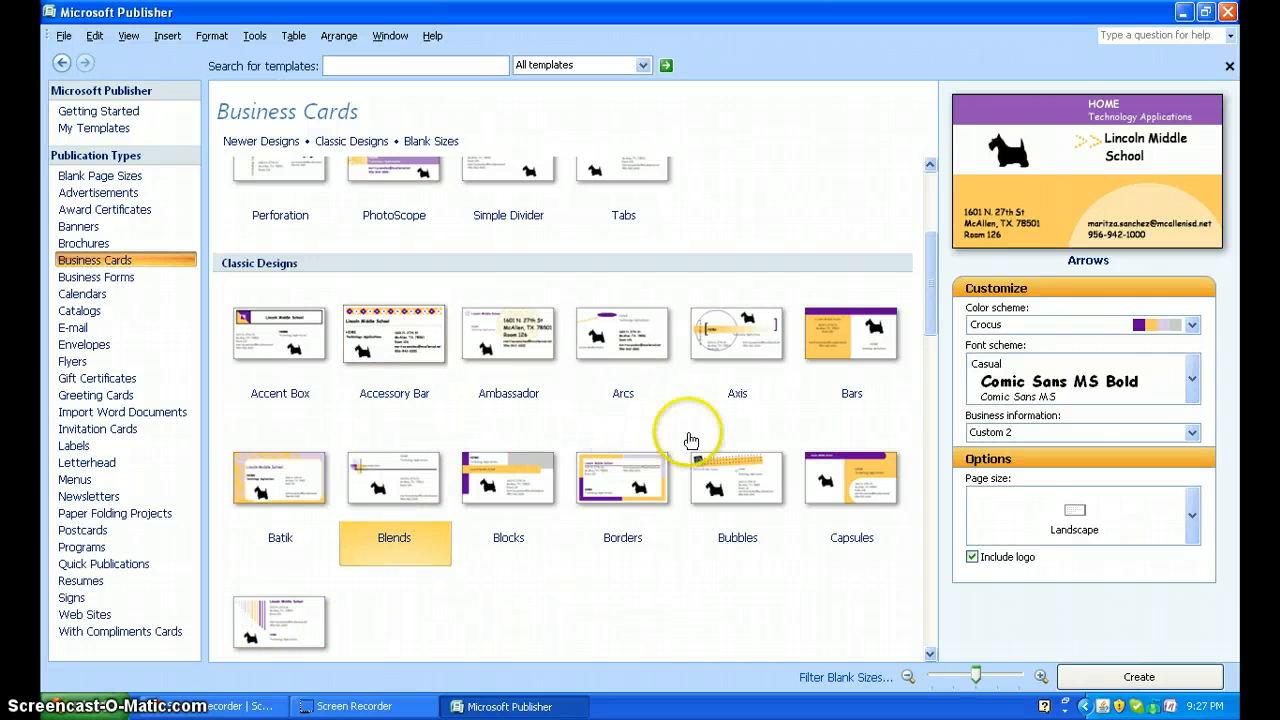
scroll(757, 429, "down", 6)
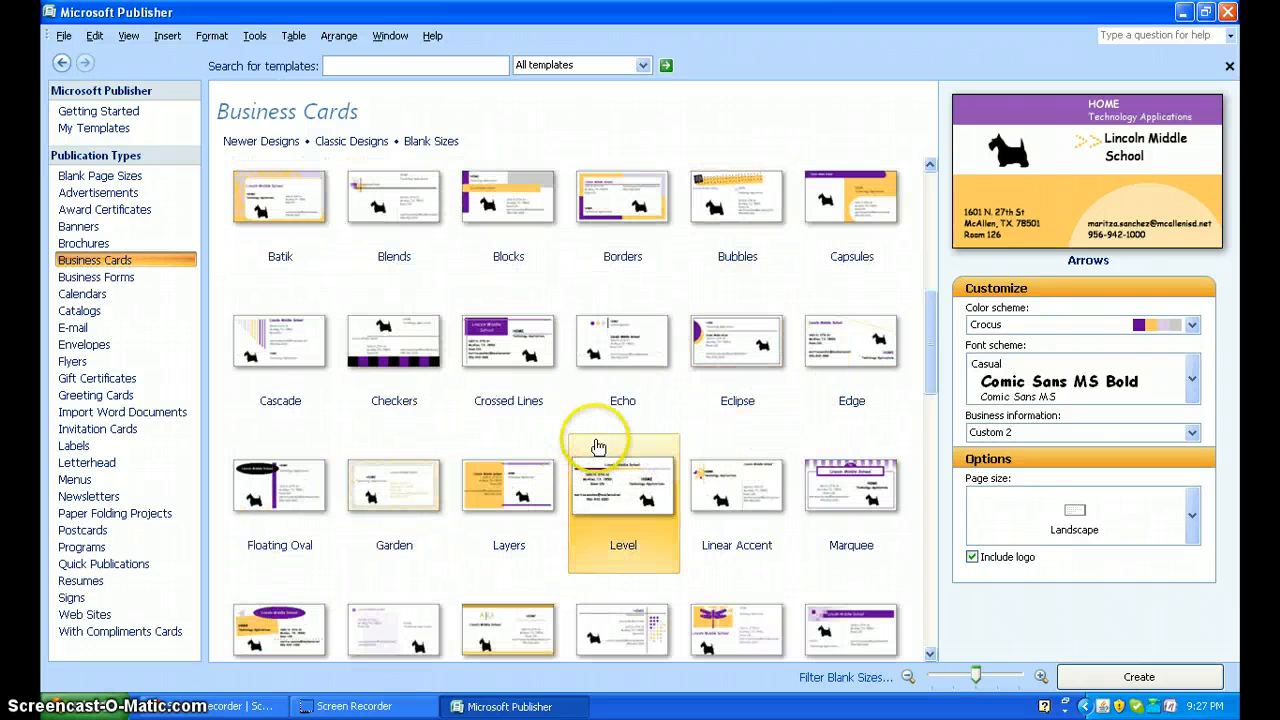
left_click(393, 354)
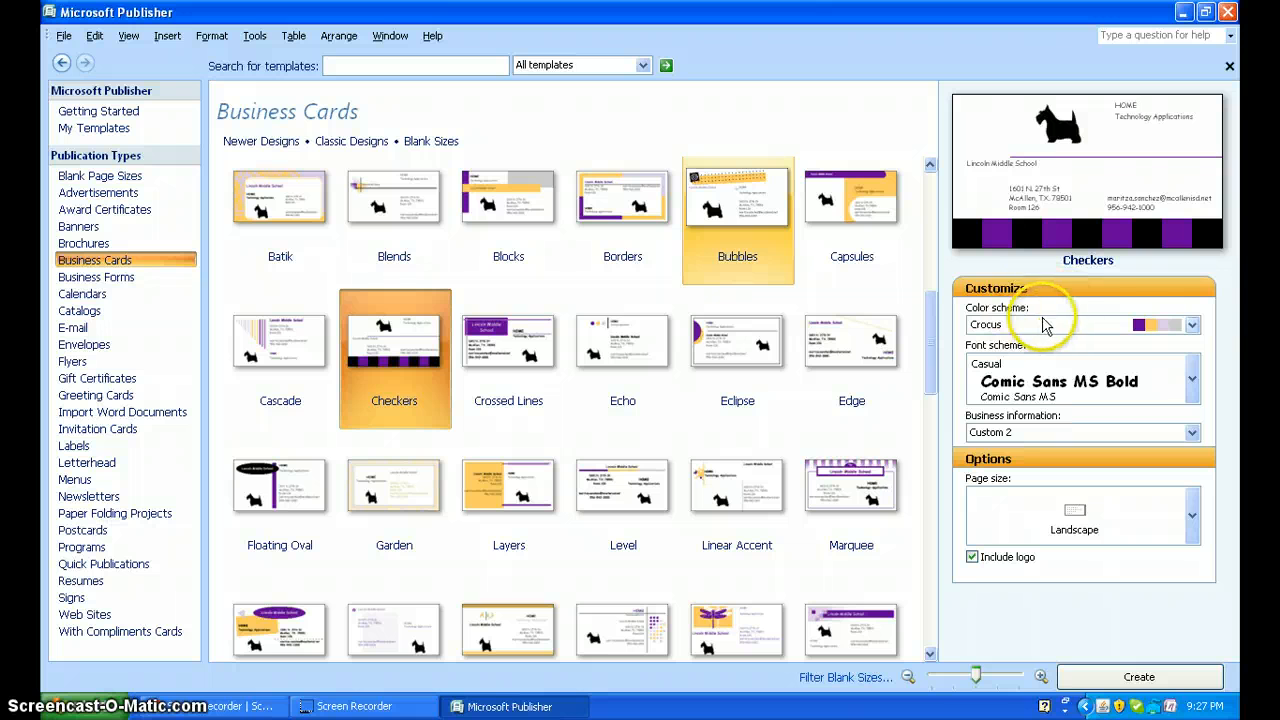
- Try the Floral and Flow color schemes on the Checkers business card
left_click(1193, 326)
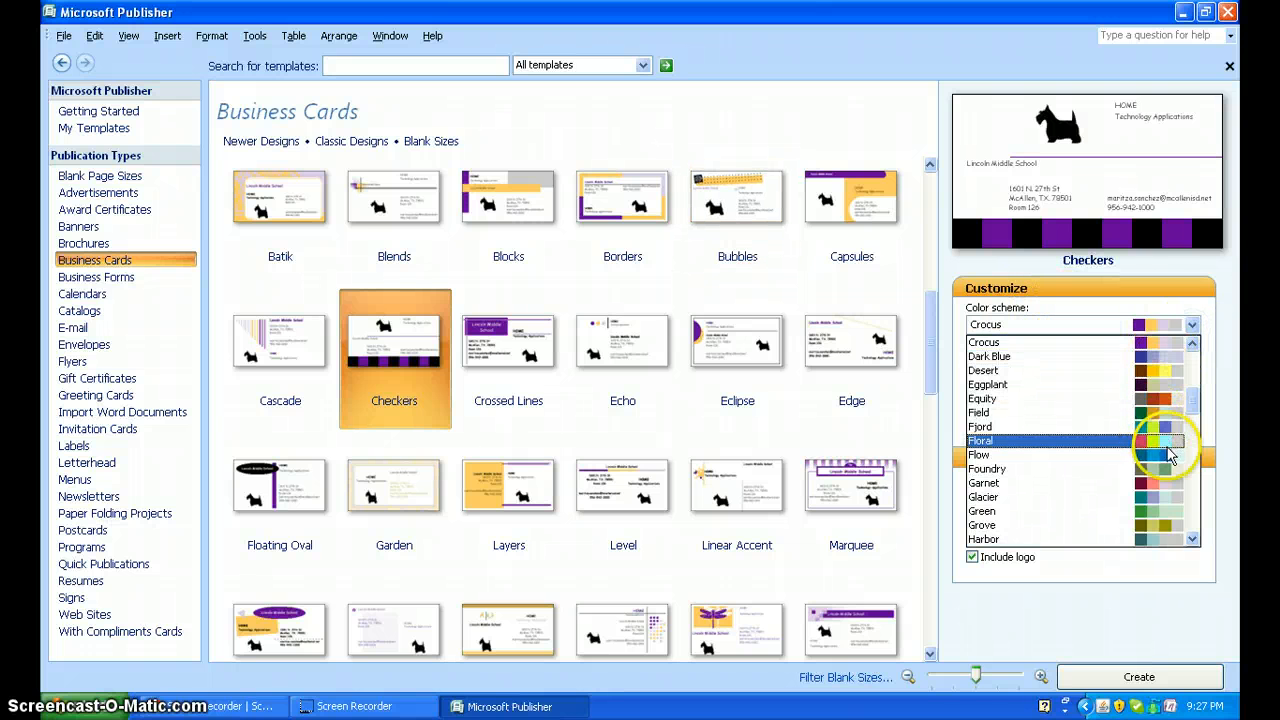
left_click(1155, 440)
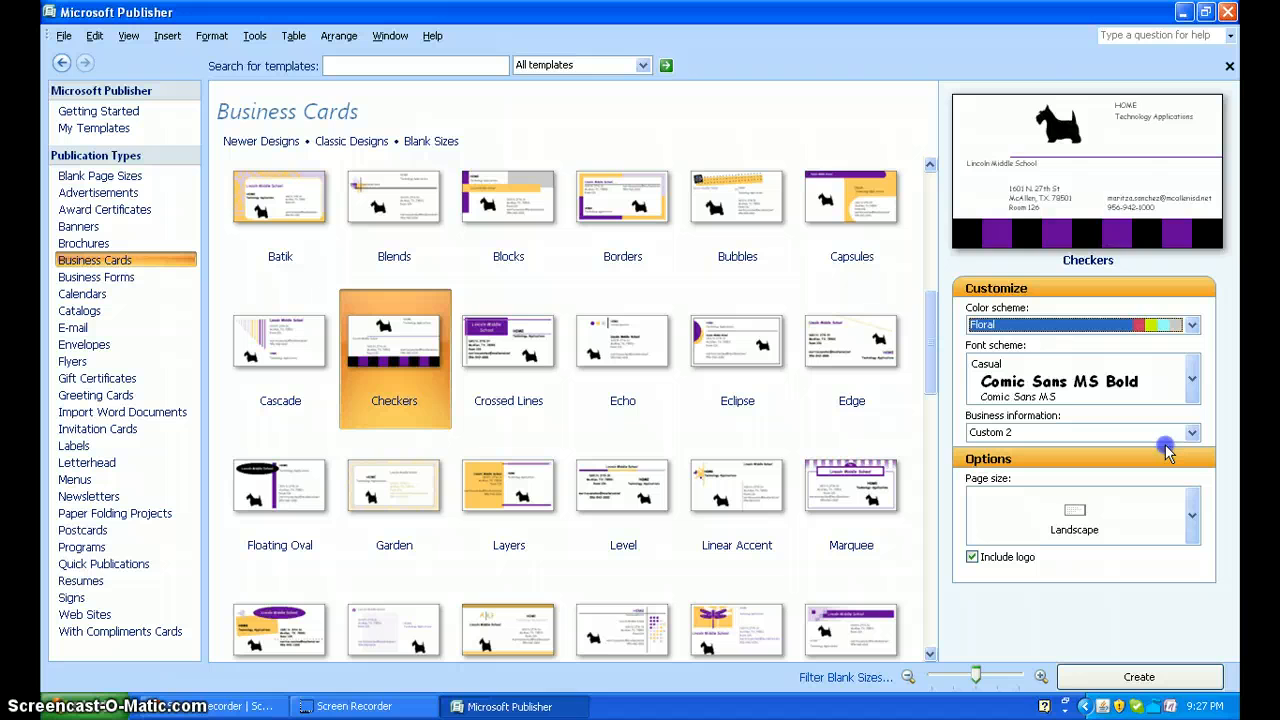
left_click(1192, 325)
left_click(1167, 358)
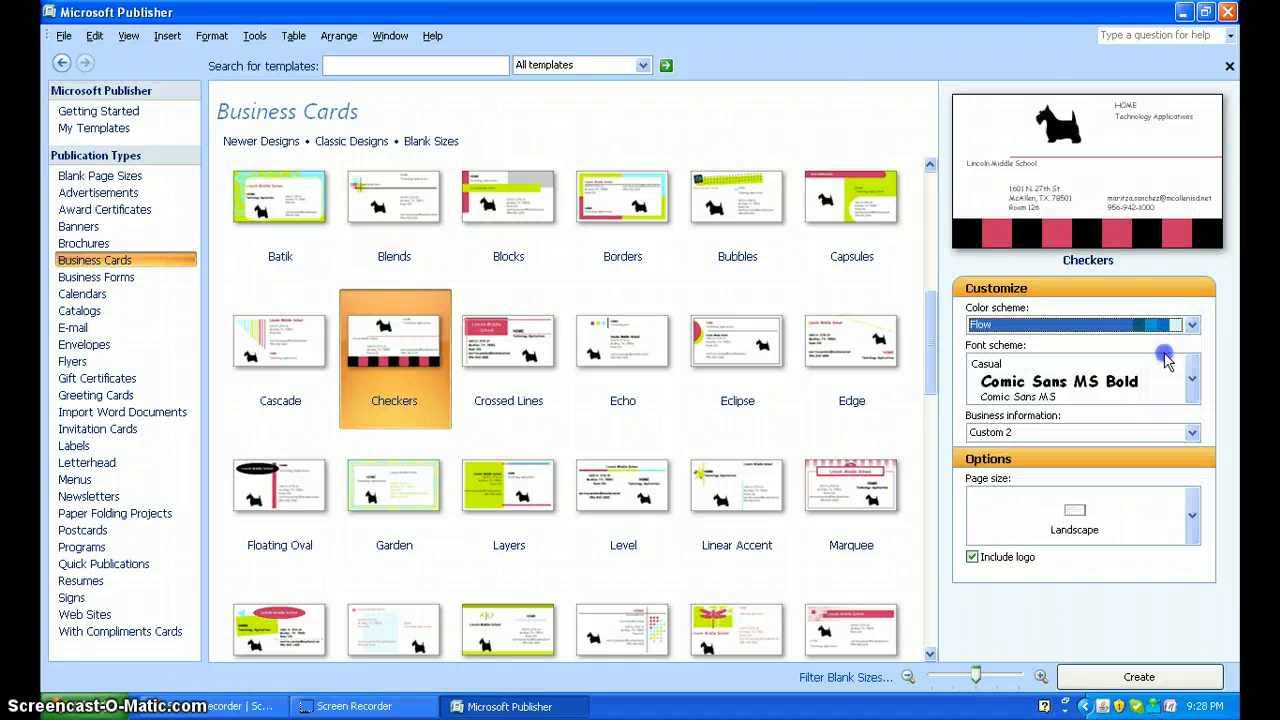
- Set the business card's color scheme to Iris and its font scheme to Deckle
left_click(1192, 325)
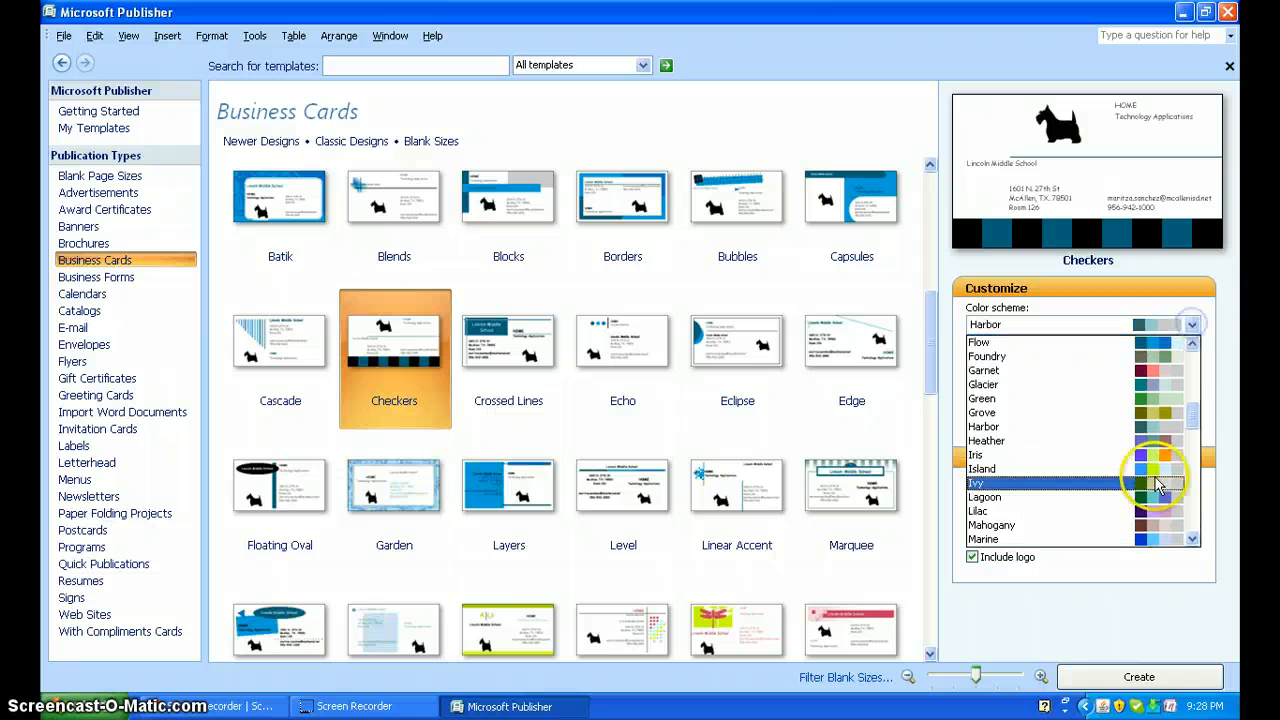
left_click(1173, 461)
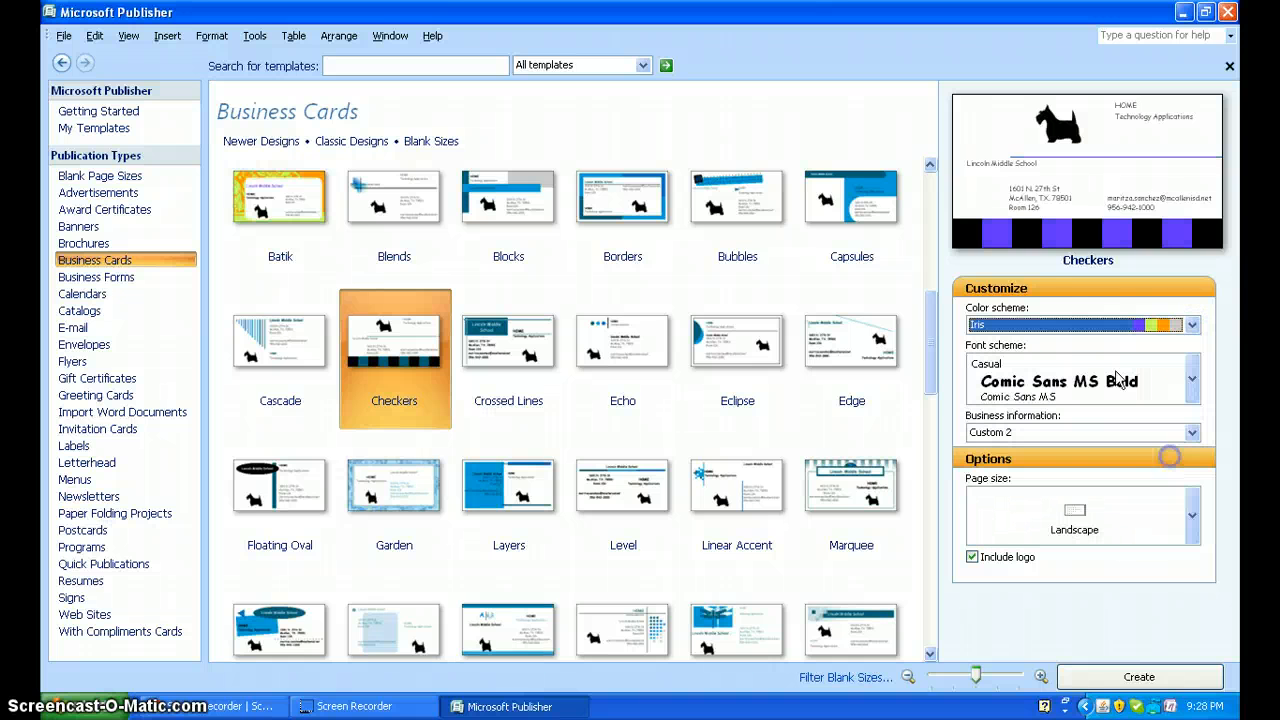
left_click(1192, 381)
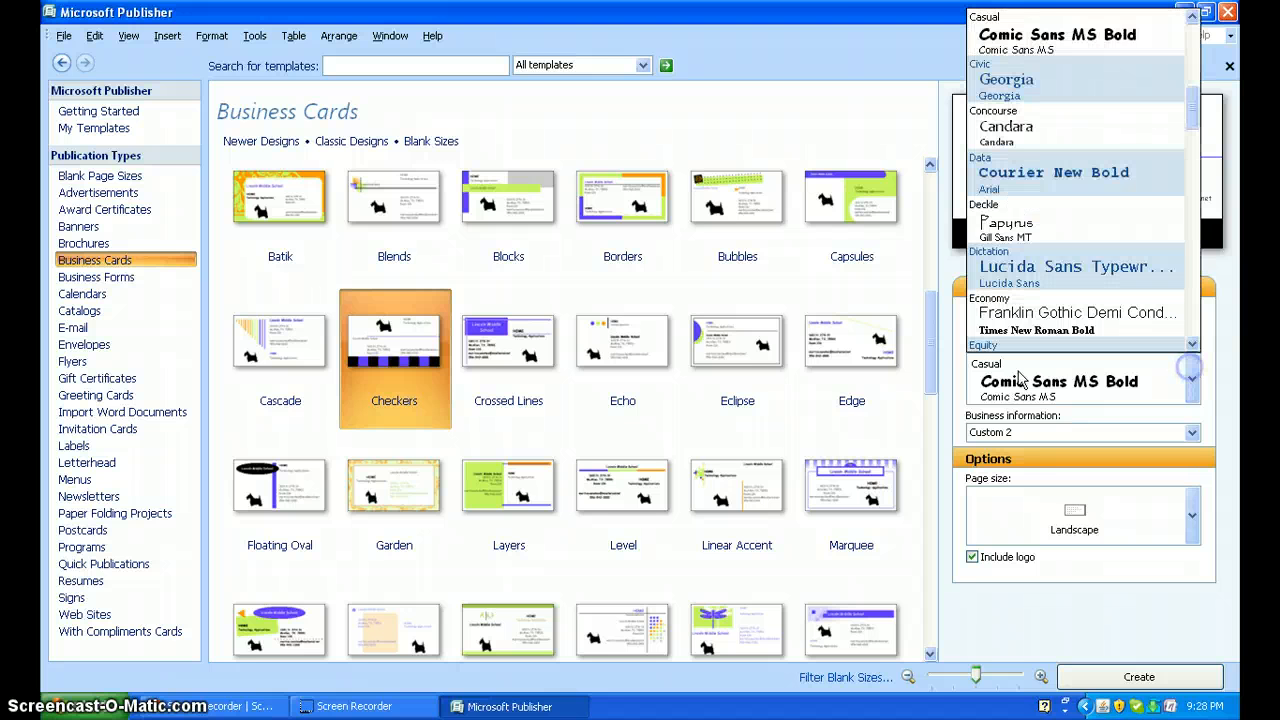
scroll(1060, 240, "down", 2)
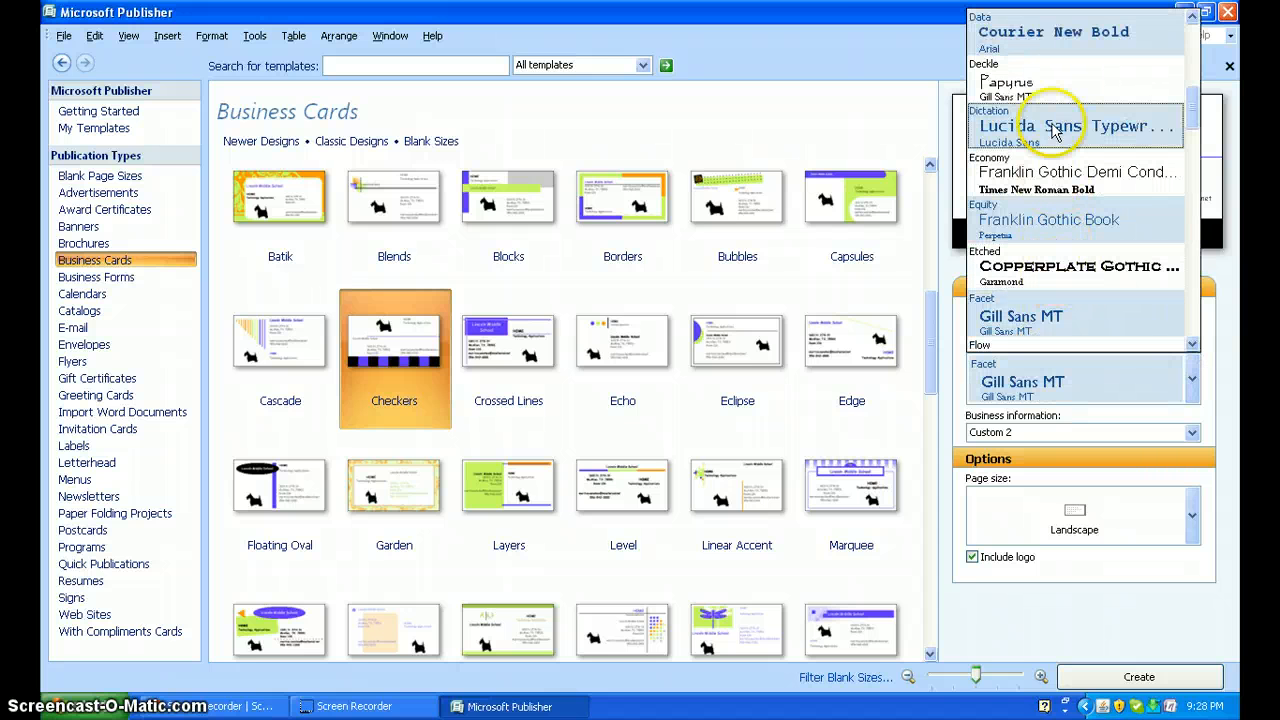
left_click(1037, 92)
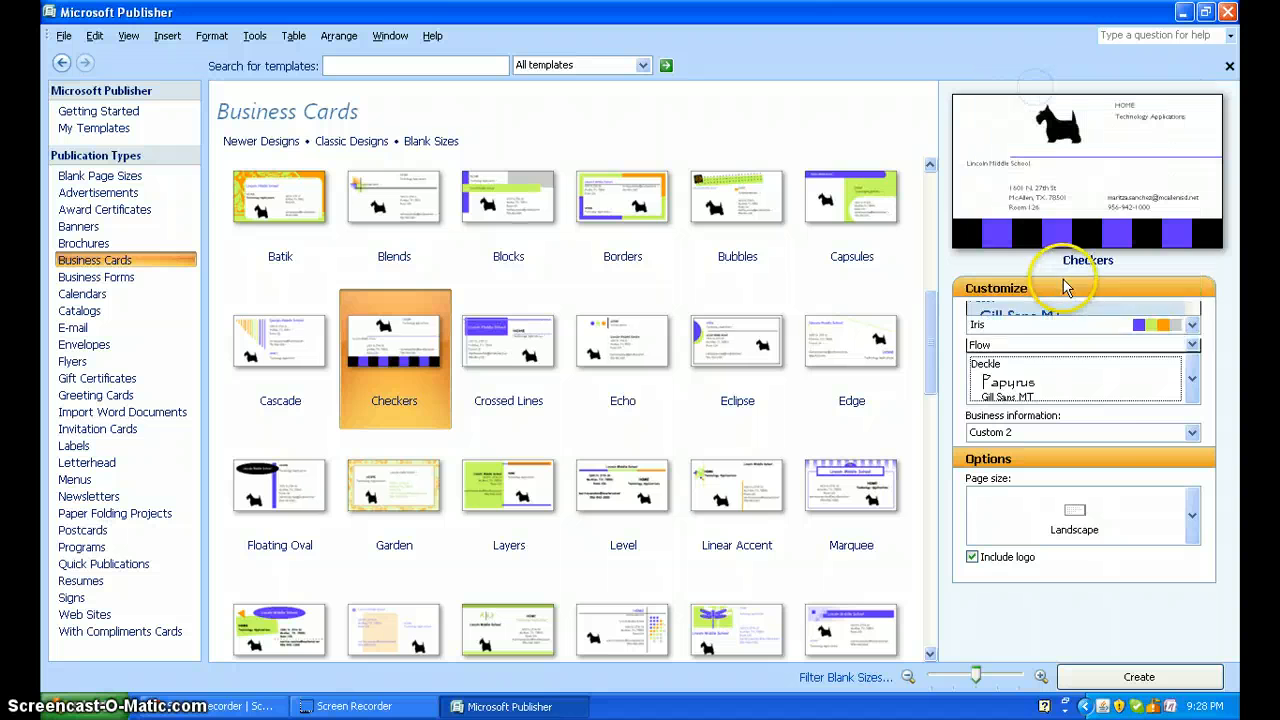
- Begin a new business information set, entering the individual's name and the job title Teacher
left_click(1100, 432)
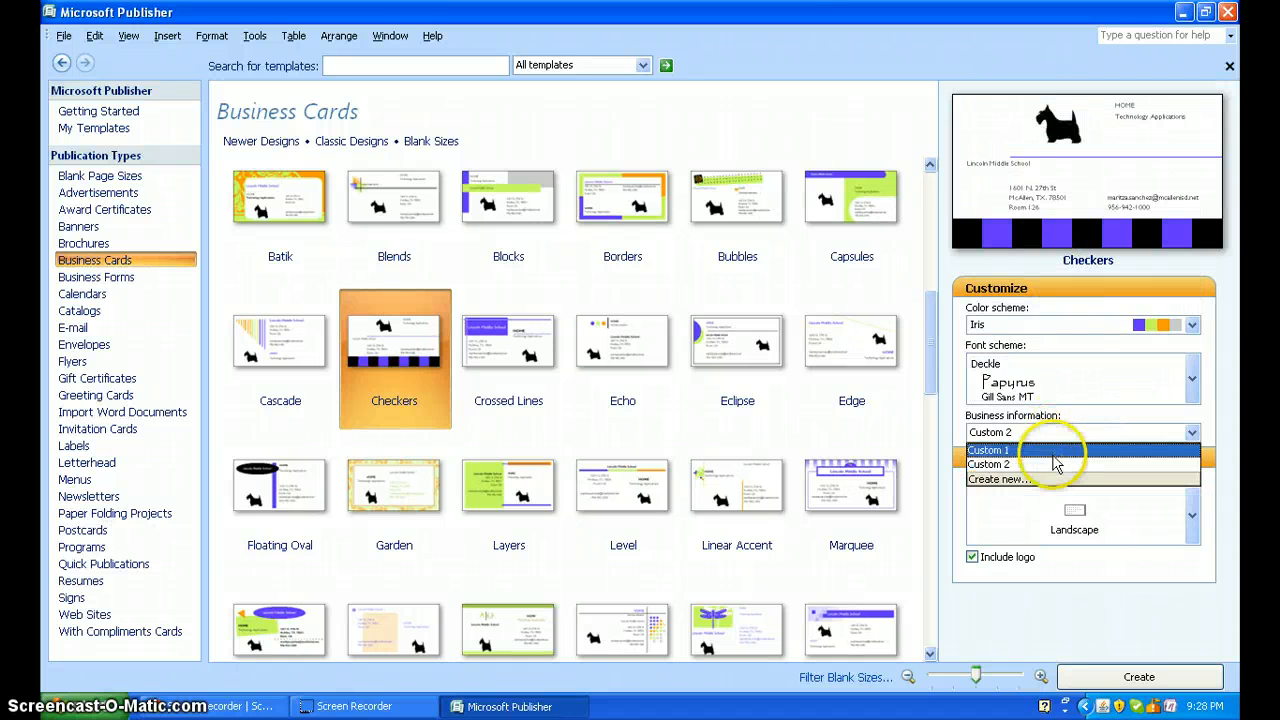
left_click(1000, 480)
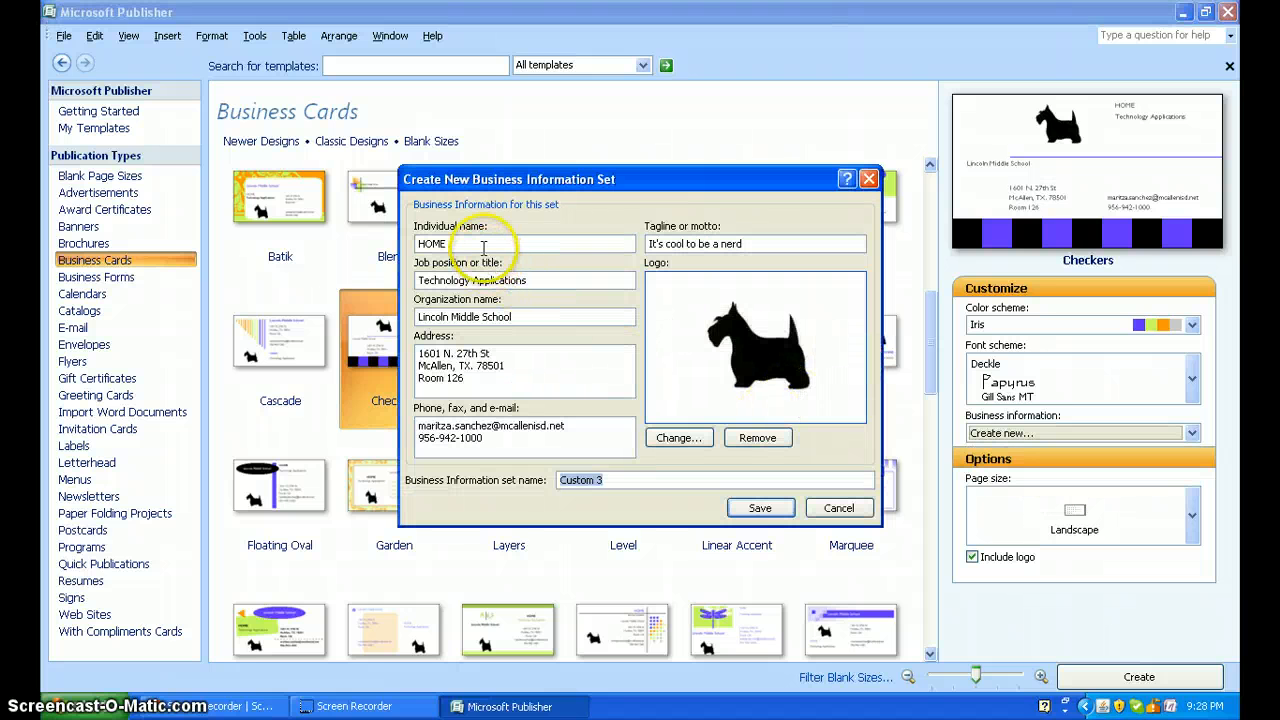
left_click(474, 241)
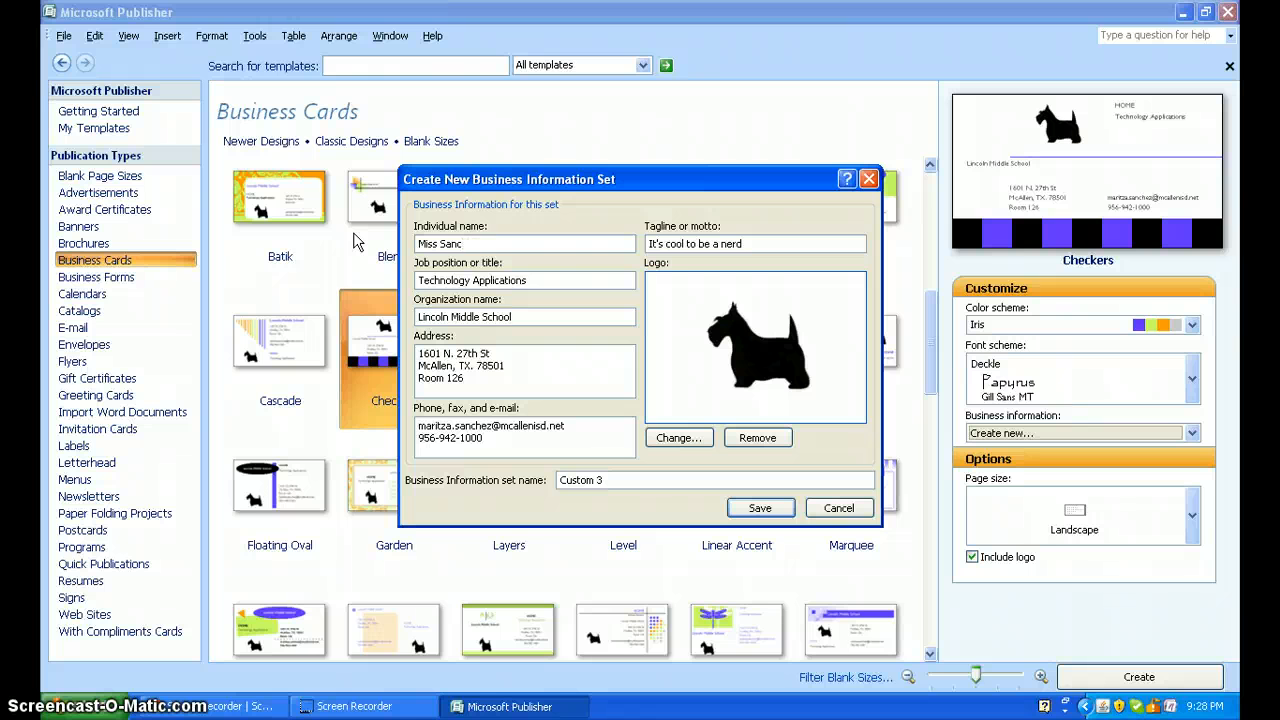
left_click_drag(546, 279, 420, 280)
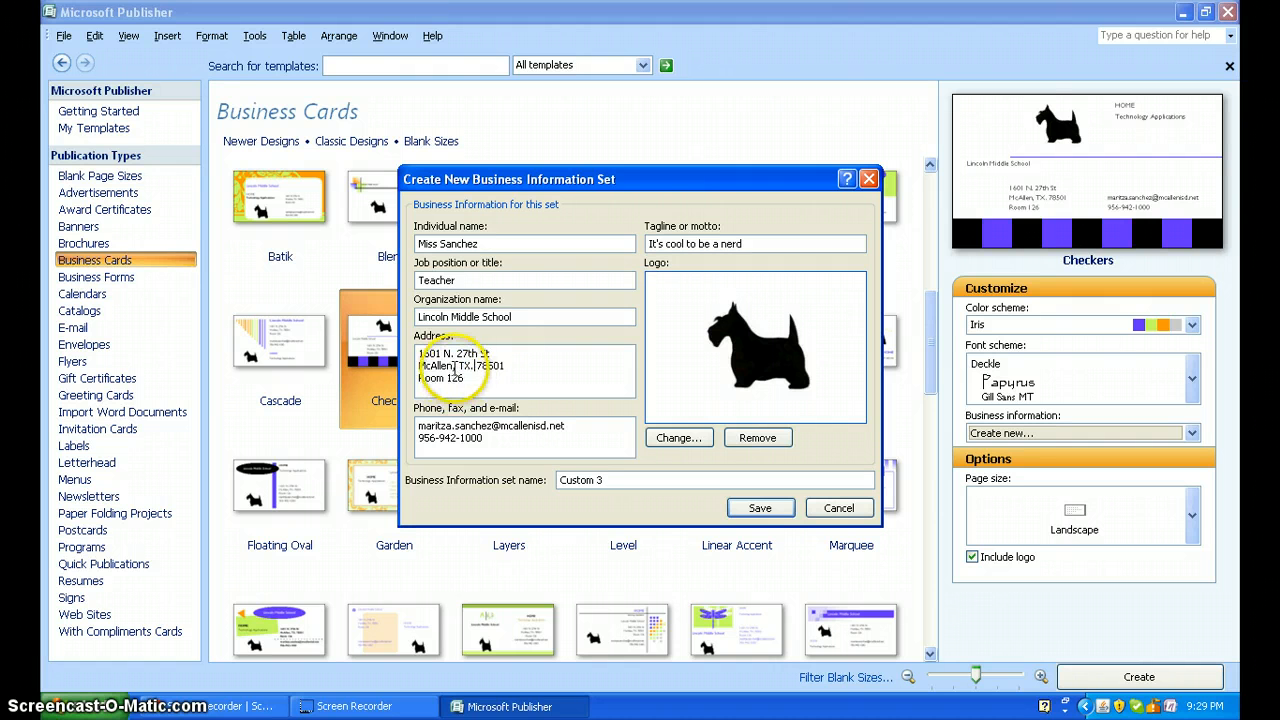
left_click(455, 366)
type(",")
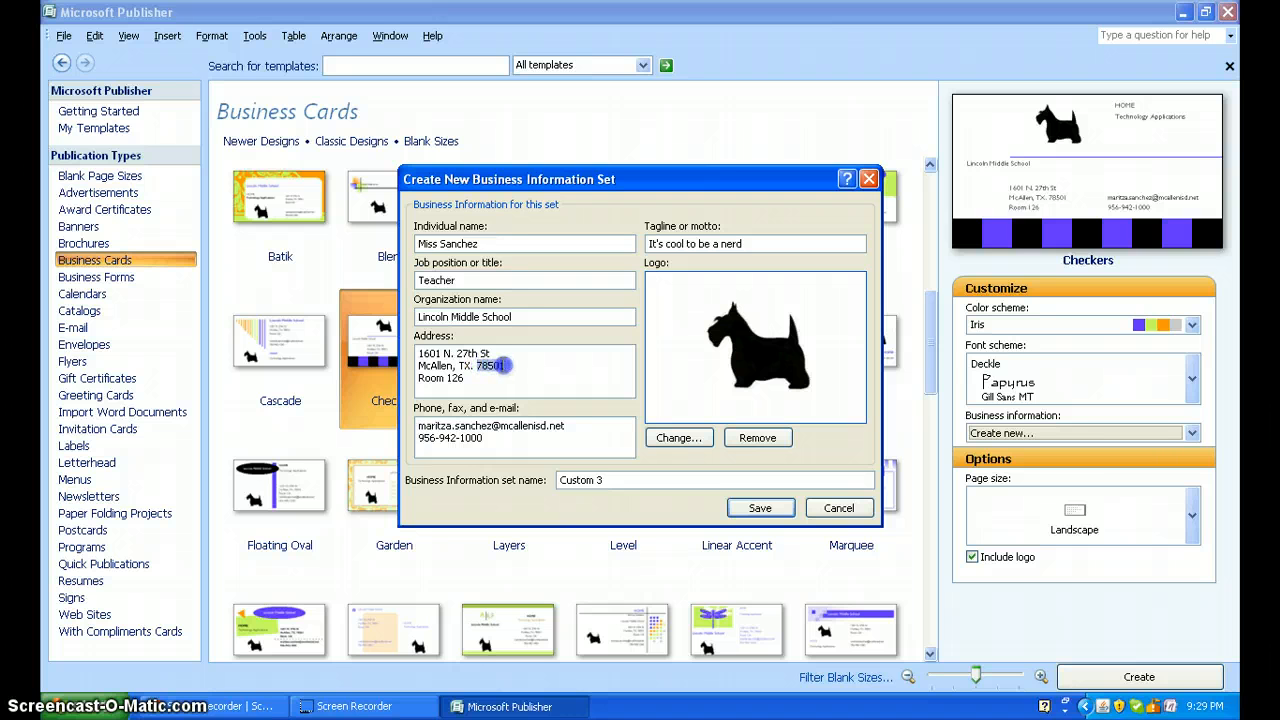
left_click(485, 378)
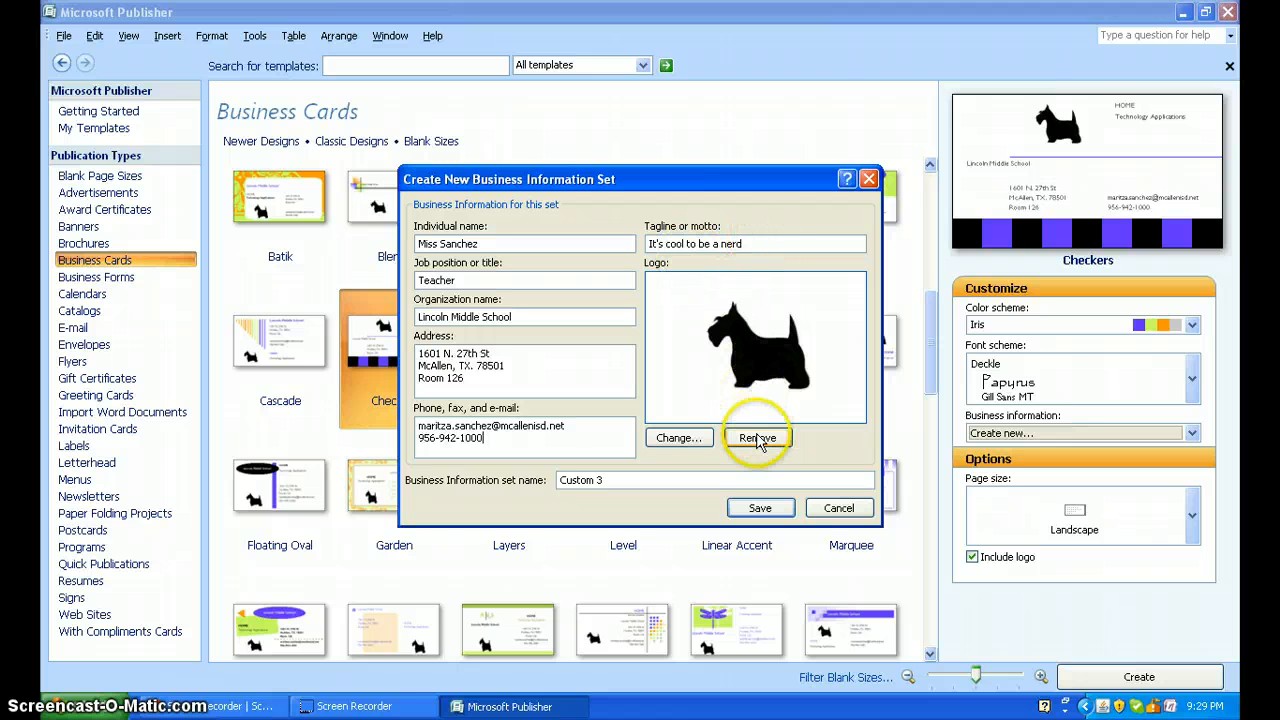
- Replace the information set's logo with the bluedevil picture from the Desktop
left_click(677, 438)
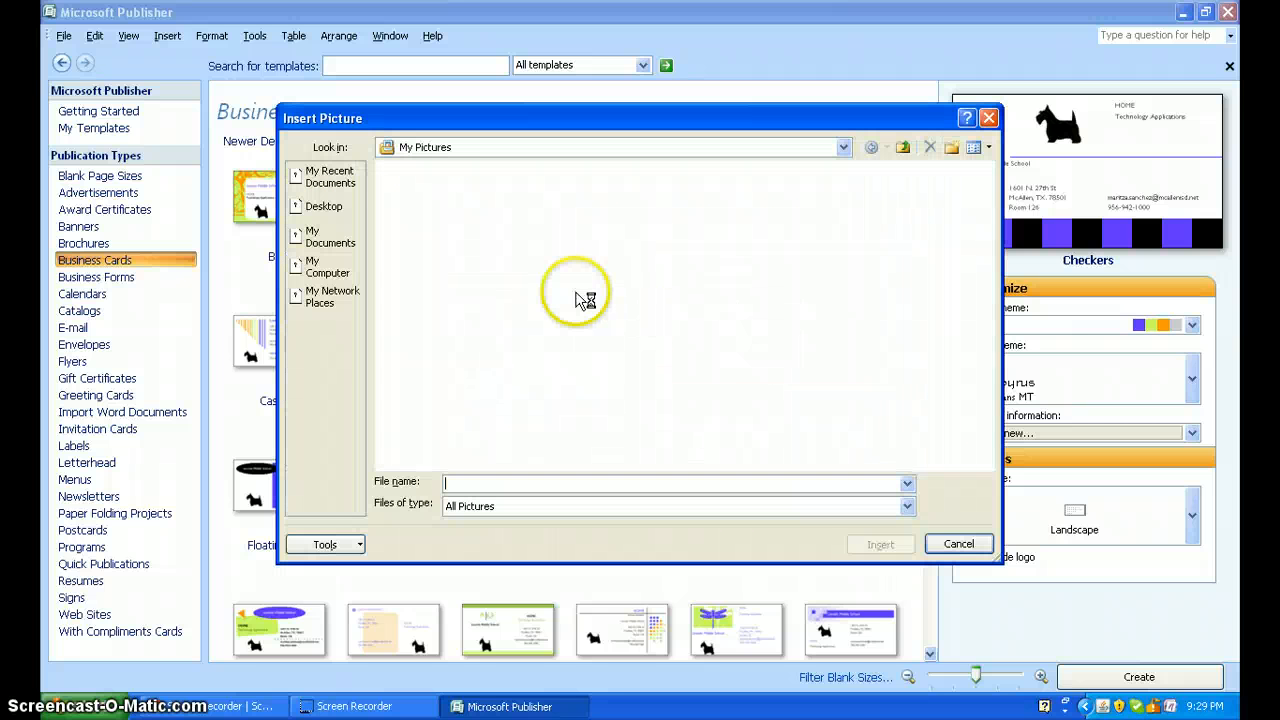
left_click(325, 208)
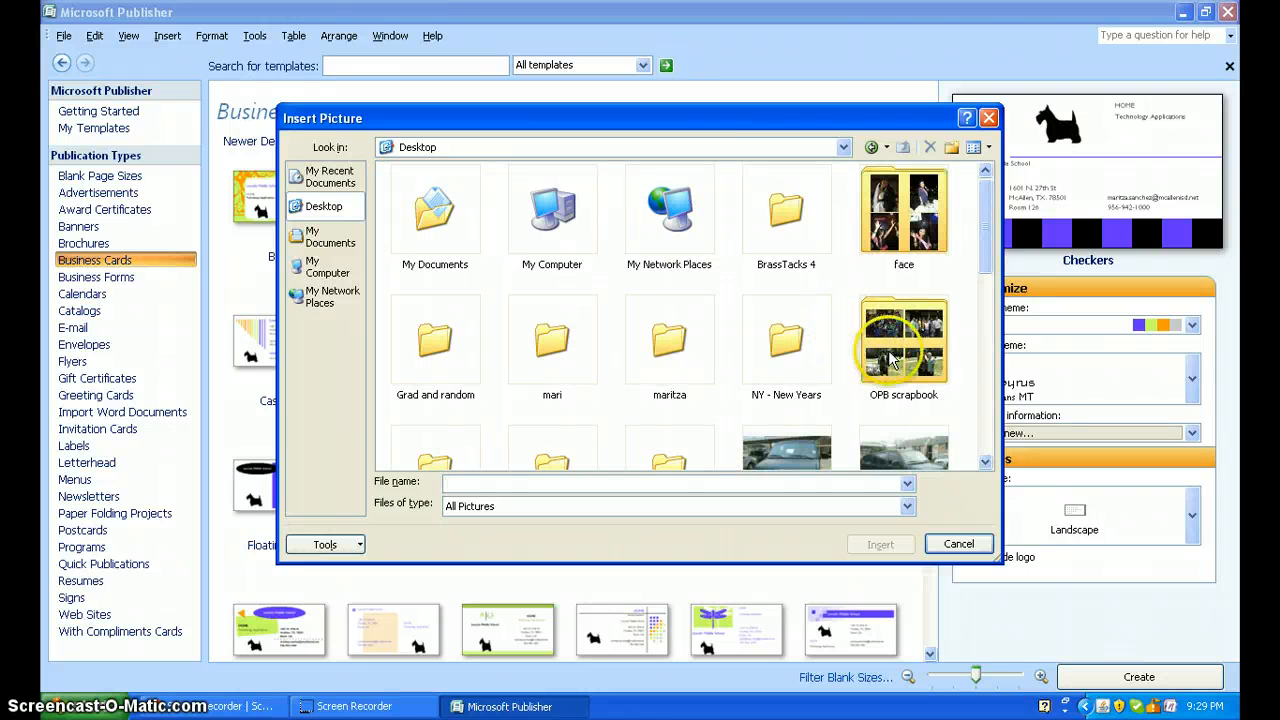
left_click_drag(986, 240, 986, 240)
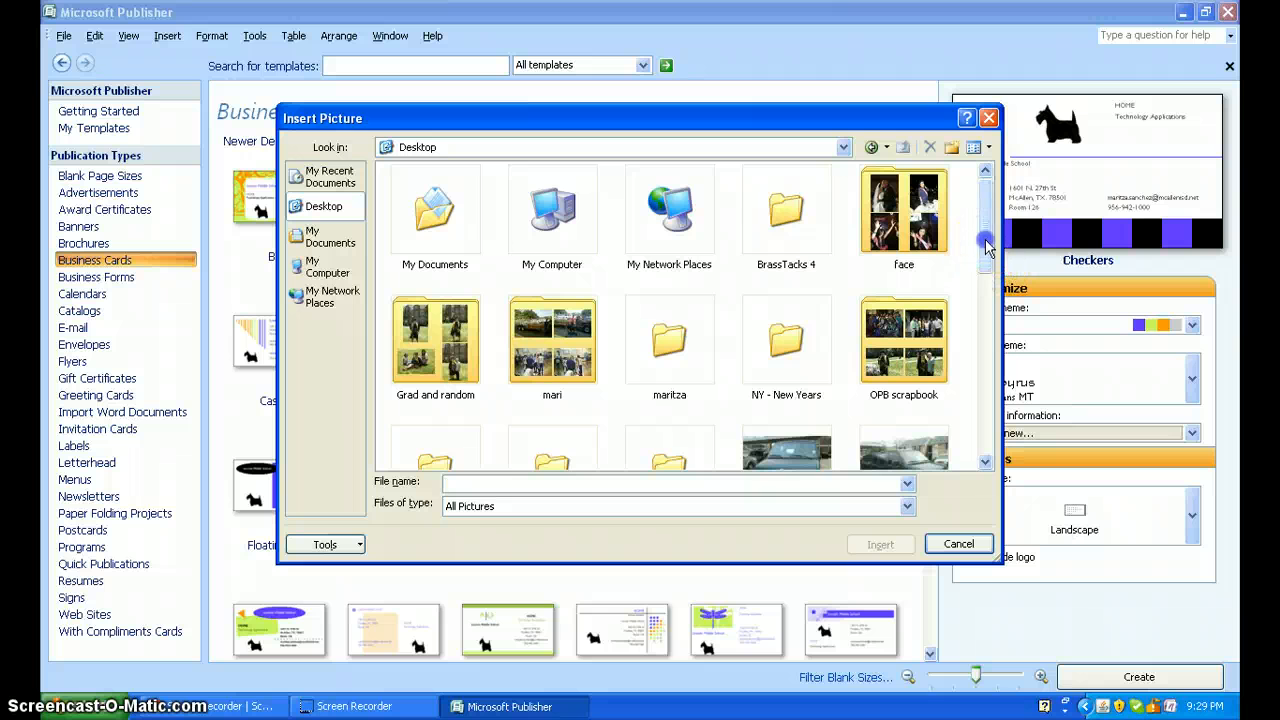
left_click_drag(988, 340, 988, 340)
left_click(552, 295)
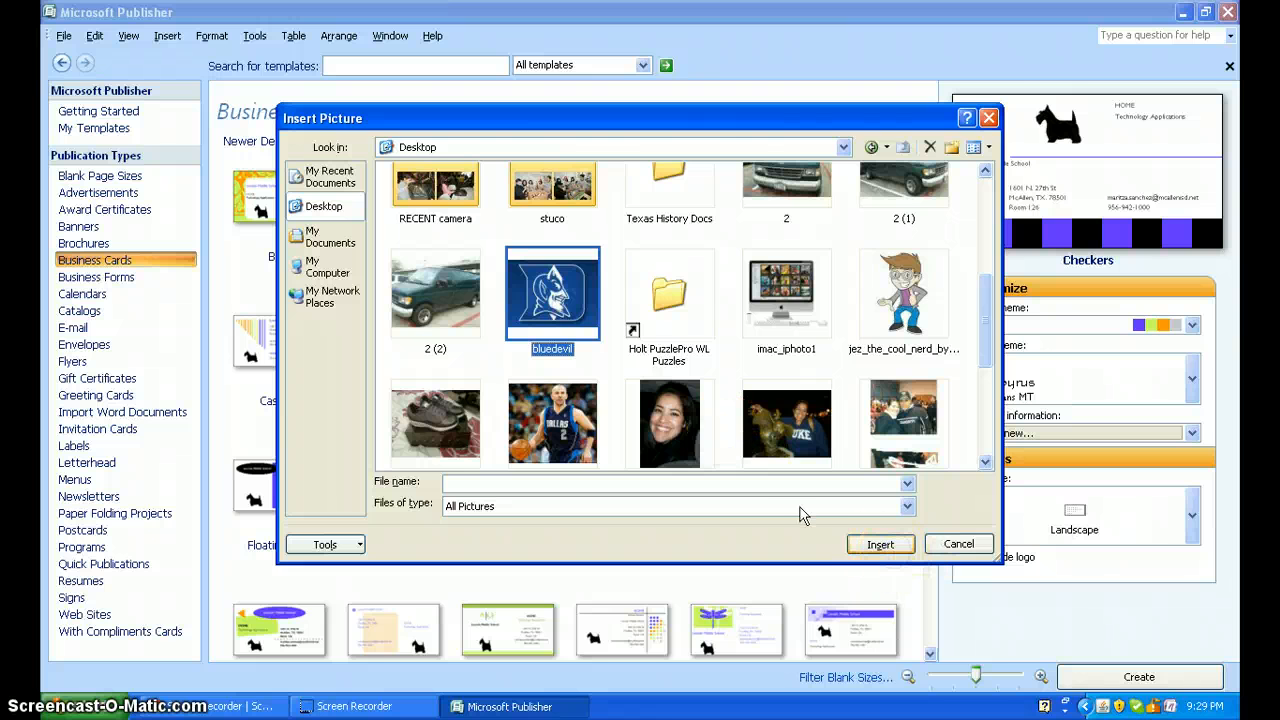
left_click(880, 544)
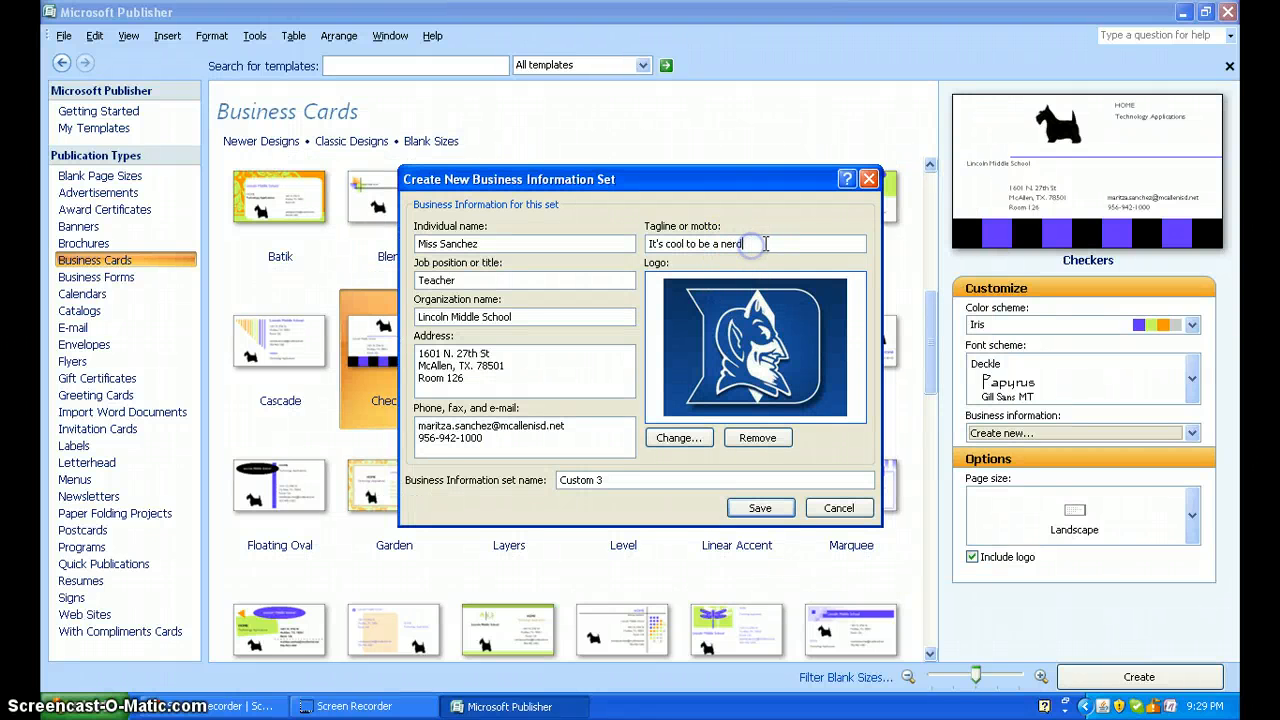
- Save the business information set under the individual's name and create the Checkers business card publication
left_click(766, 239)
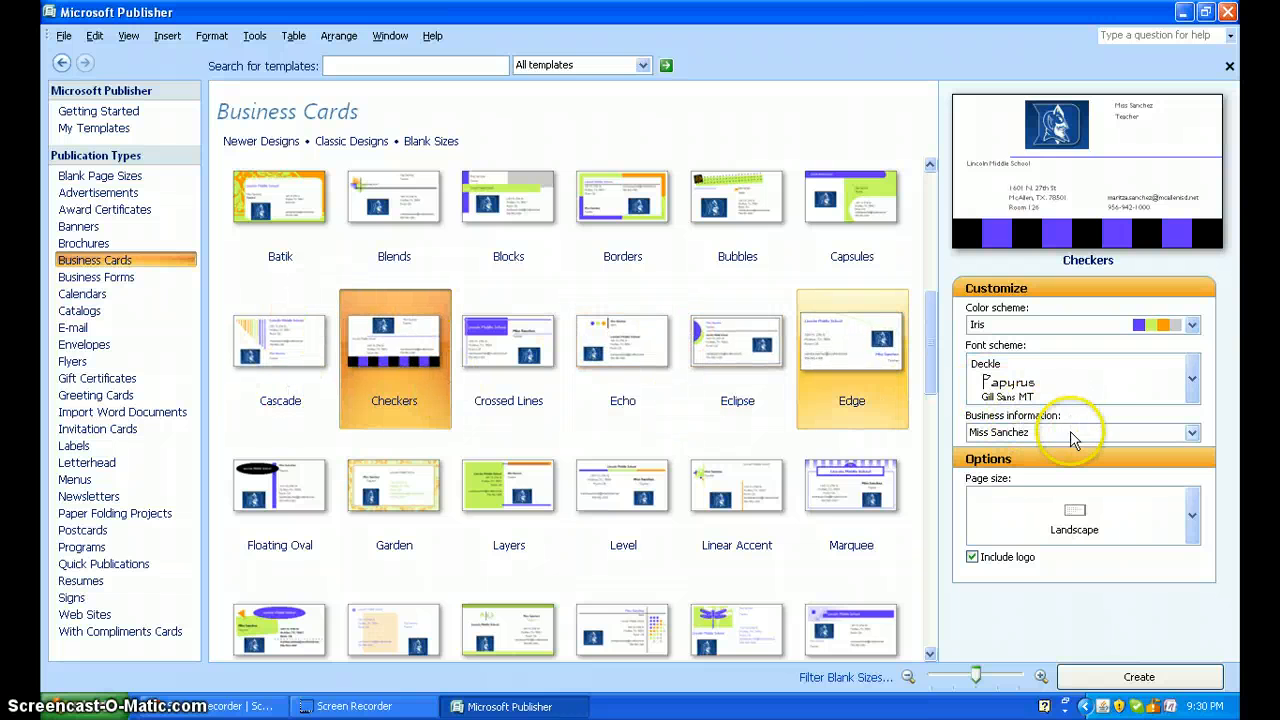
left_click(1112, 679)
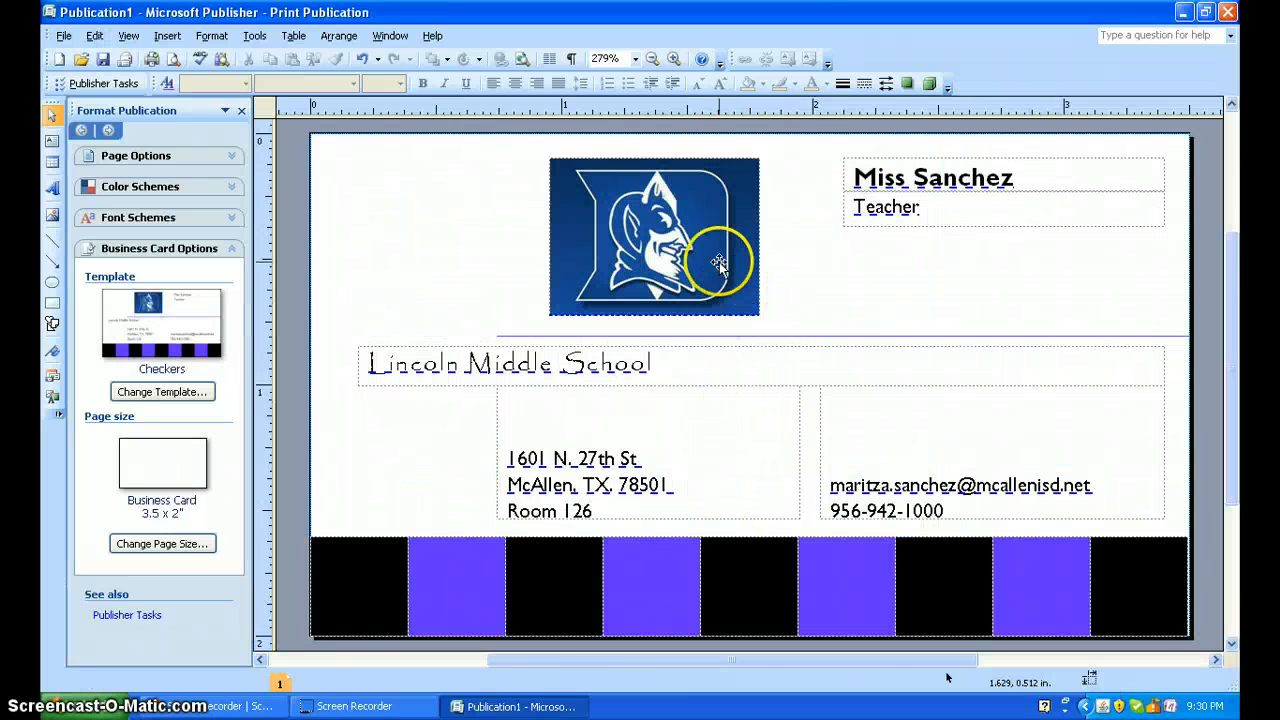
- Move the logo picture farther left on the card and make the organization name Lincoln Middle School bold
left_click_drag(646, 254, 604, 258)
left_click_drag(658, 365, 368, 364)
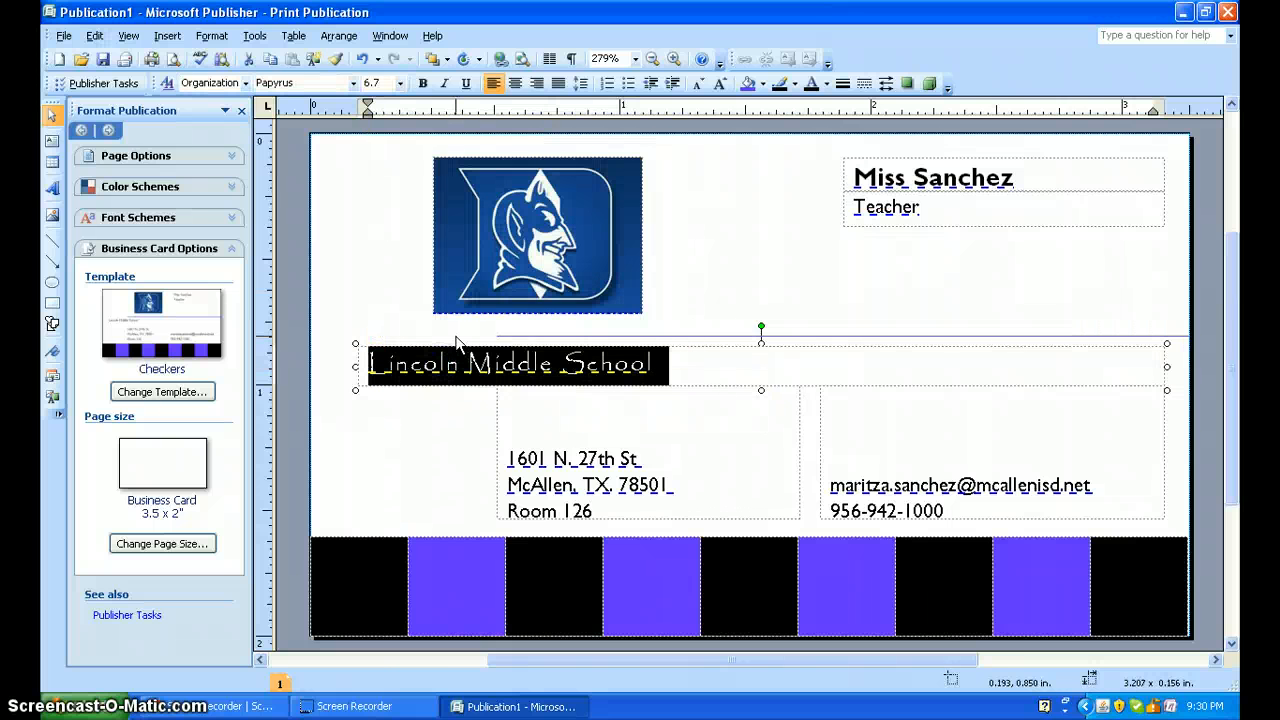
left_click(422, 88)
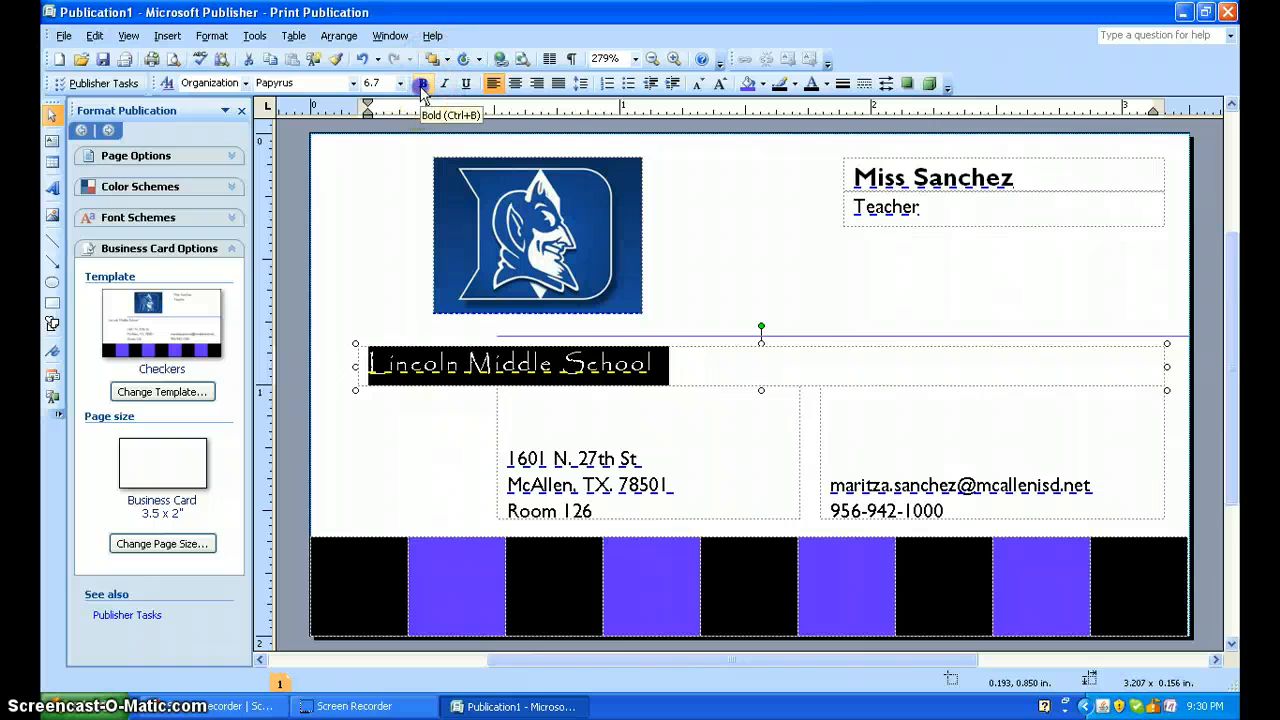
- Move the individual's name and the job title lower on the card, keeping the title directly beneath the name
left_click(914, 207)
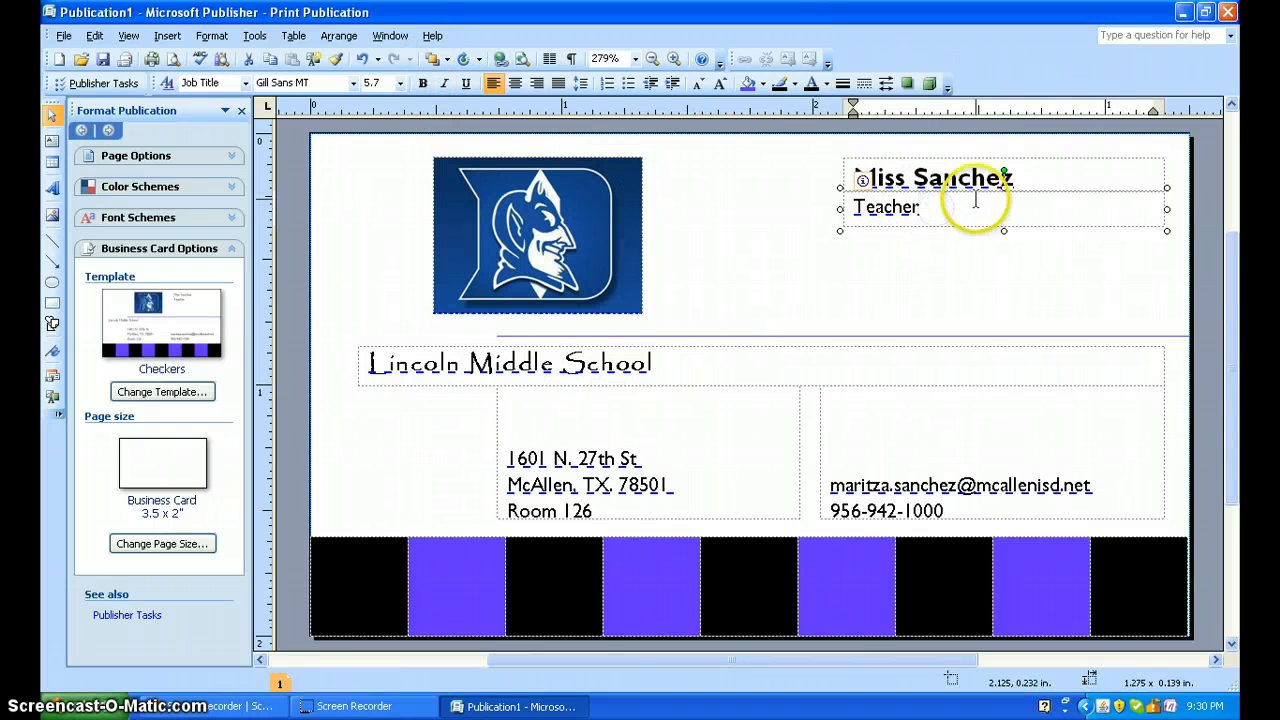
left_click_drag(977, 200, 955, 260)
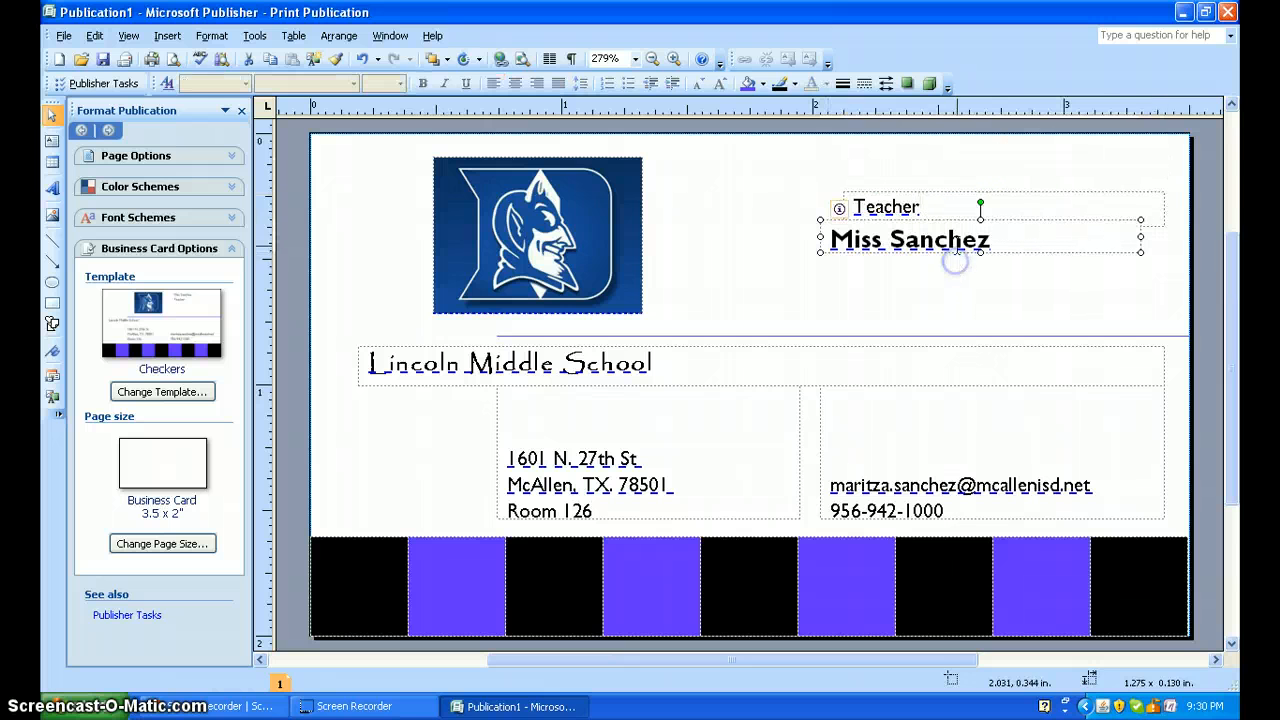
left_click_drag(948, 192, 912, 251)
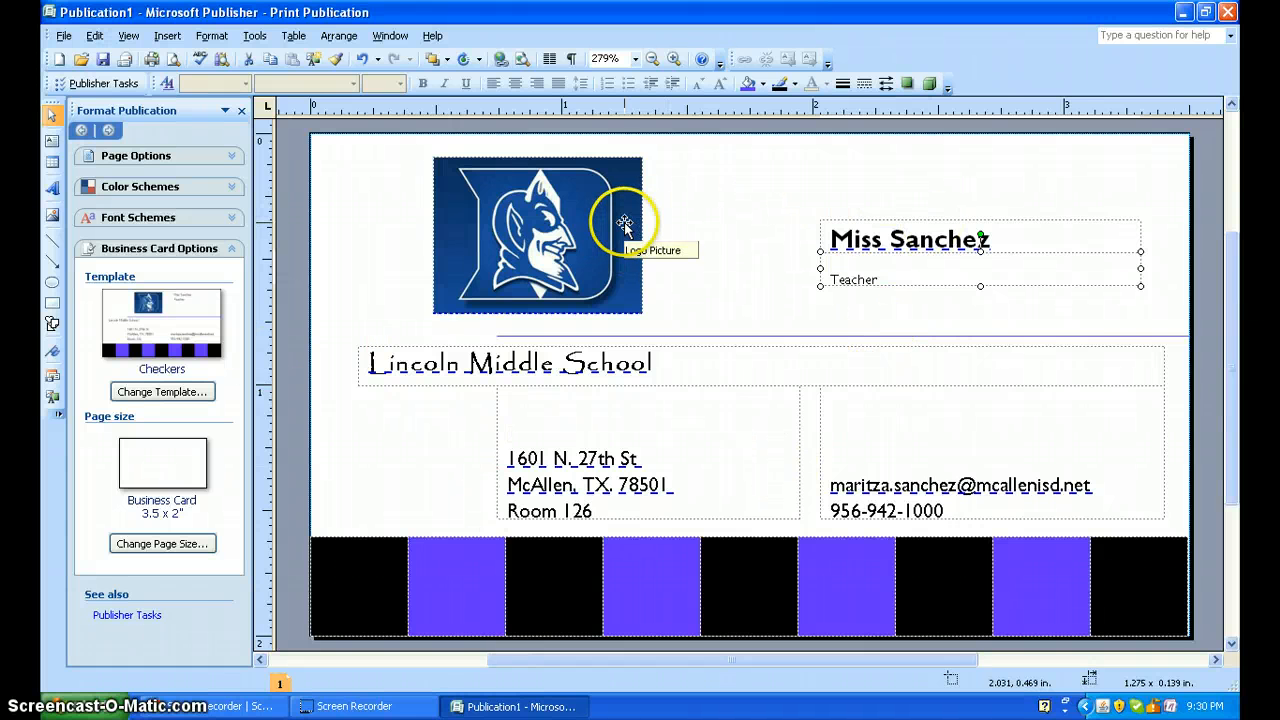
- Apply the Blends template to the current publication and shift its group of colored squares slightly left and down
left_click(165, 392)
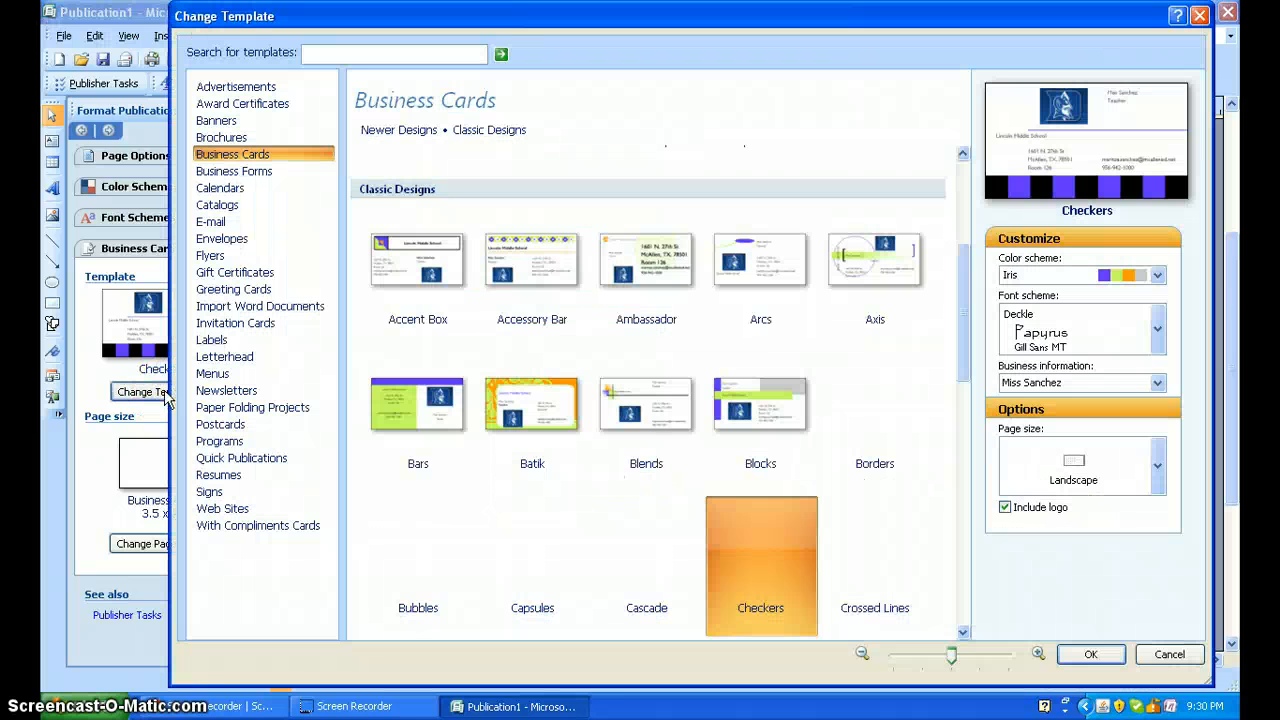
left_click(655, 410)
left_click(1091, 654)
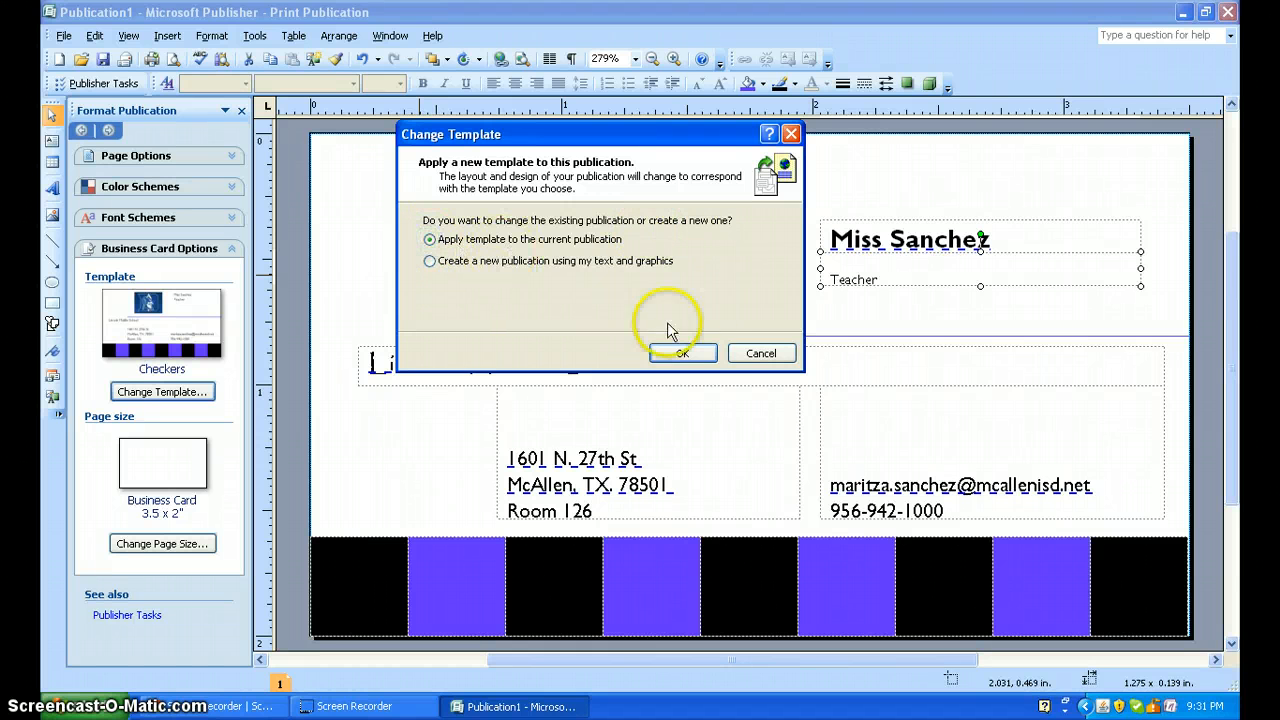
left_click(684, 354)
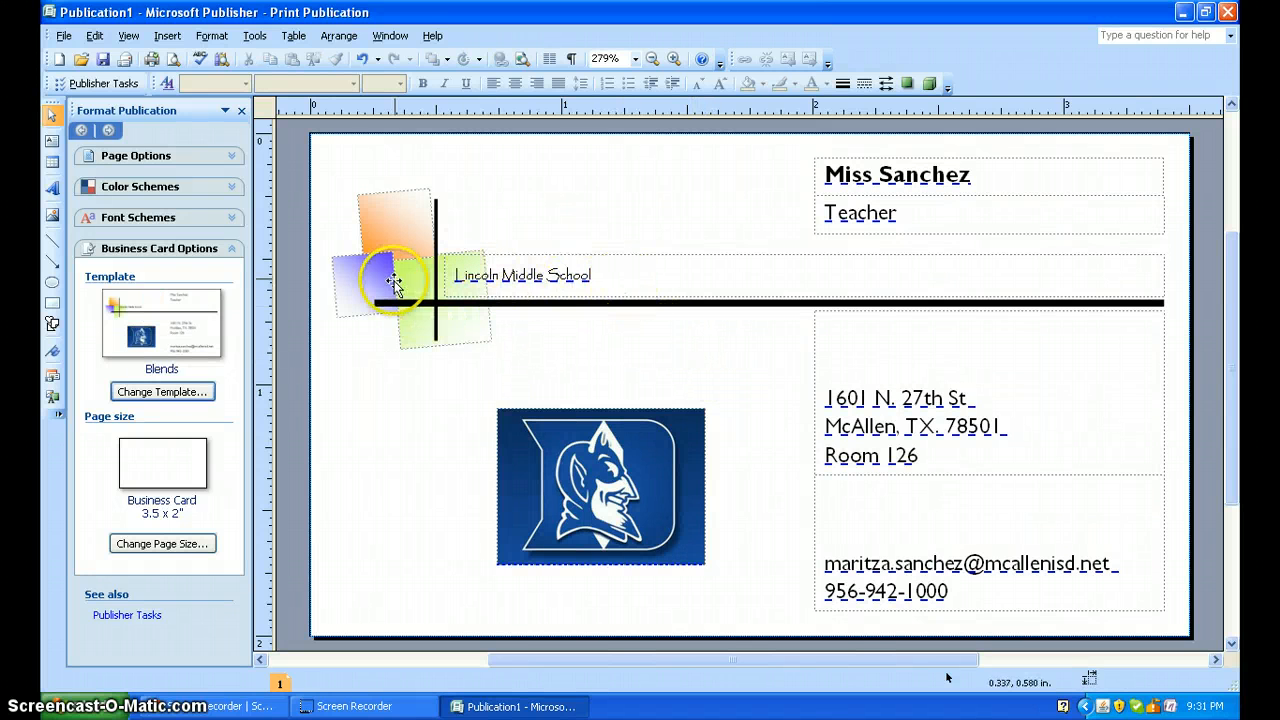
left_click(403, 219)
mouse_move(403, 219)
left_mouse_down()
mouse_move(457, 183)
mouse_move(388, 235)
left_mouse_up()
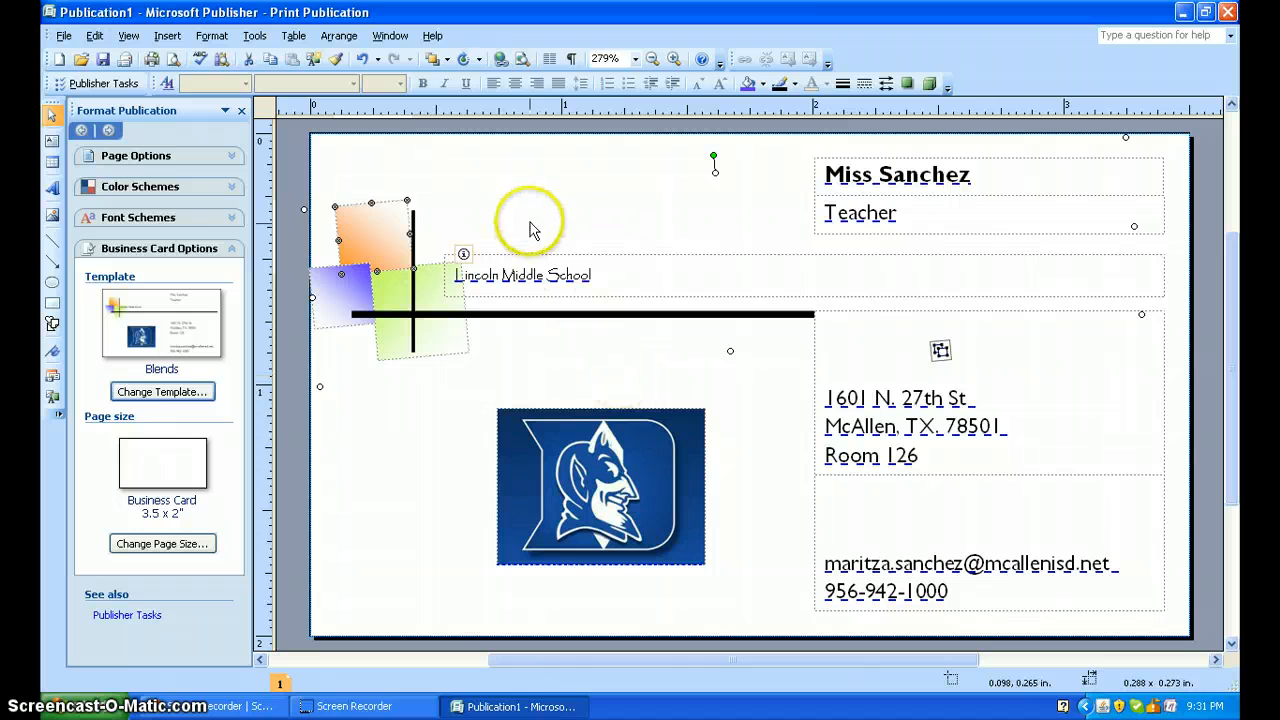
- Set the card's color scheme to Marine, after trying Lilac and Maroon, and its font scheme to Dictation
left_click(191, 163)
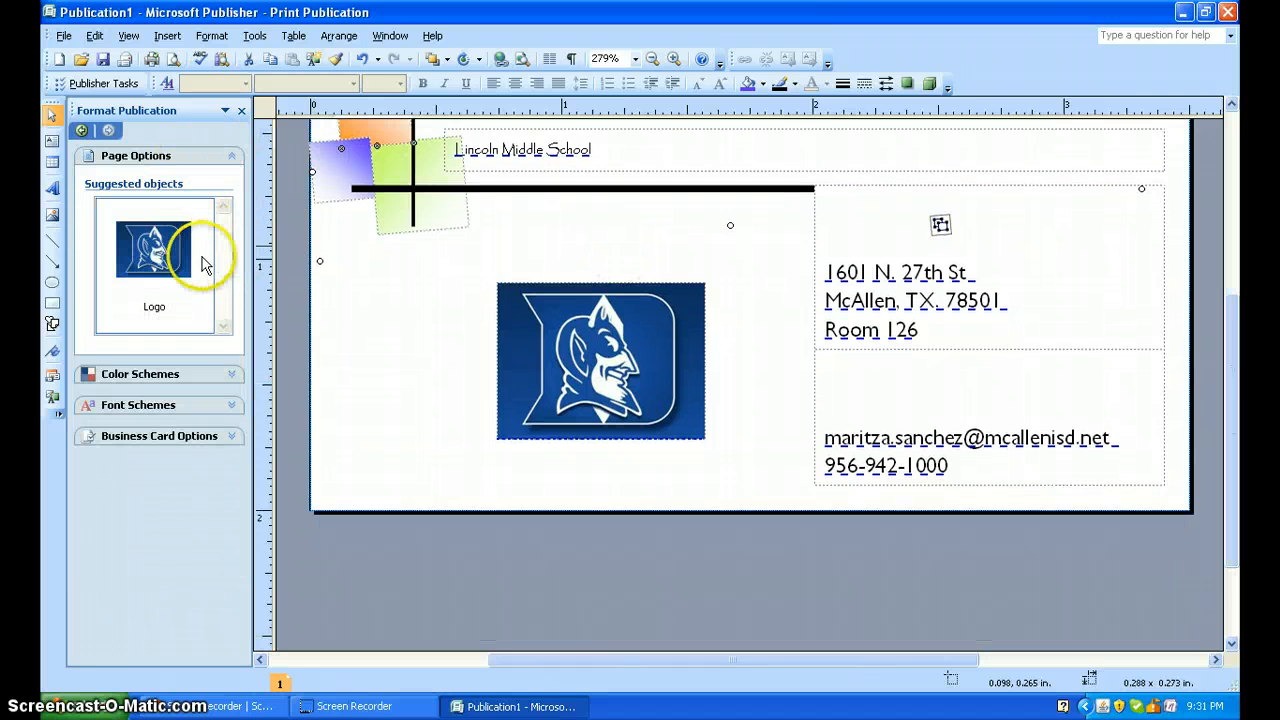
left_click(175, 368)
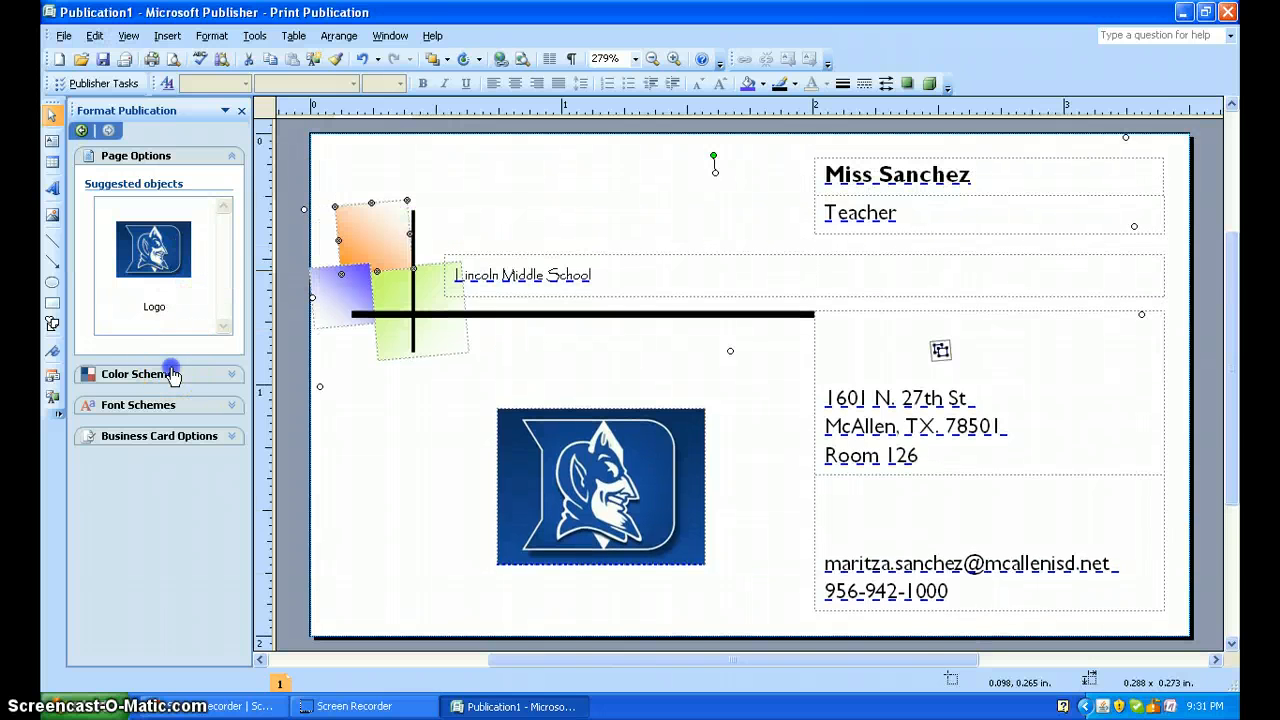
left_click(180, 370)
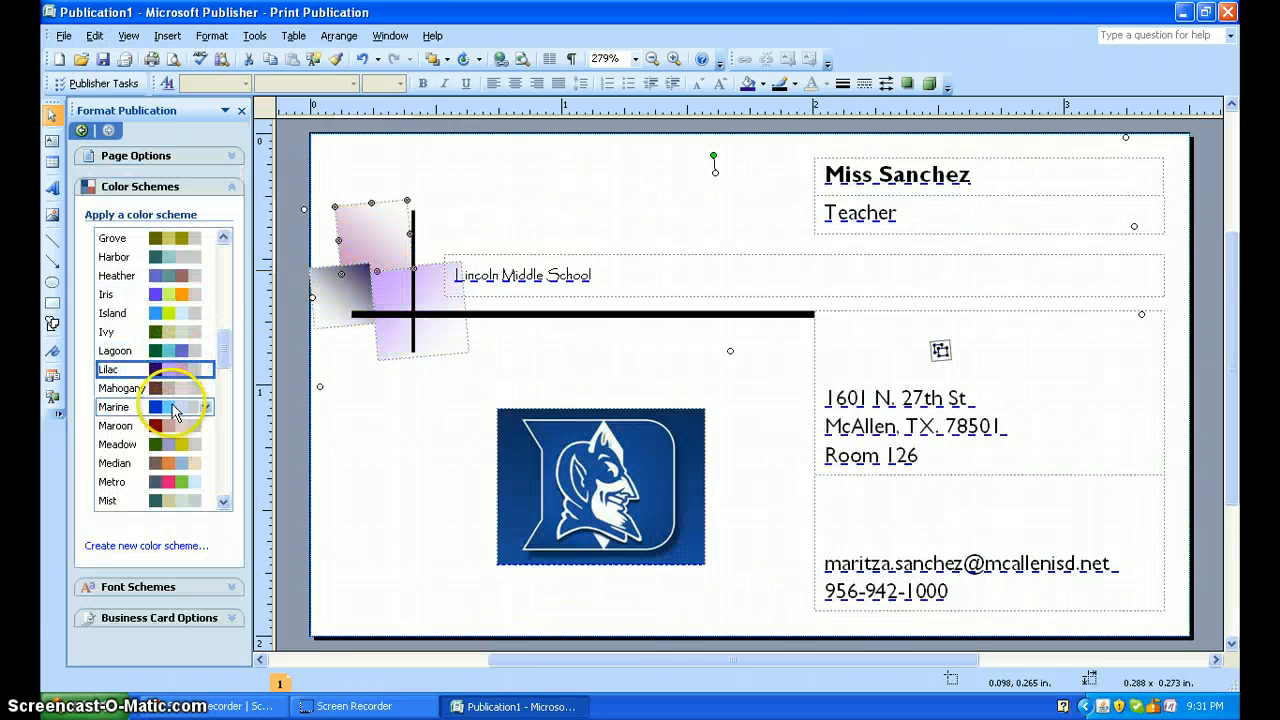
left_click(179, 407)
left_click(179, 426)
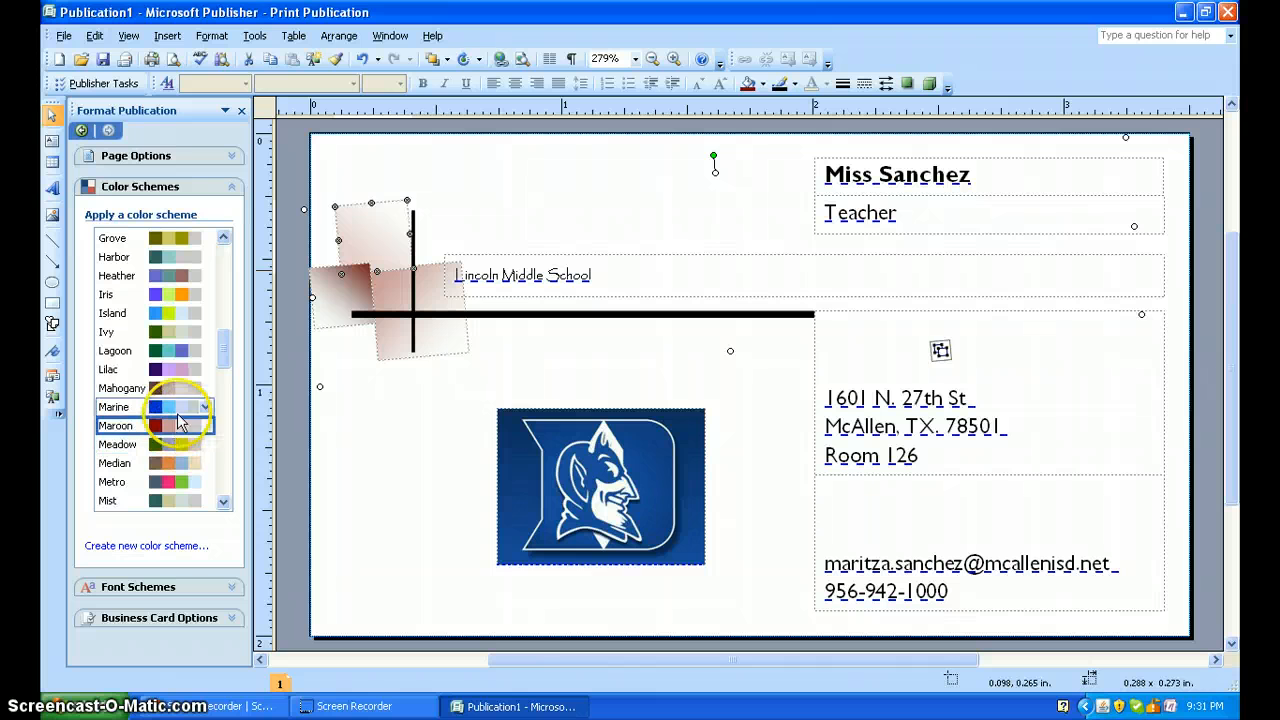
left_click(180, 408)
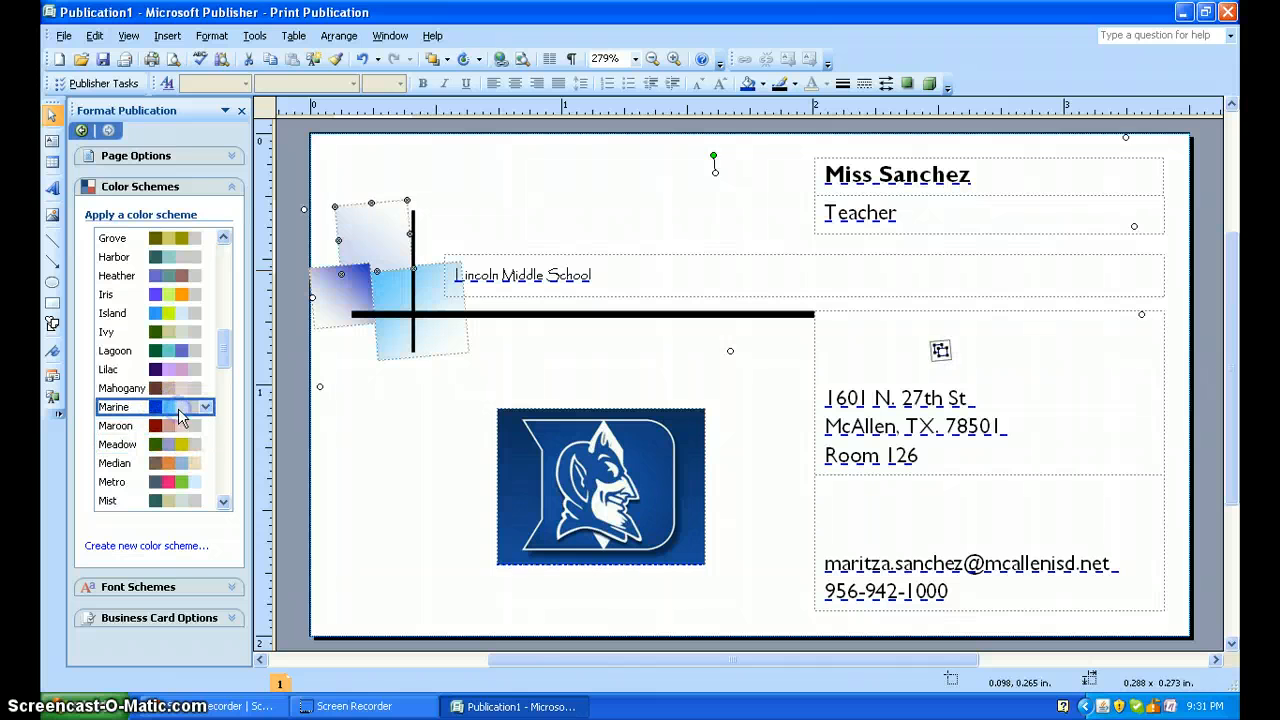
left_click(175, 590)
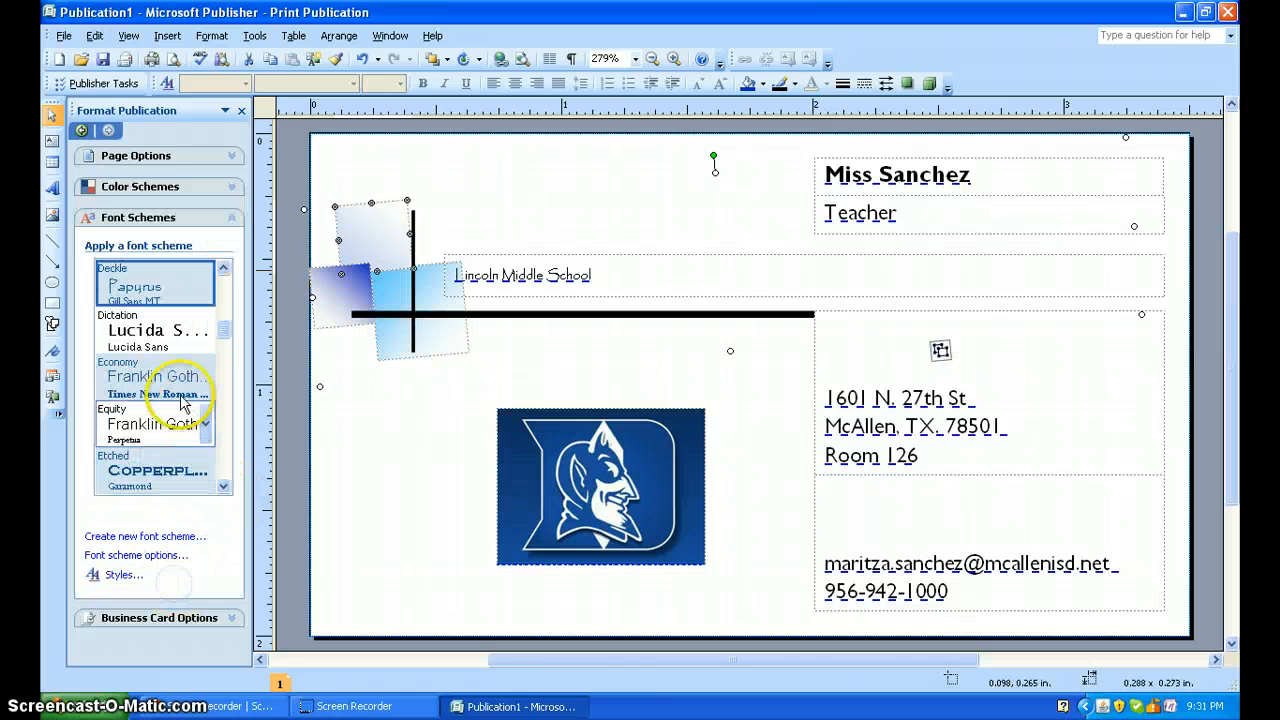
left_click(157, 343)
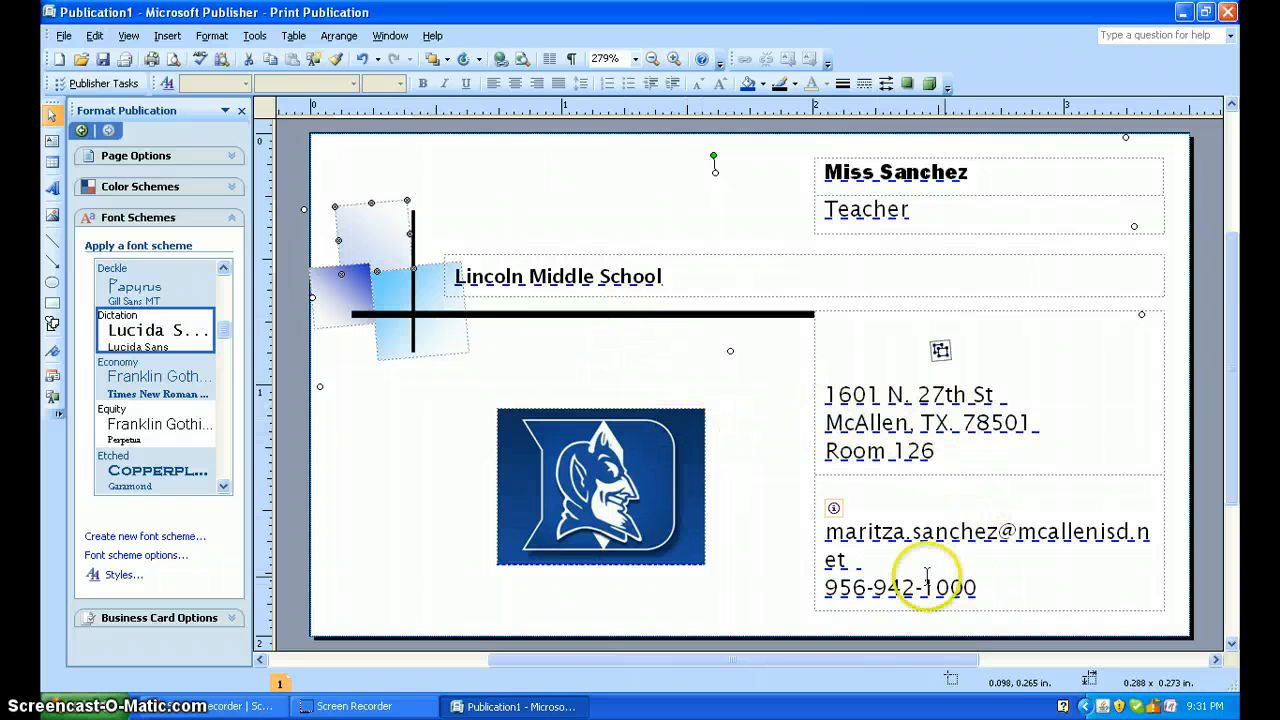
- Widen the phone and e-mail text box leftward to about 1.59 in so the e-mail address fits on one line
left_click(1000, 588)
mouse_move(869, 549)
left_mouse_down()
mouse_move(843, 528)
mouse_move(886, 563)
mouse_move(848, 557)
left_mouse_up()
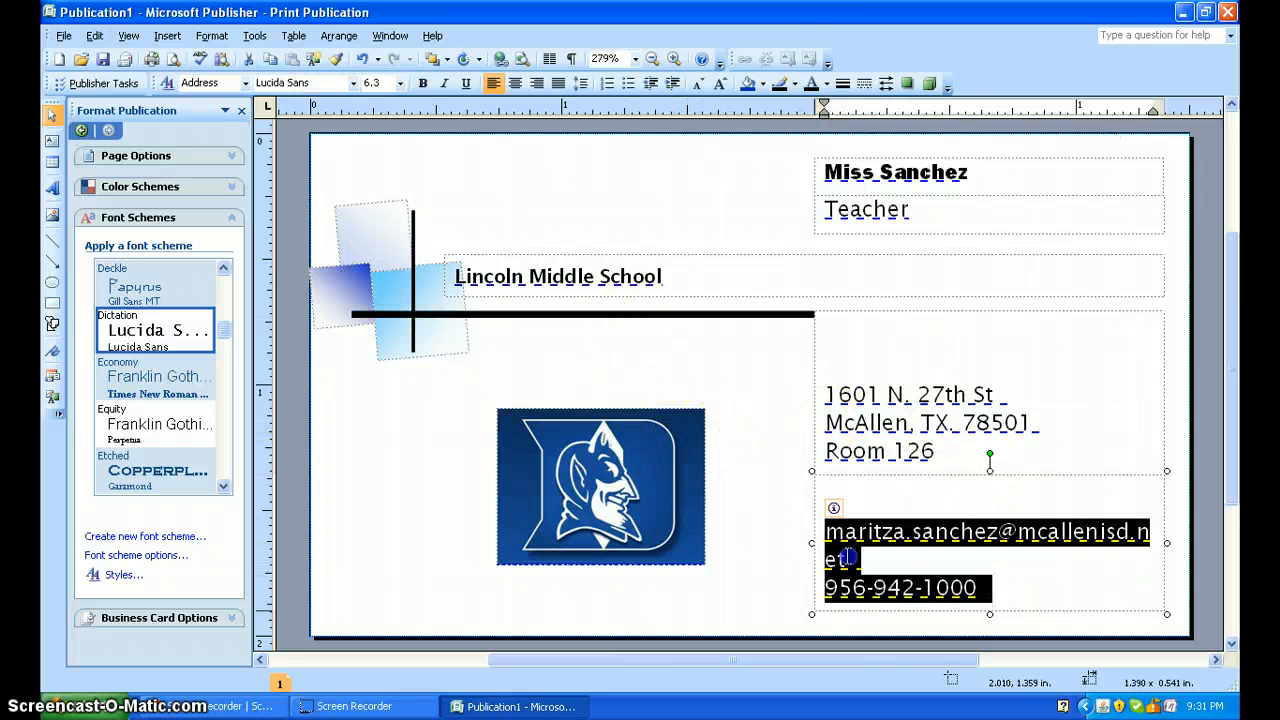
left_click(876, 560)
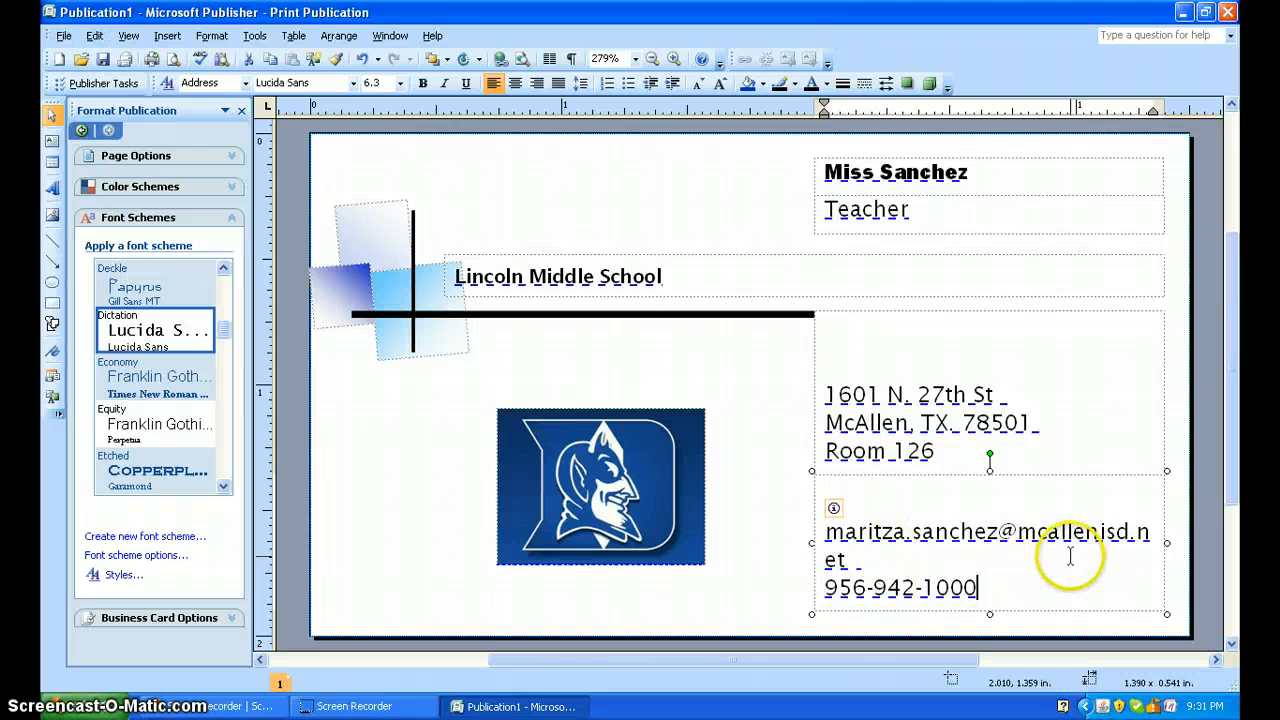
left_click(806, 544)
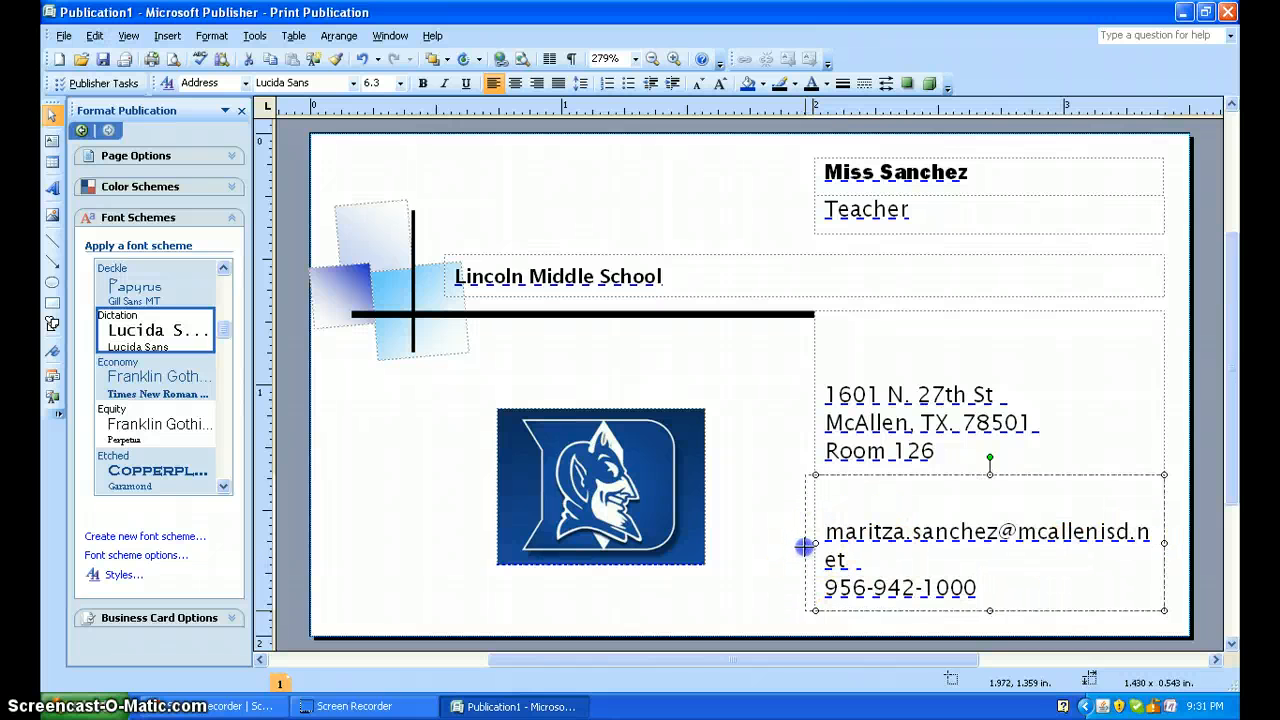
left_click_drag(776, 536, 762, 536)
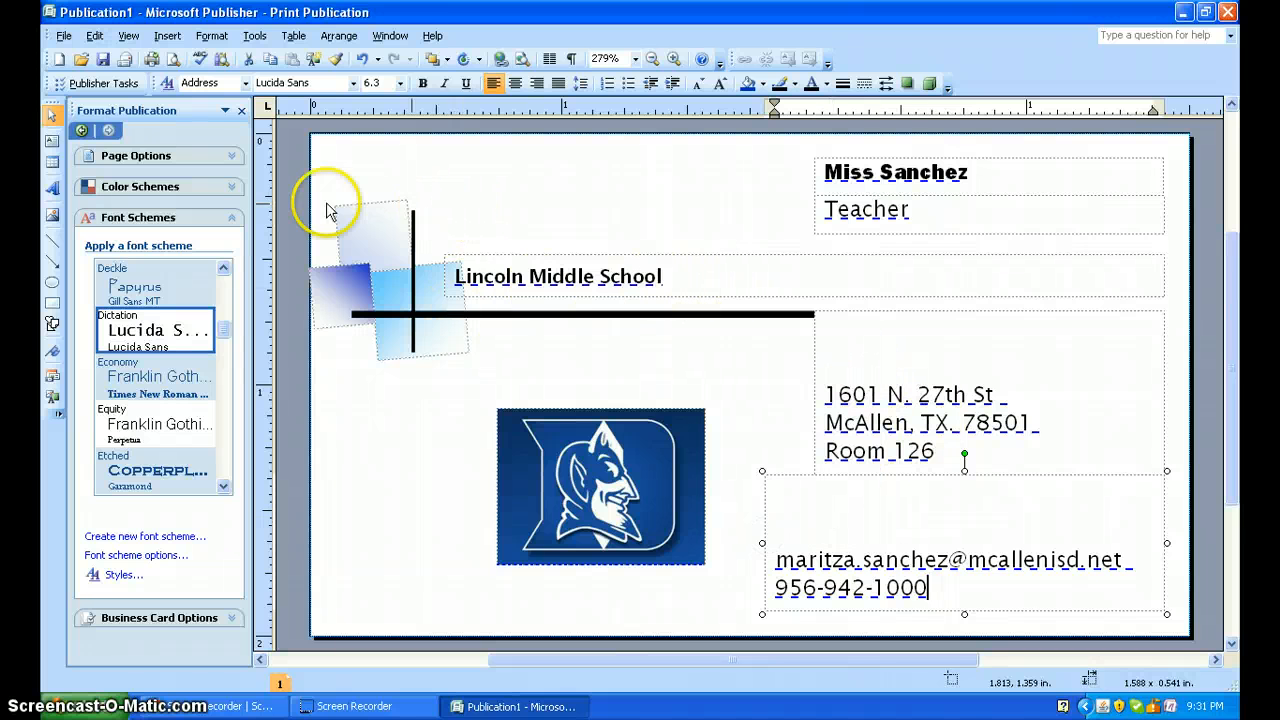
- Look over the Tools commands and the object tools, and dismiss the Microsoft Security Essentials upgrade notice
left_click(832, 156)
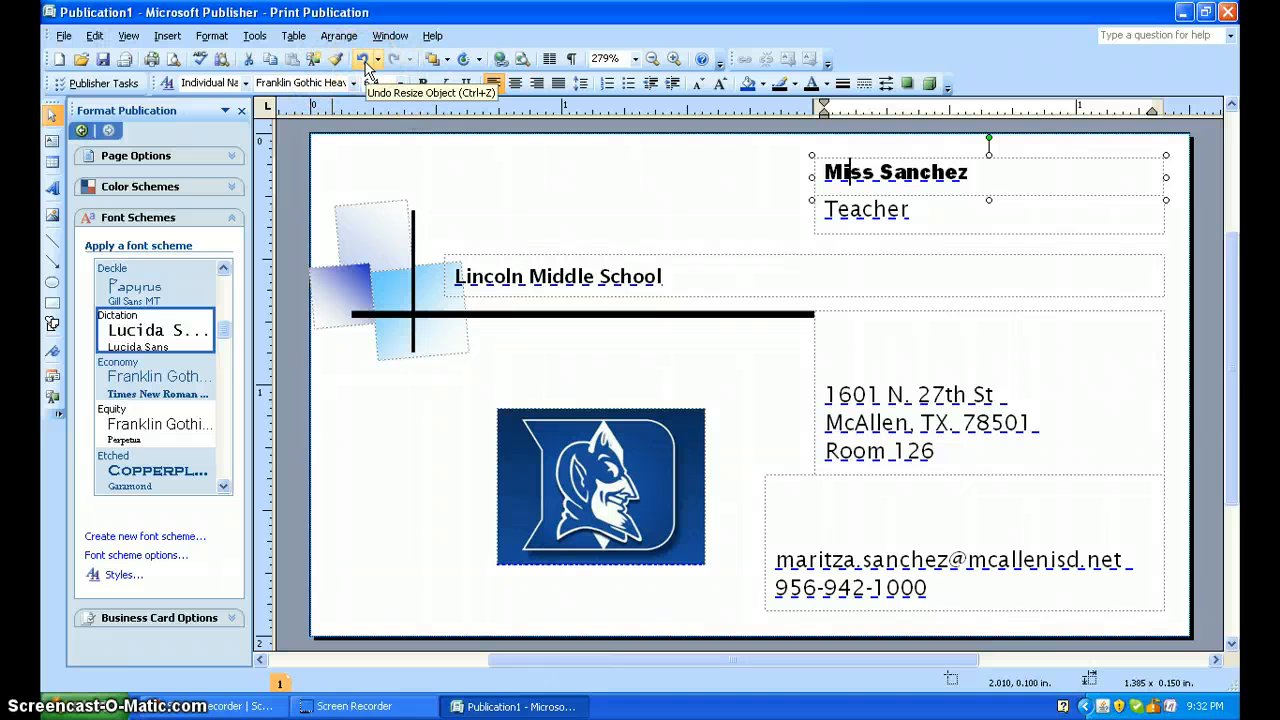
left_click(255, 38)
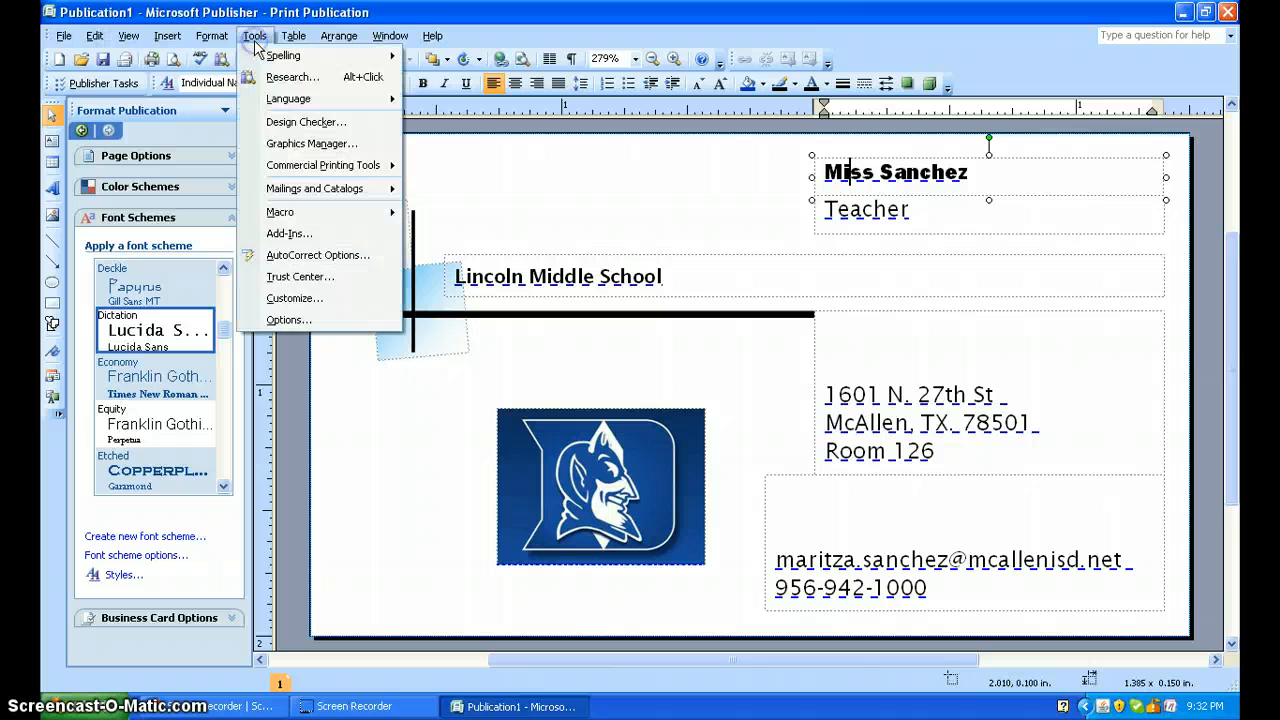
left_click(474, 15)
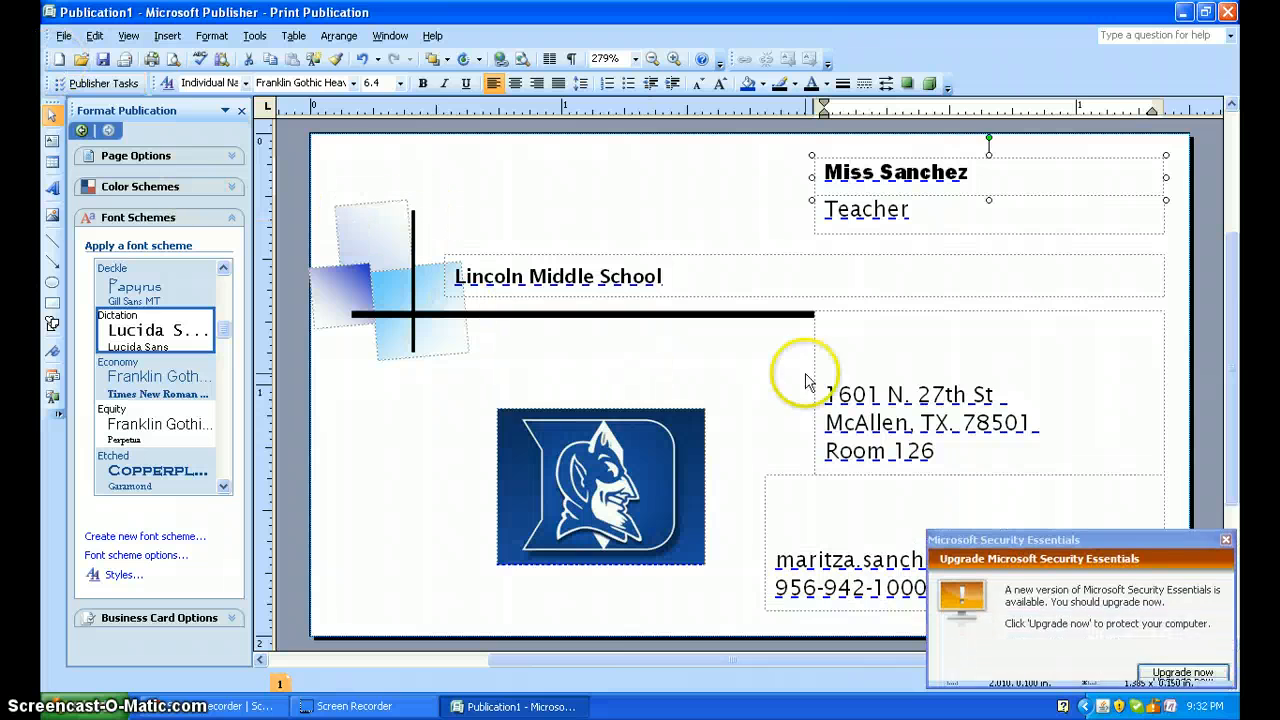
left_click(1225, 539)
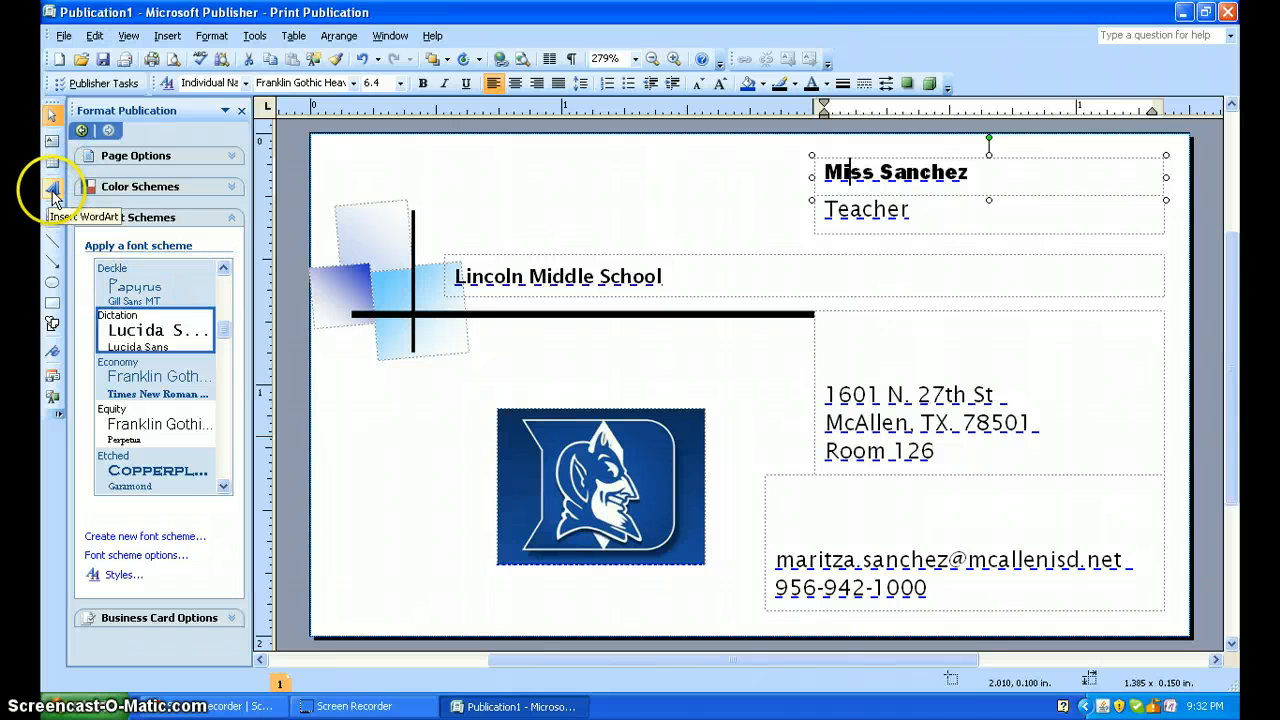
left_click(60, 415)
left_click(62, 432)
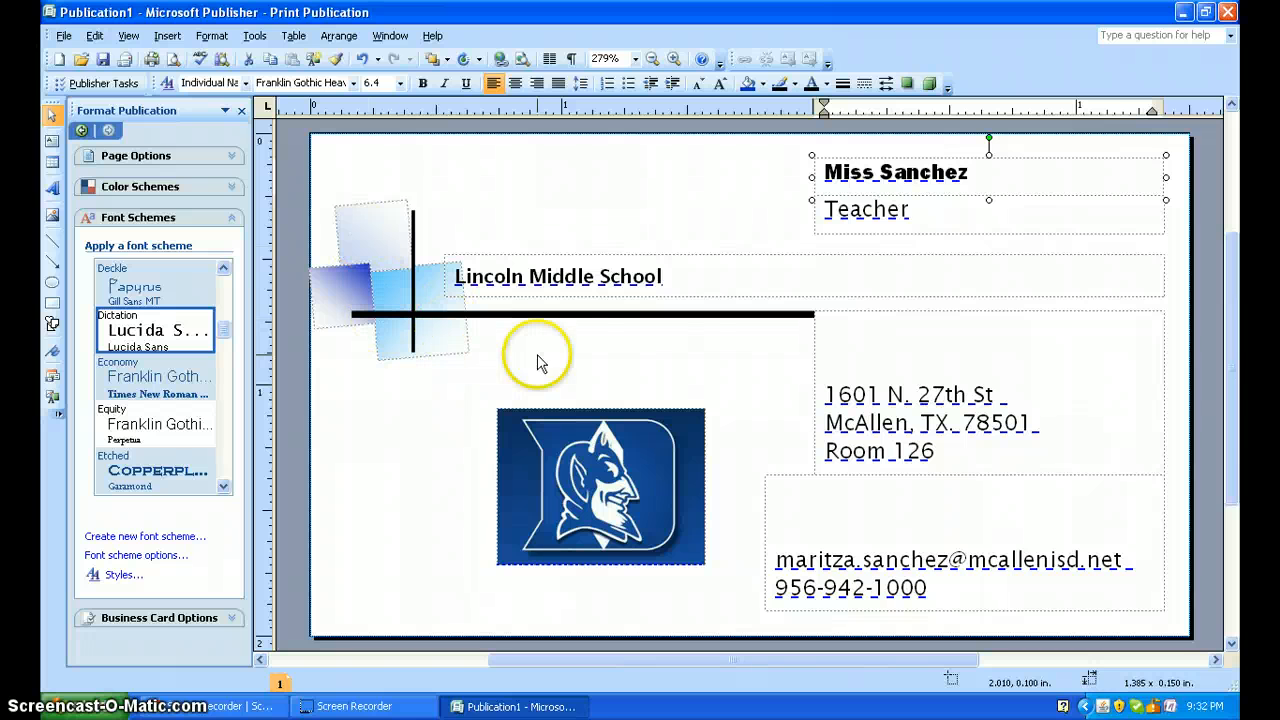
- Examine the Newsletters designs available for changing the business card's template
left_click(197, 620)
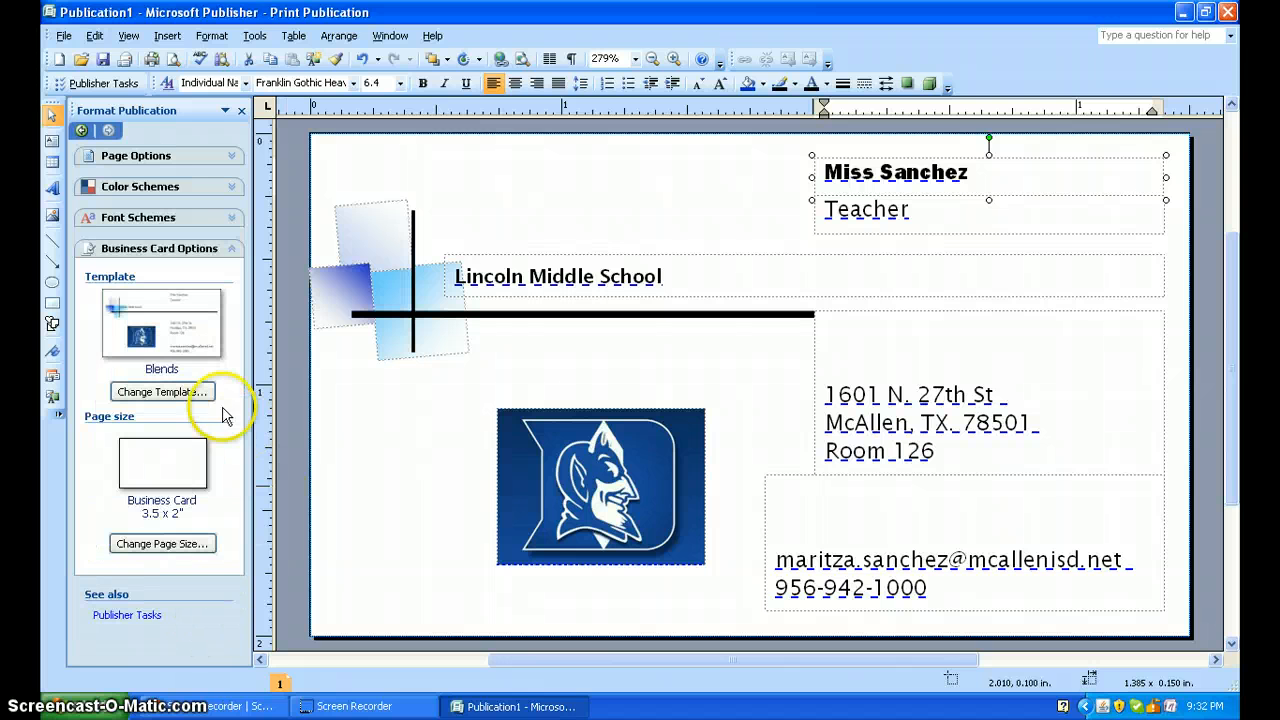
left_click(185, 393)
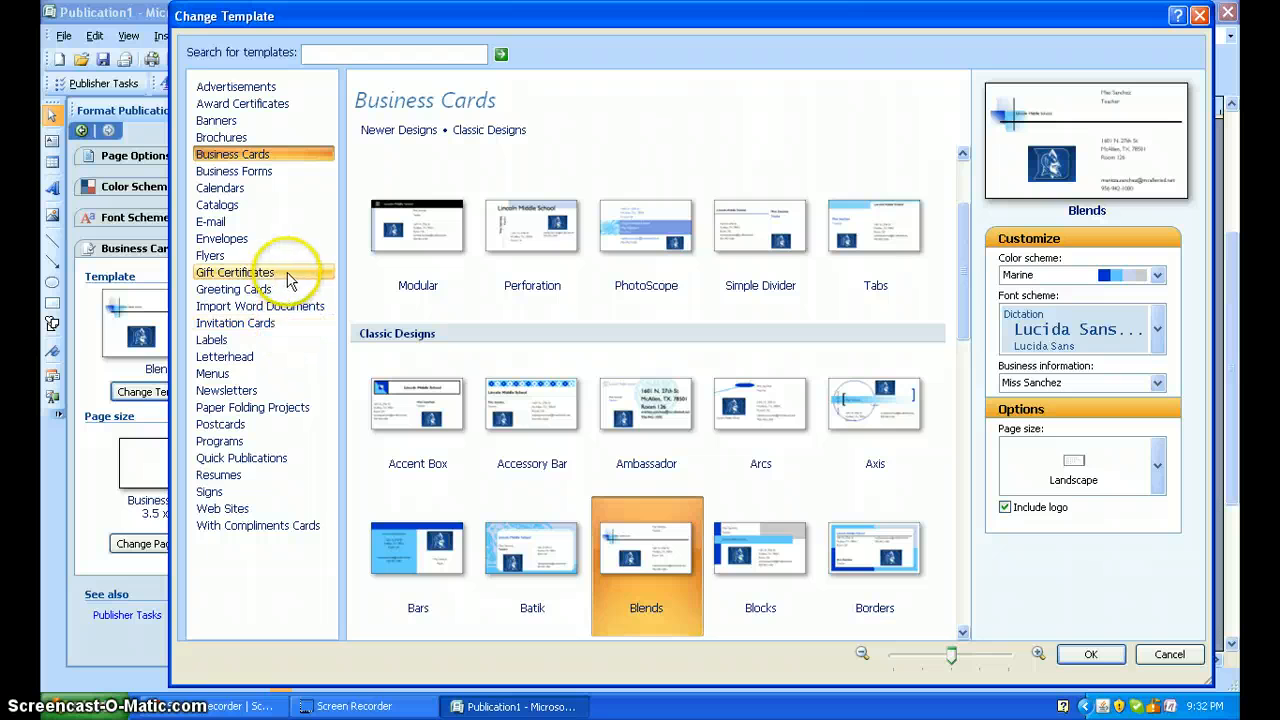
left_click(272, 392)
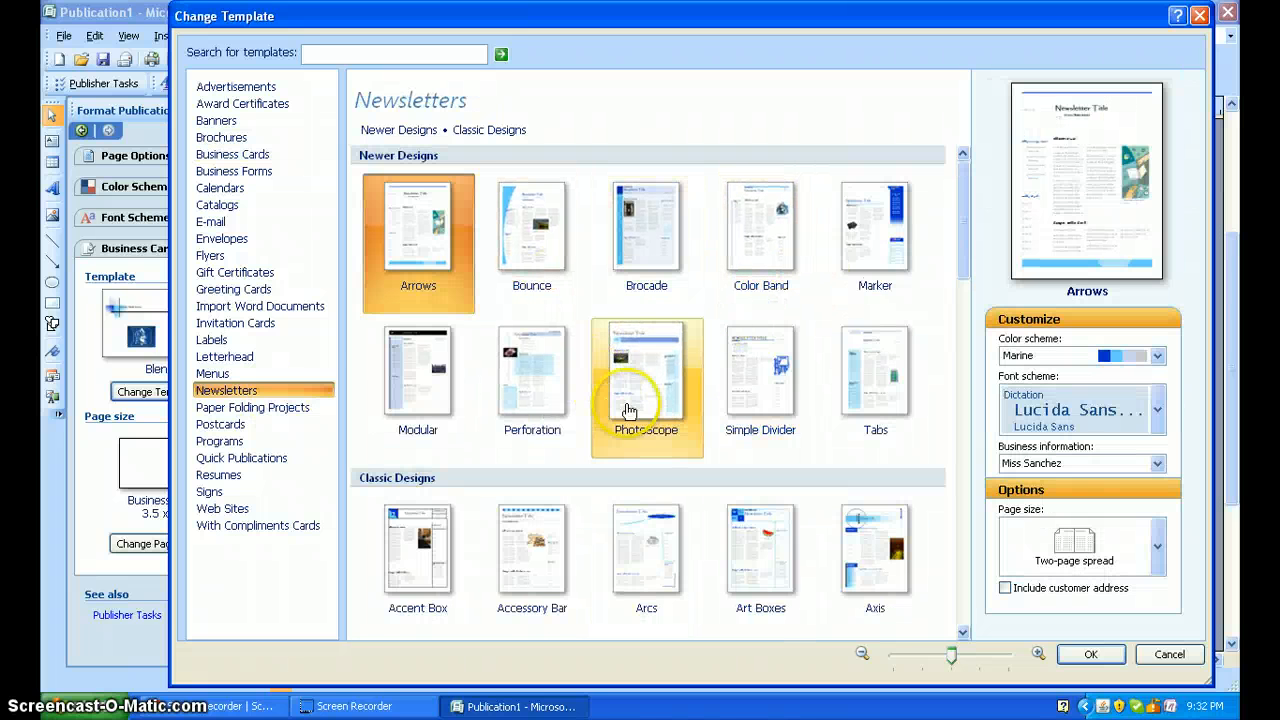
- Choose the Arcs newsletter design and apply the teacher's saved business information set to it
scroll(629, 405, "down", 3)
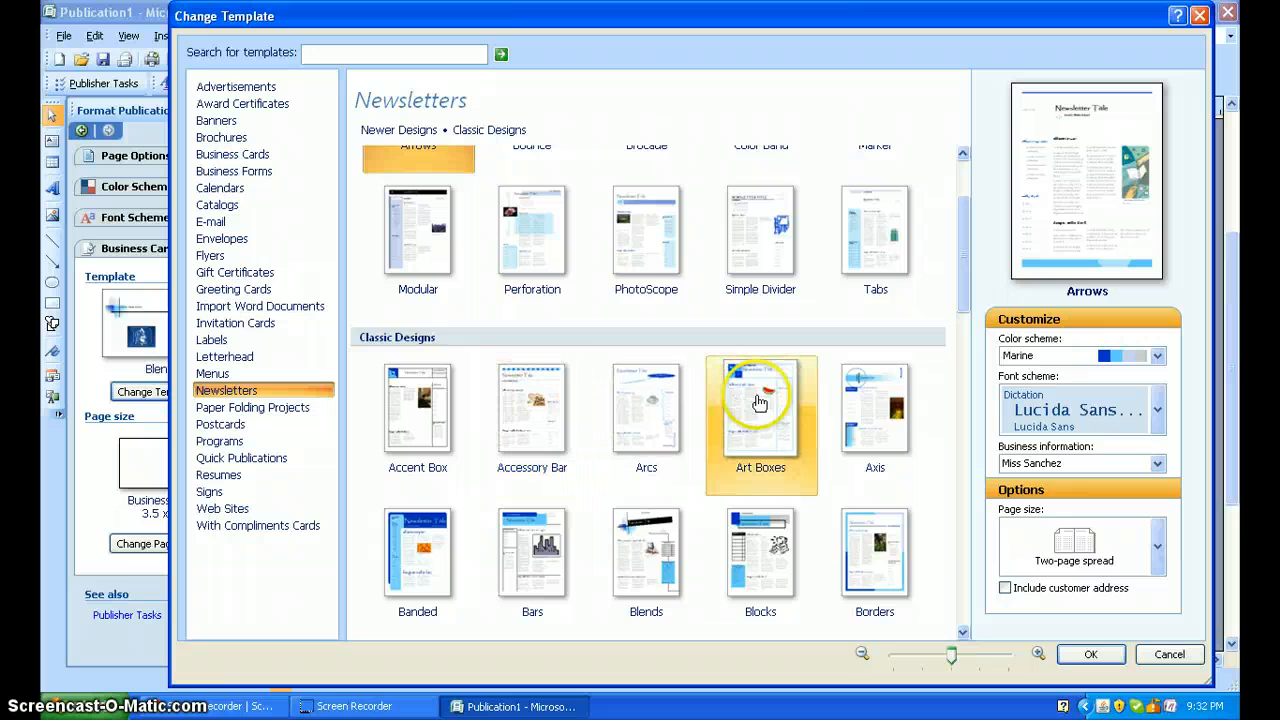
left_click(648, 405)
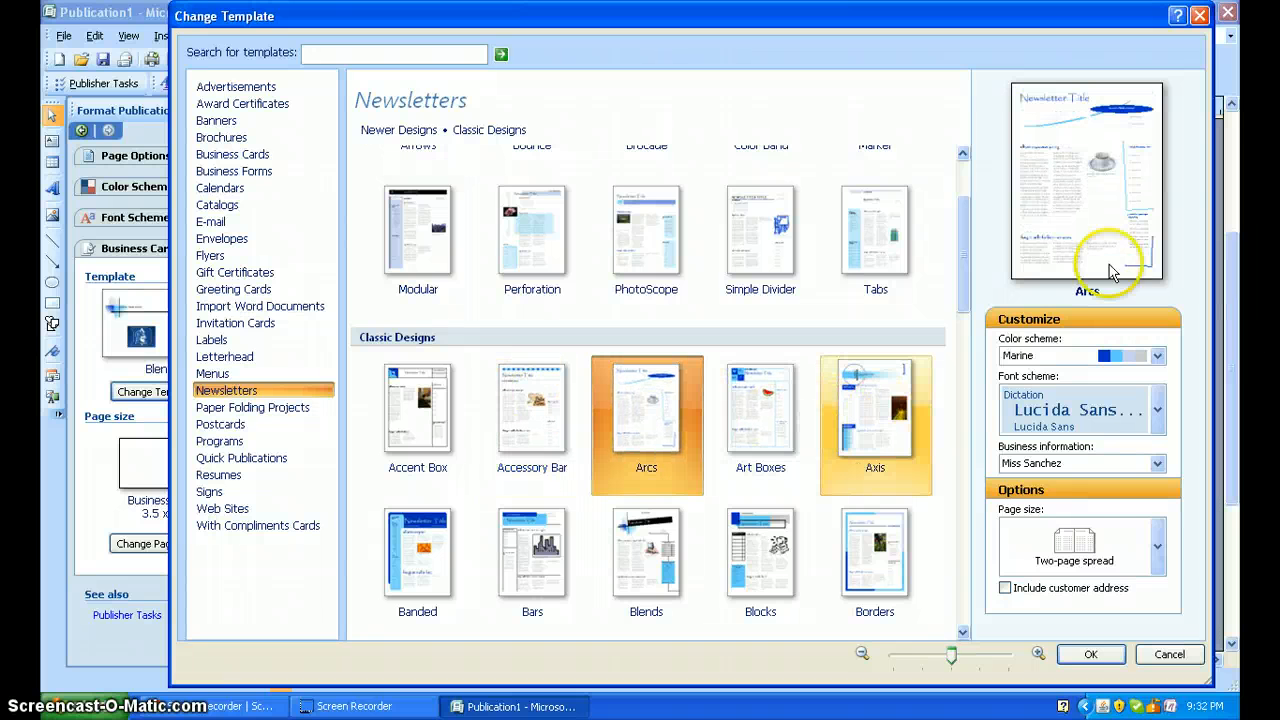
left_click(1115, 463)
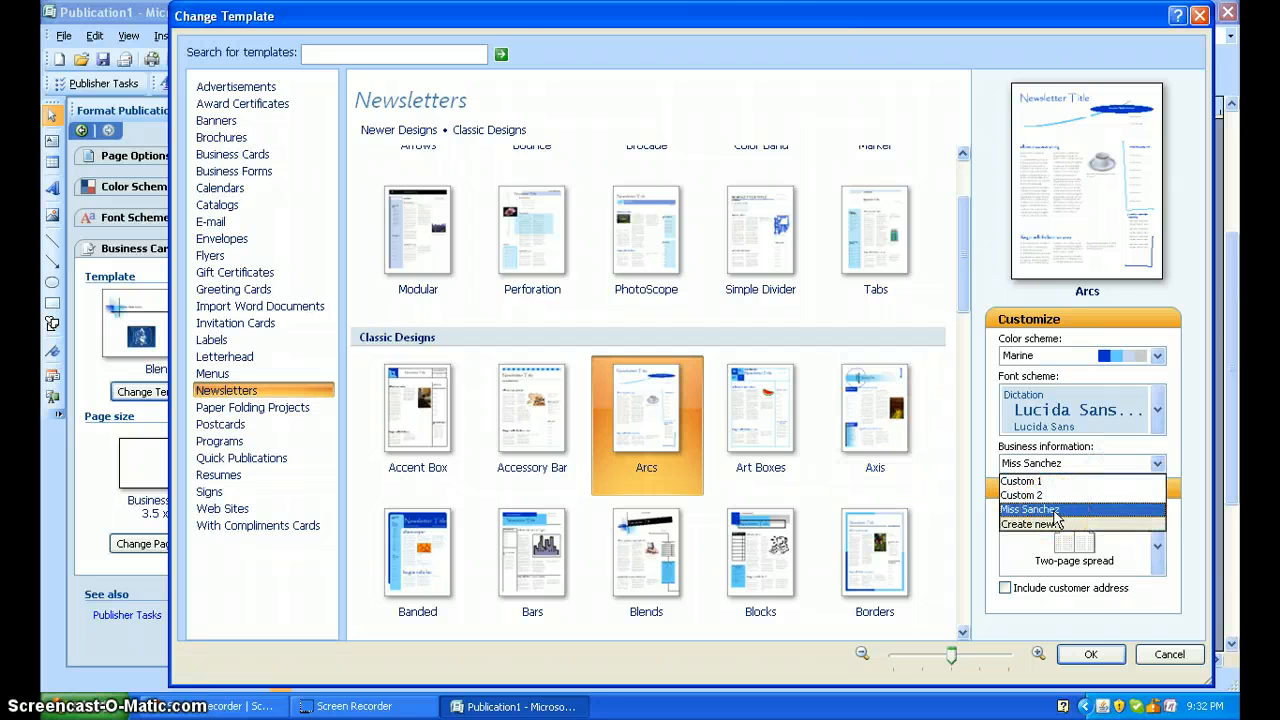
left_click(1052, 510)
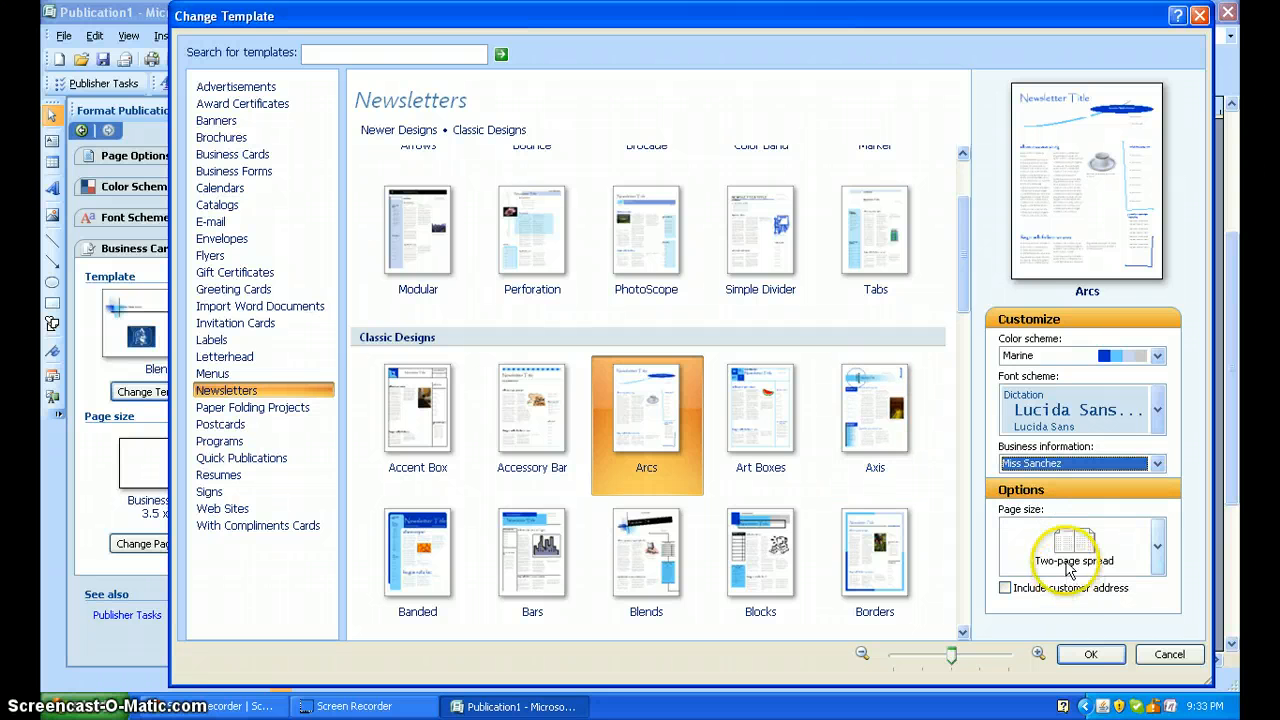
- Set the page size to Two-page spread, after trying One-page spread, and create a new publication using the existing text and graphics
left_click(1157, 545)
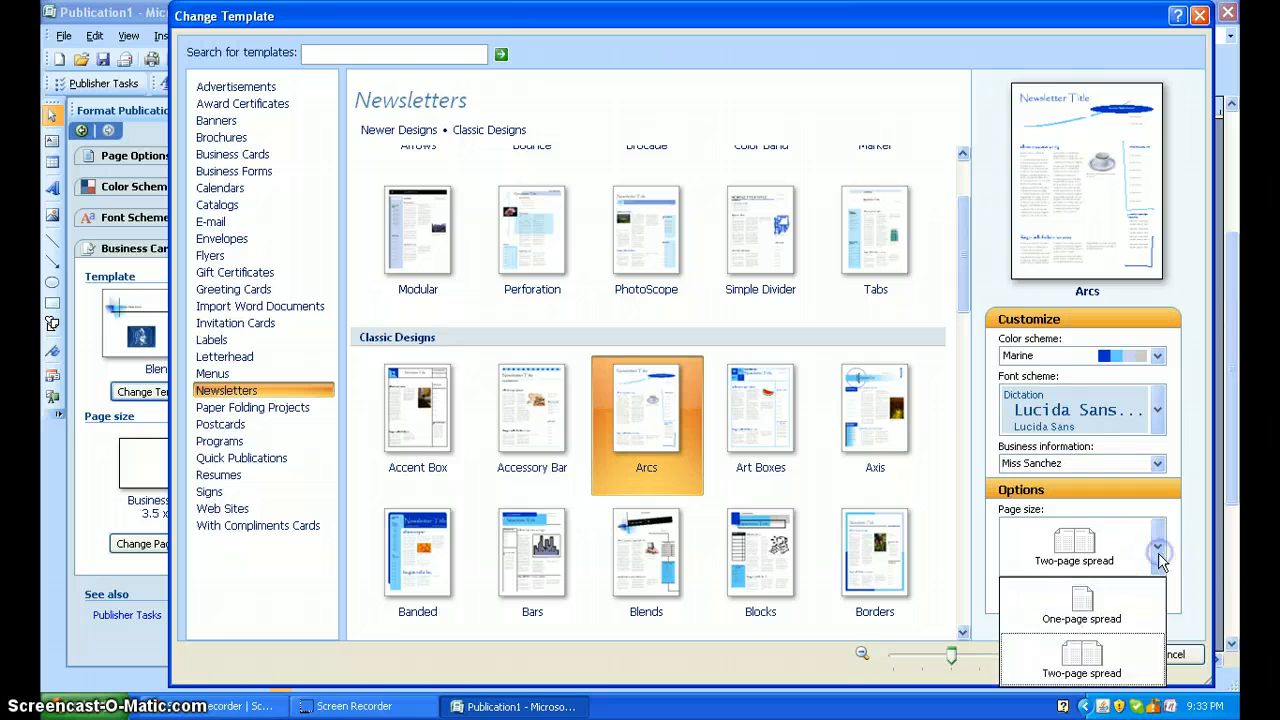
left_click(1120, 610)
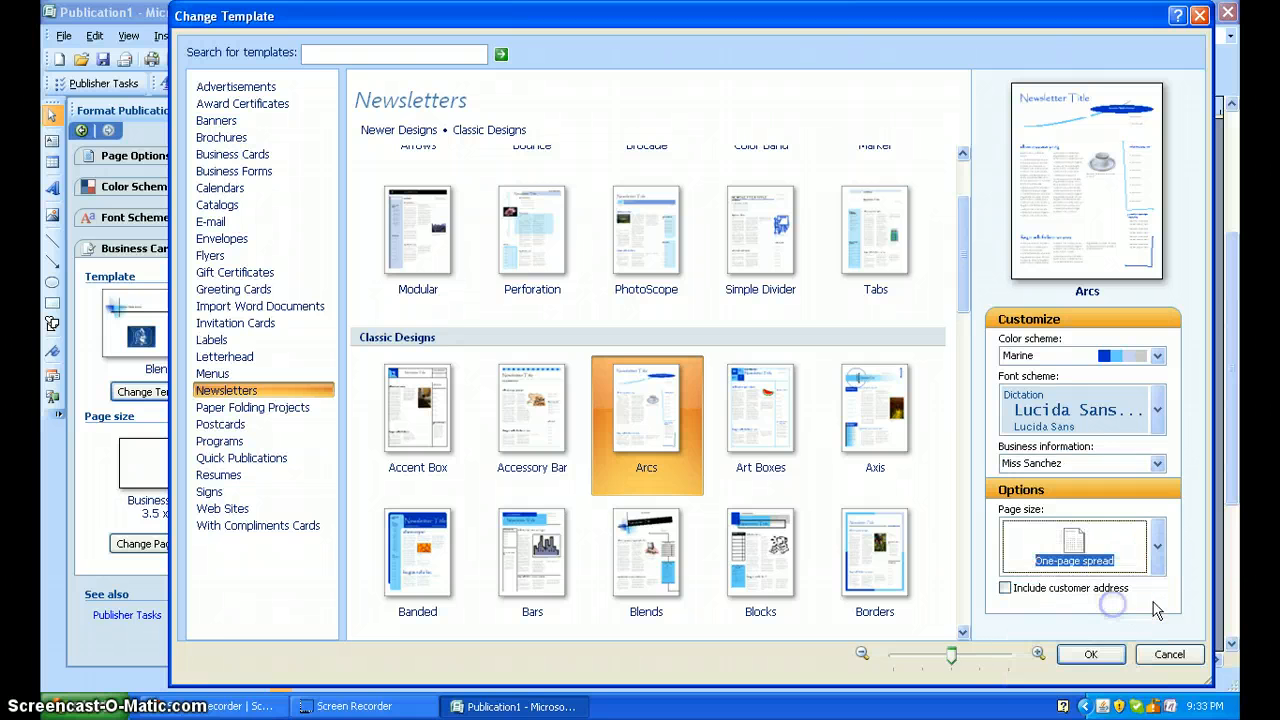
left_click(1157, 545)
left_click(1097, 666)
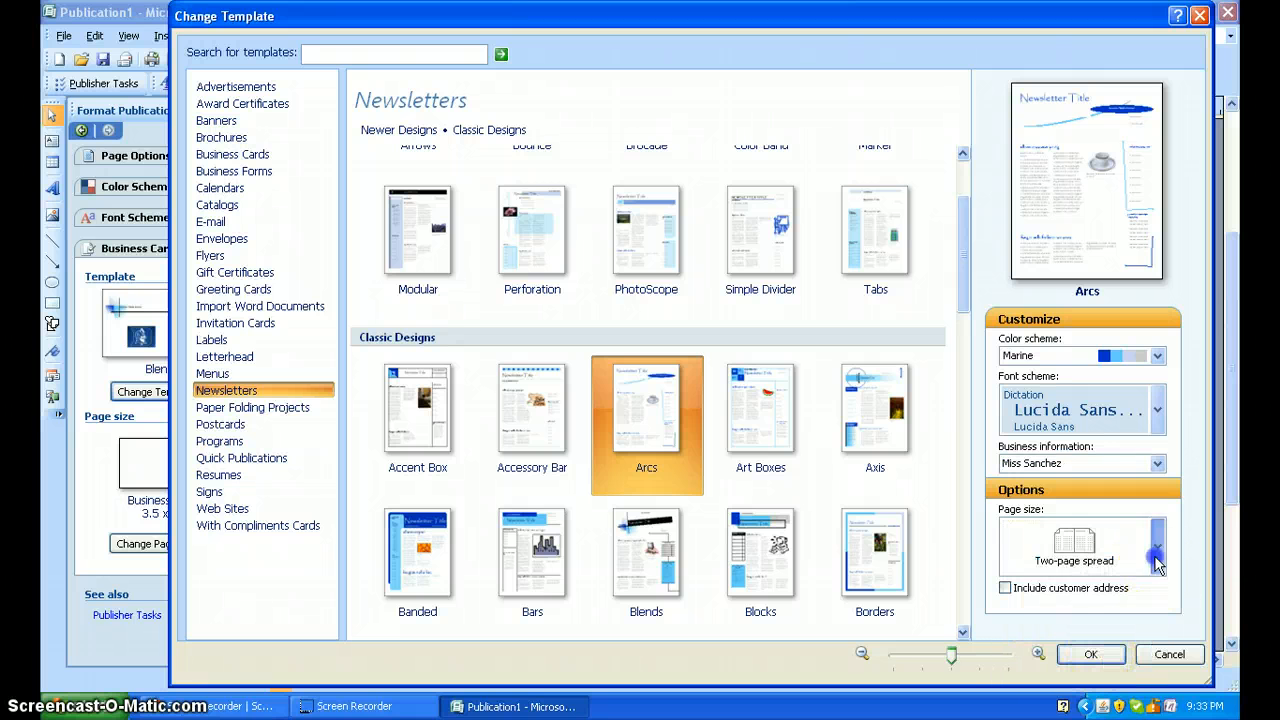
left_click(1157, 545)
left_click(1097, 662)
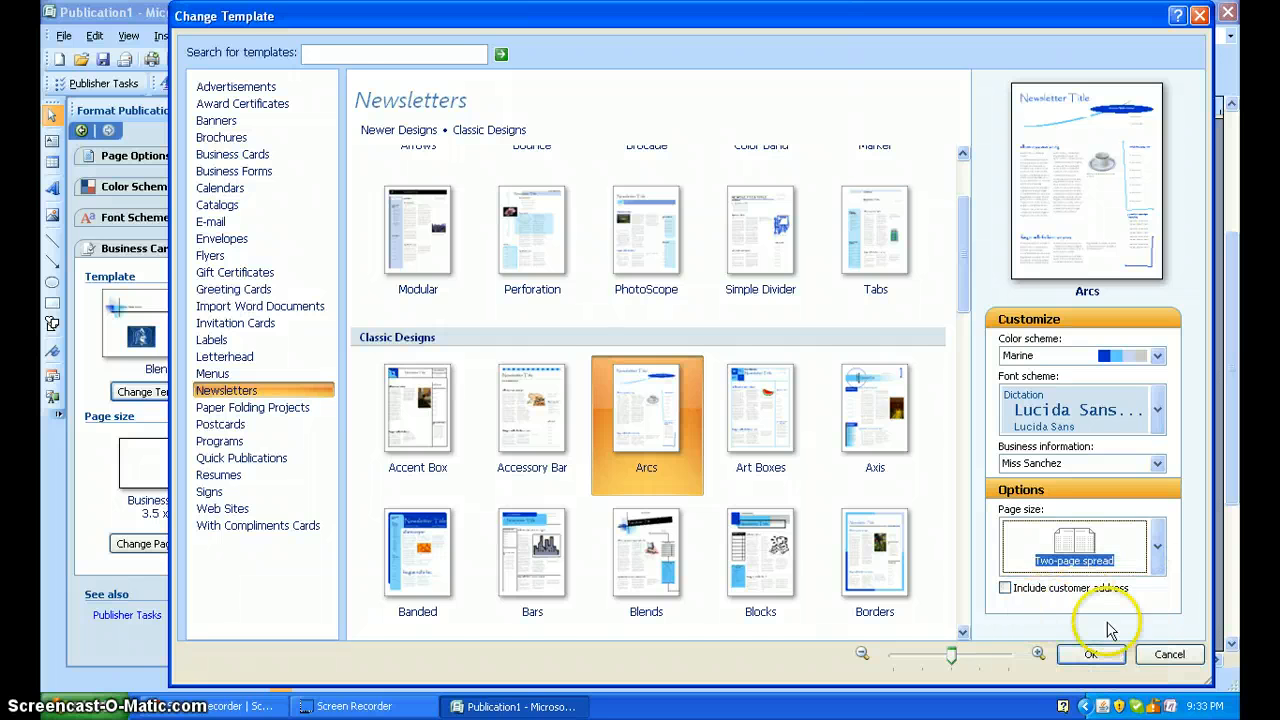
left_click(1093, 655)
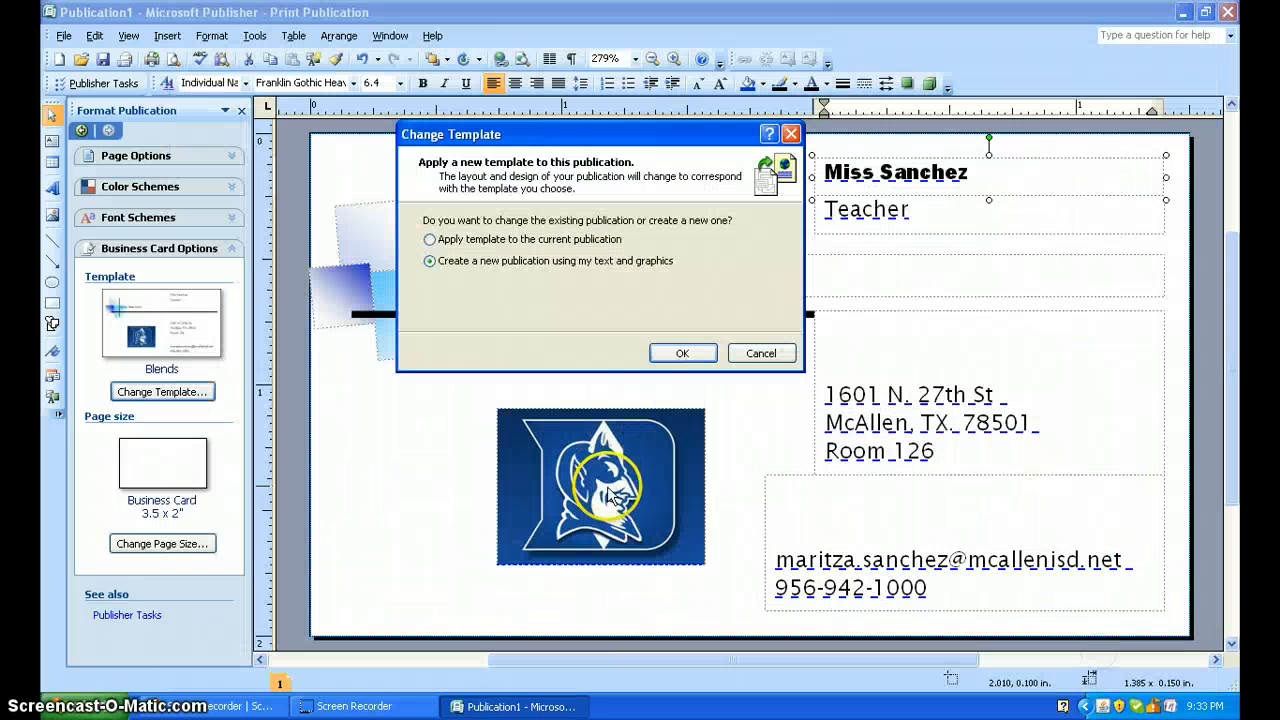
left_click(684, 354)
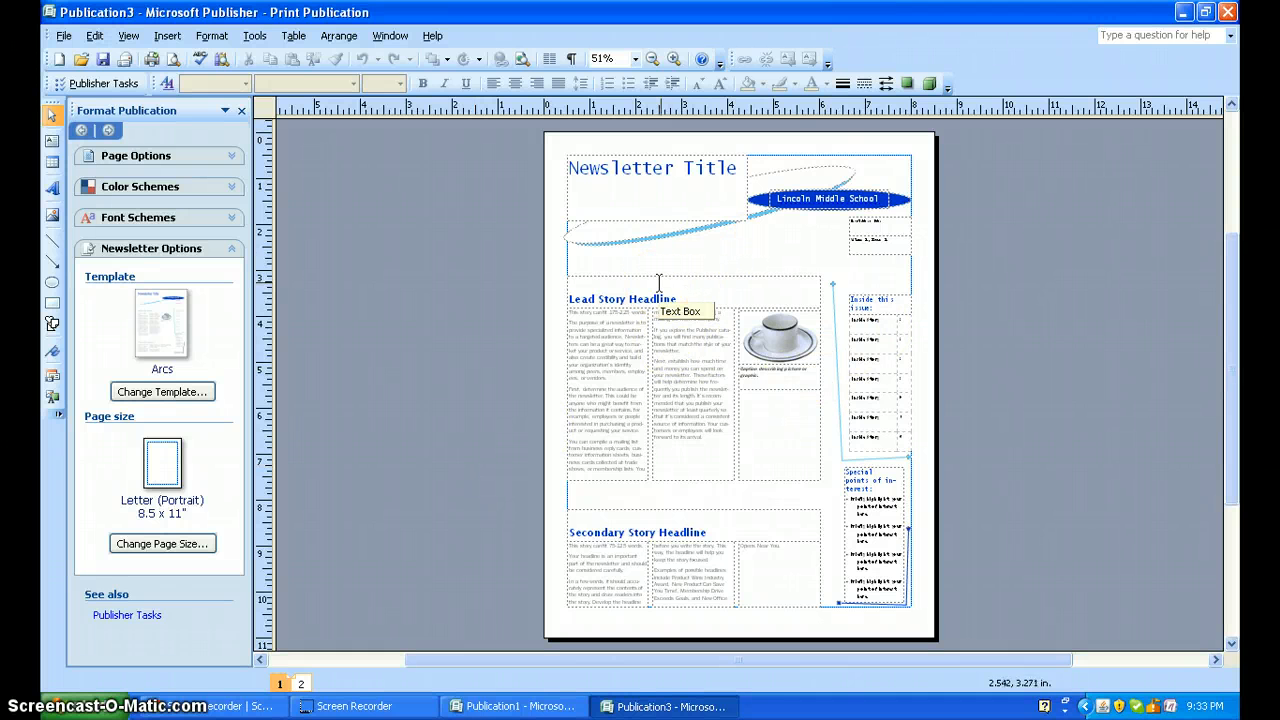
- Examine the newsletter's first page, including the school name banner, the story areas and the special points of interest box
left_click(832, 205)
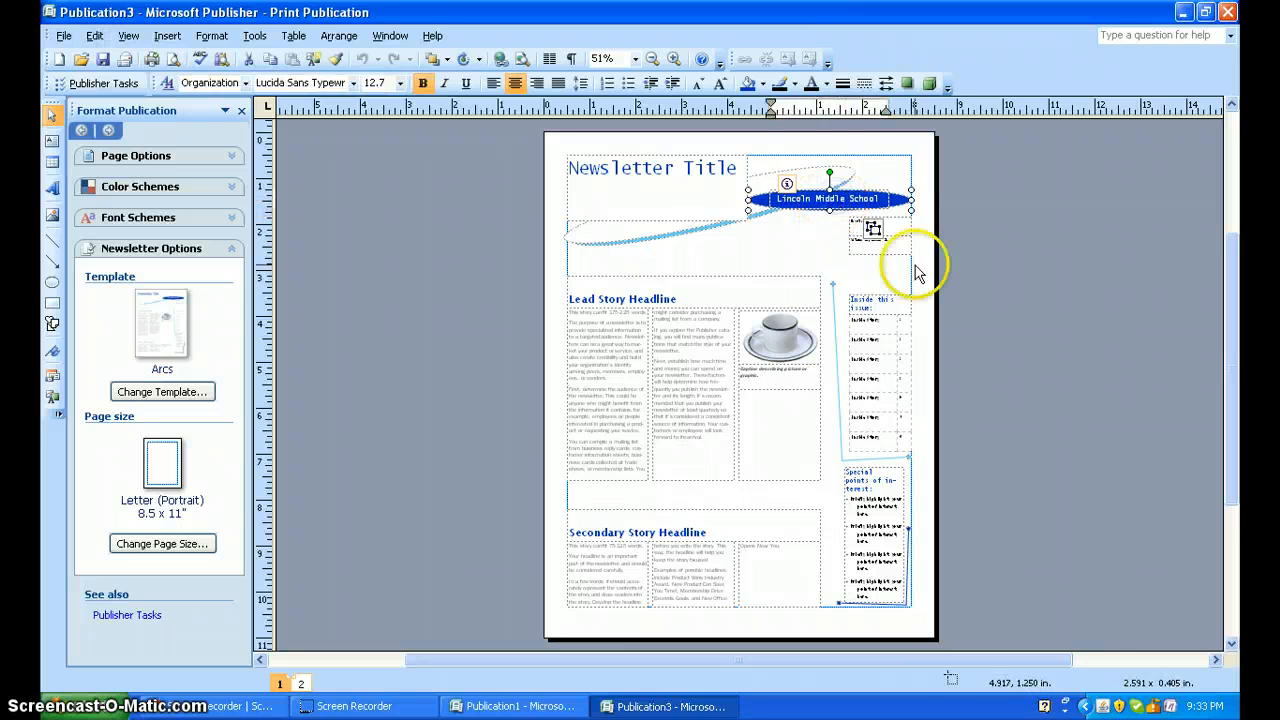
left_click(948, 268)
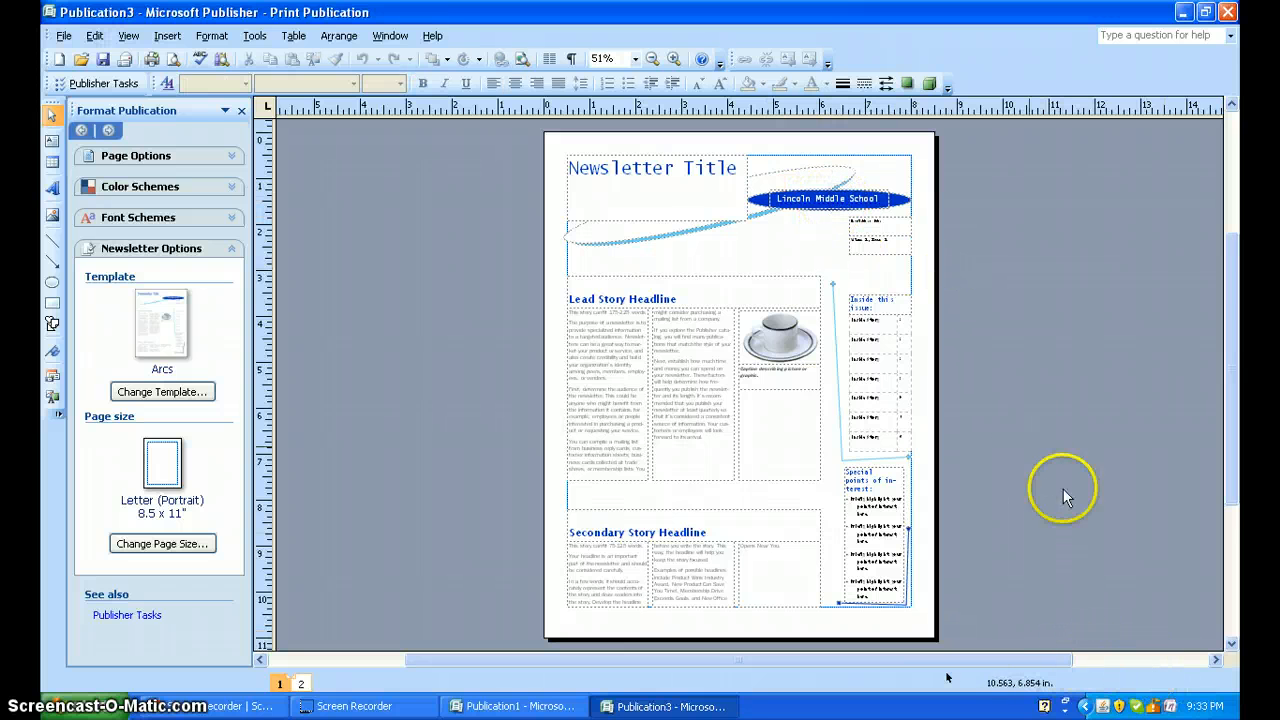
left_click(886, 482)
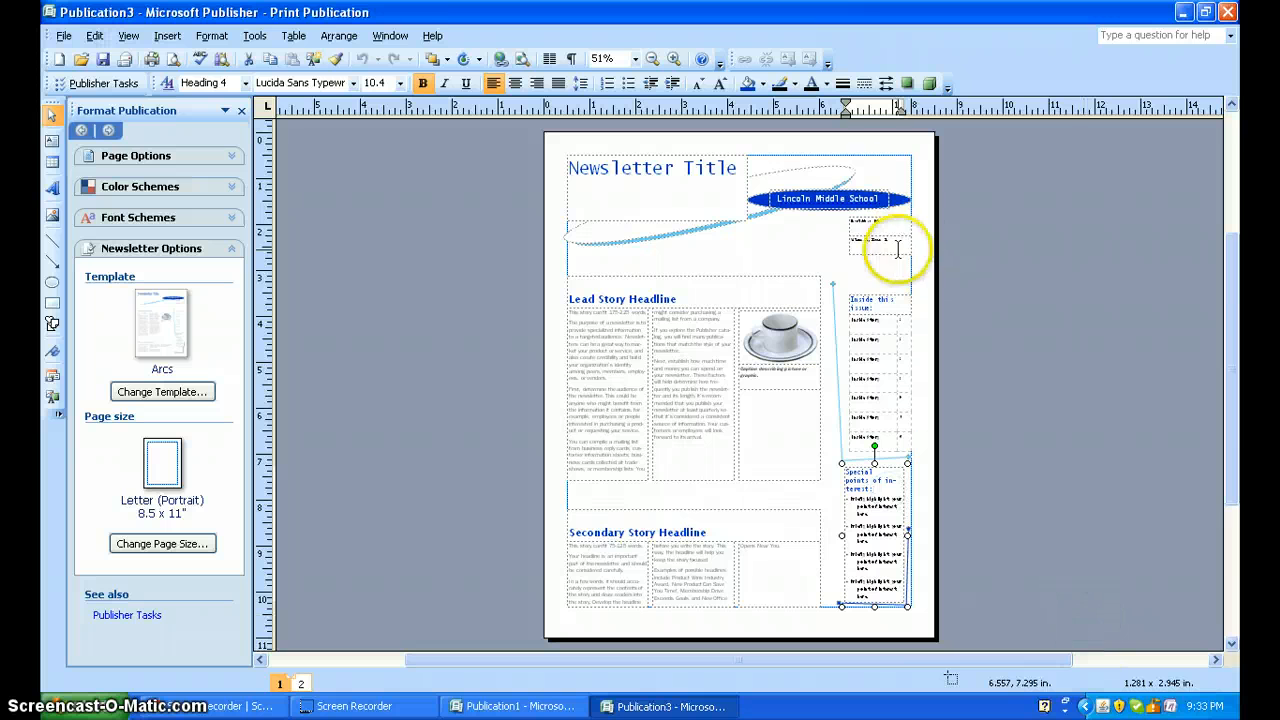
left_click(675, 60)
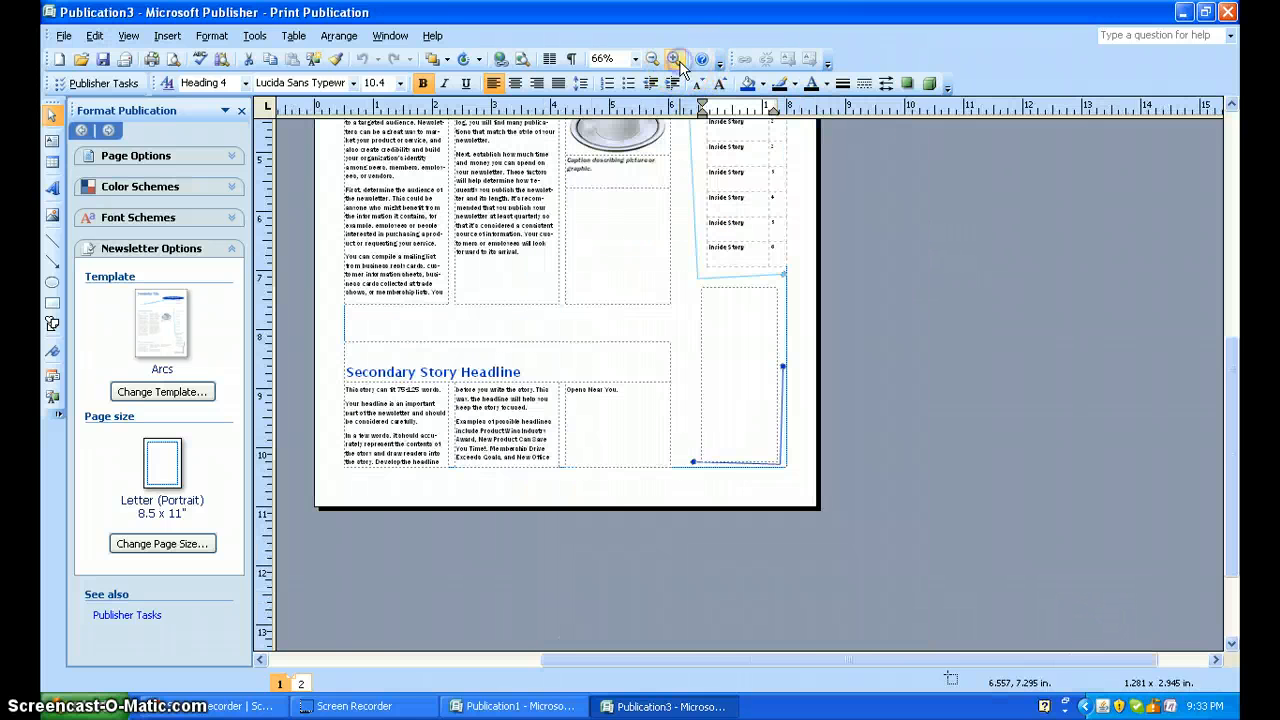
left_click(675, 60)
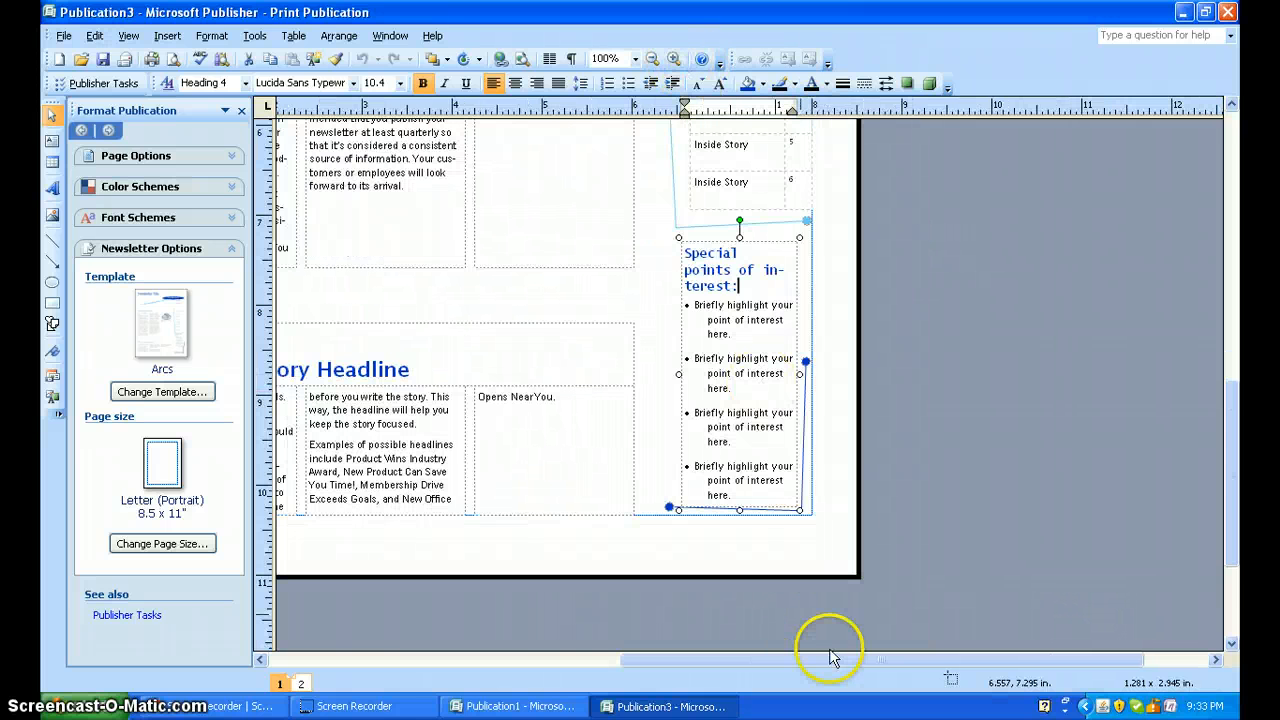
left_click_drag(829, 657, 737, 651)
scroll(868, 598, "up", 10)
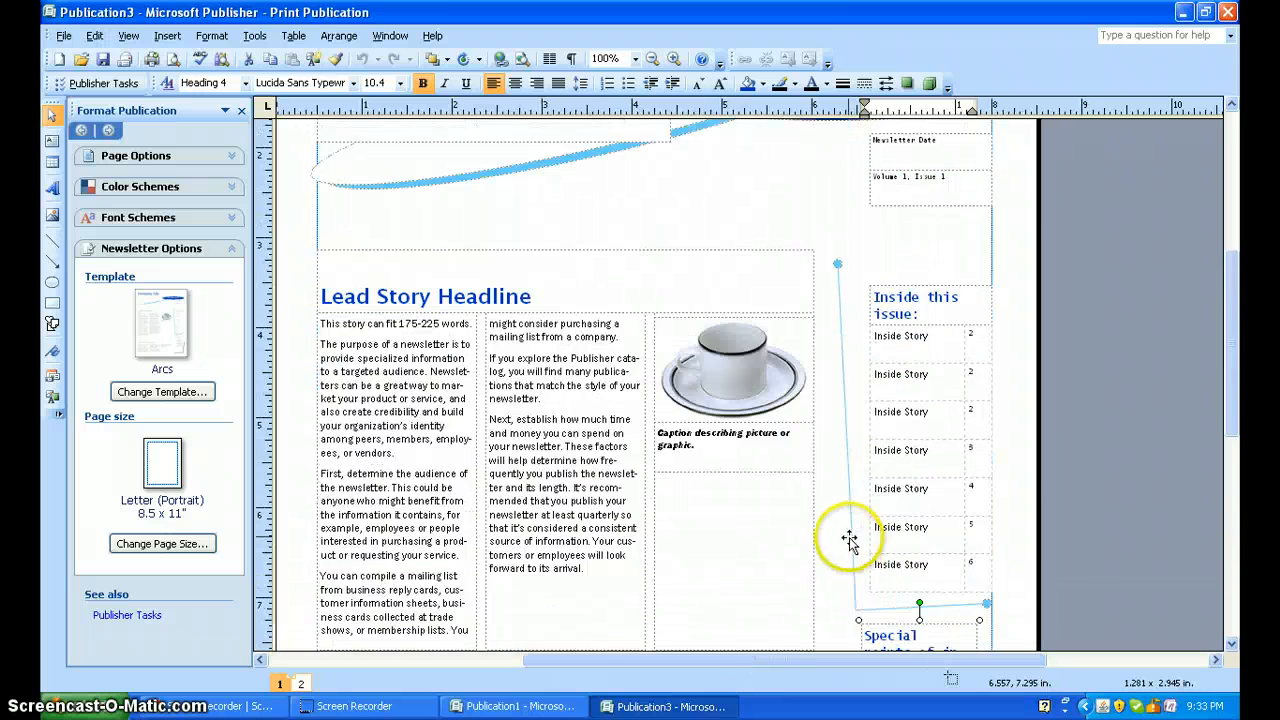
left_click(675, 60)
left_click(651, 60)
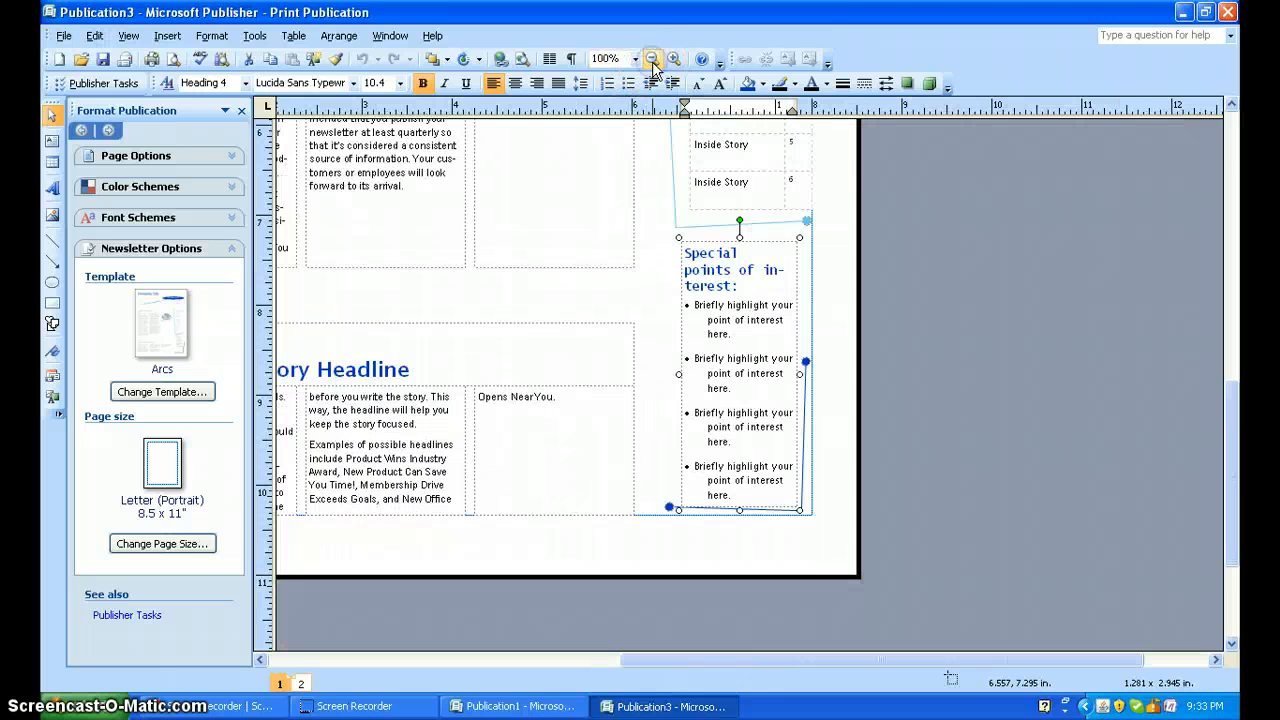
left_click(651, 60)
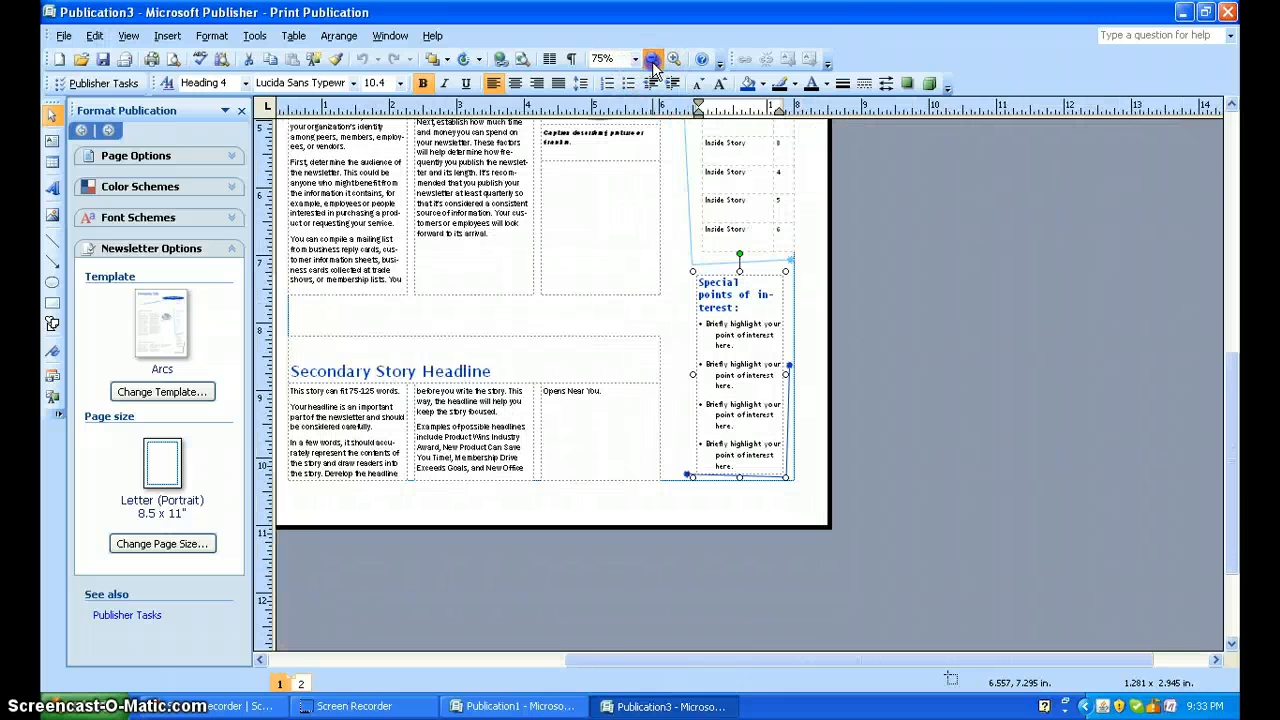
left_click(652, 61)
left_click_drag(1236, 529, 1224, 485)
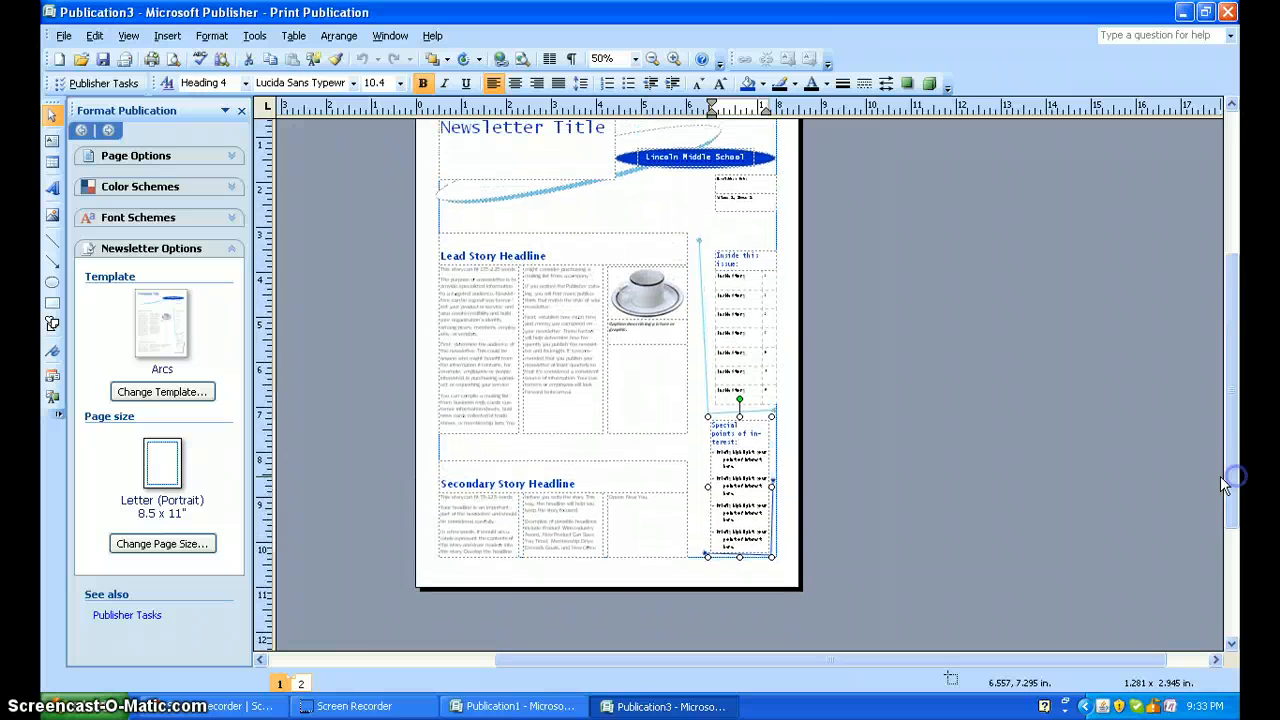
- Examine the newsletter's second page for the logo, school name, contact details and motto carried over from the business information
left_click(301, 684)
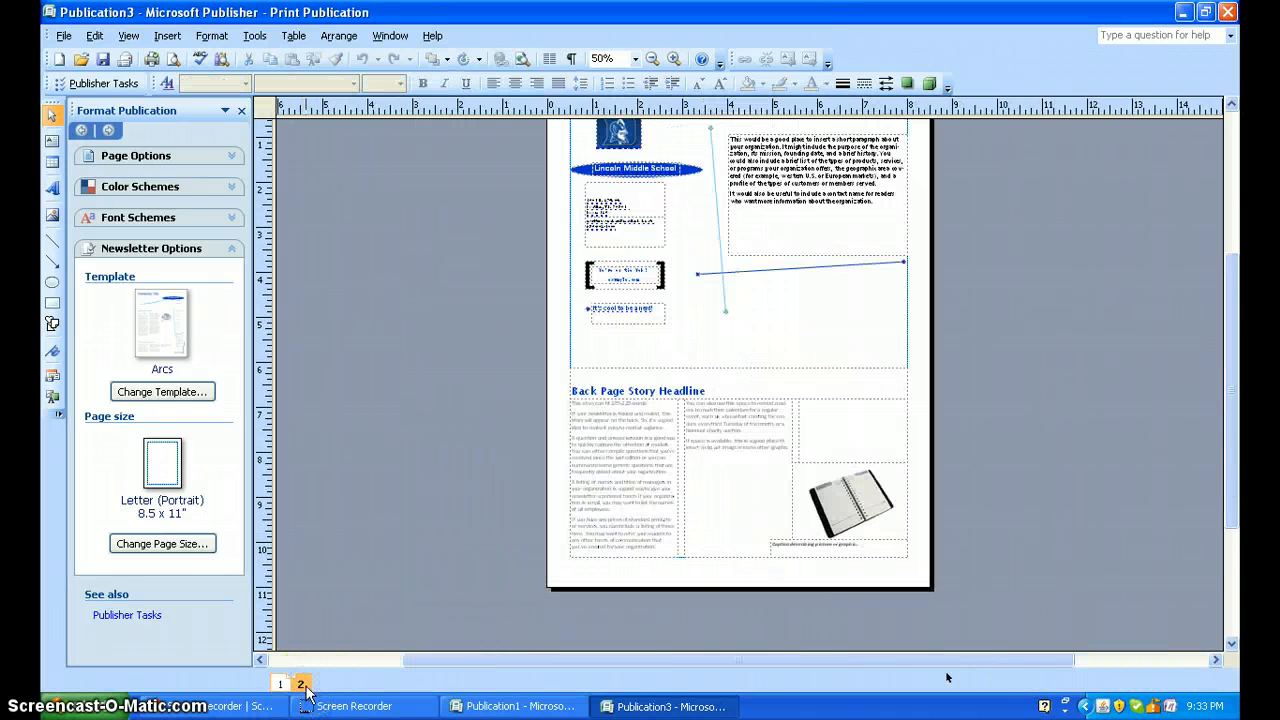
scroll(555, 305, "up", 3)
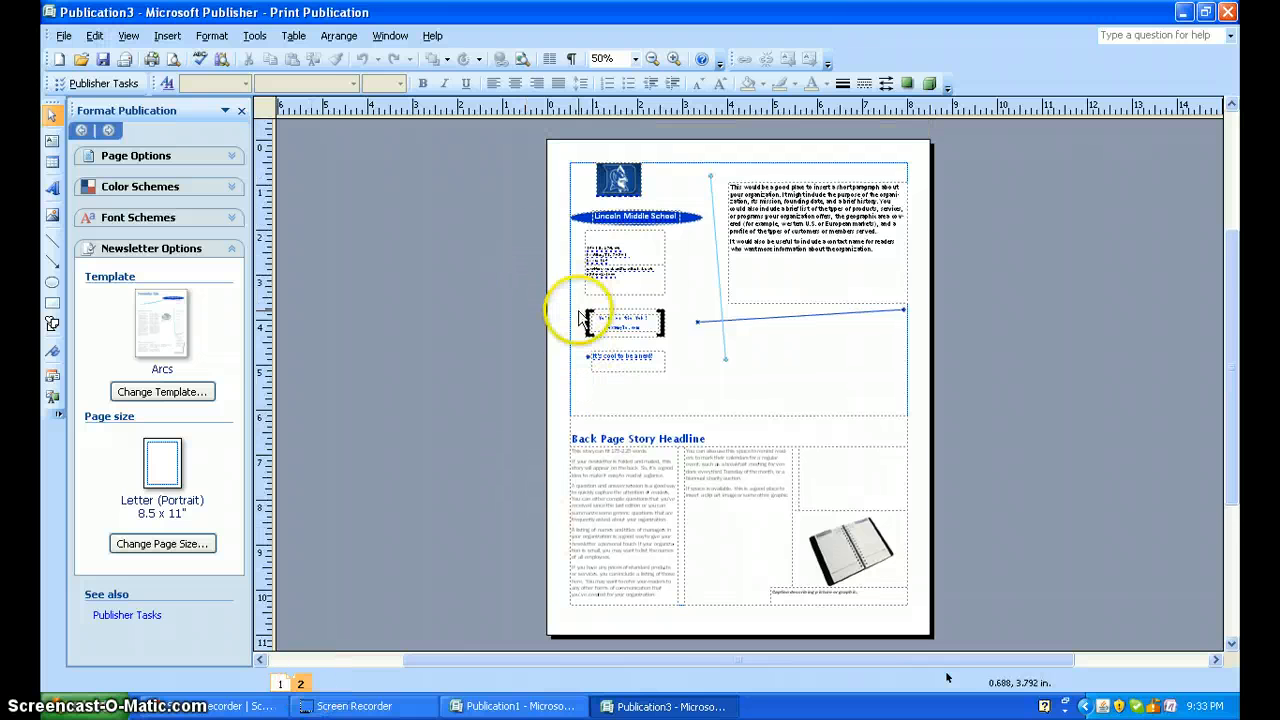
left_click(673, 60)
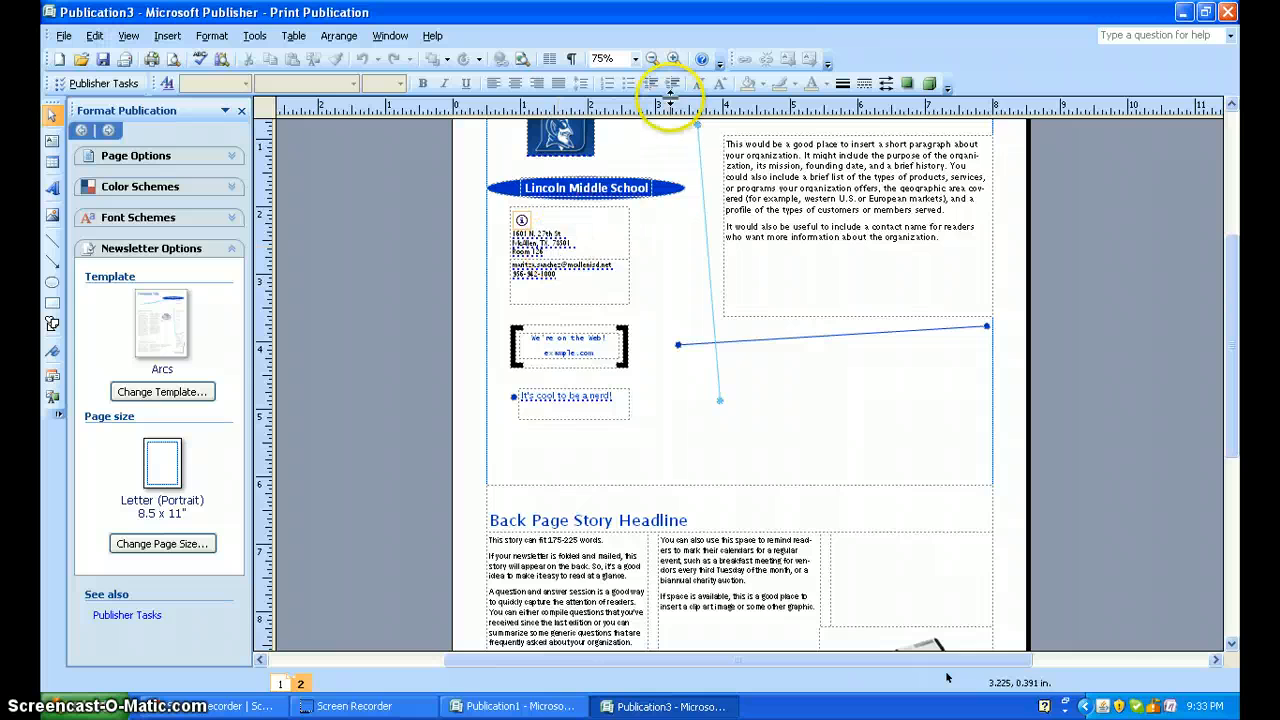
left_click(673, 60)
left_click(673, 60)
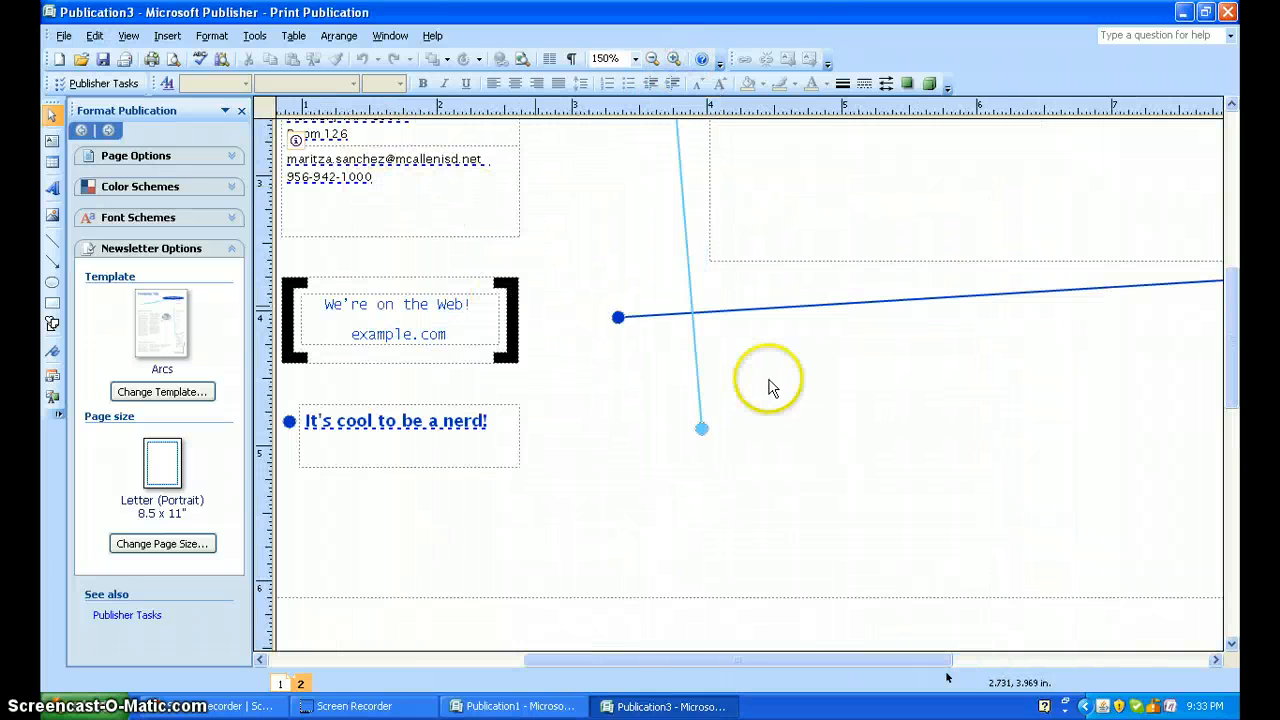
scroll(763, 400, "up", 3)
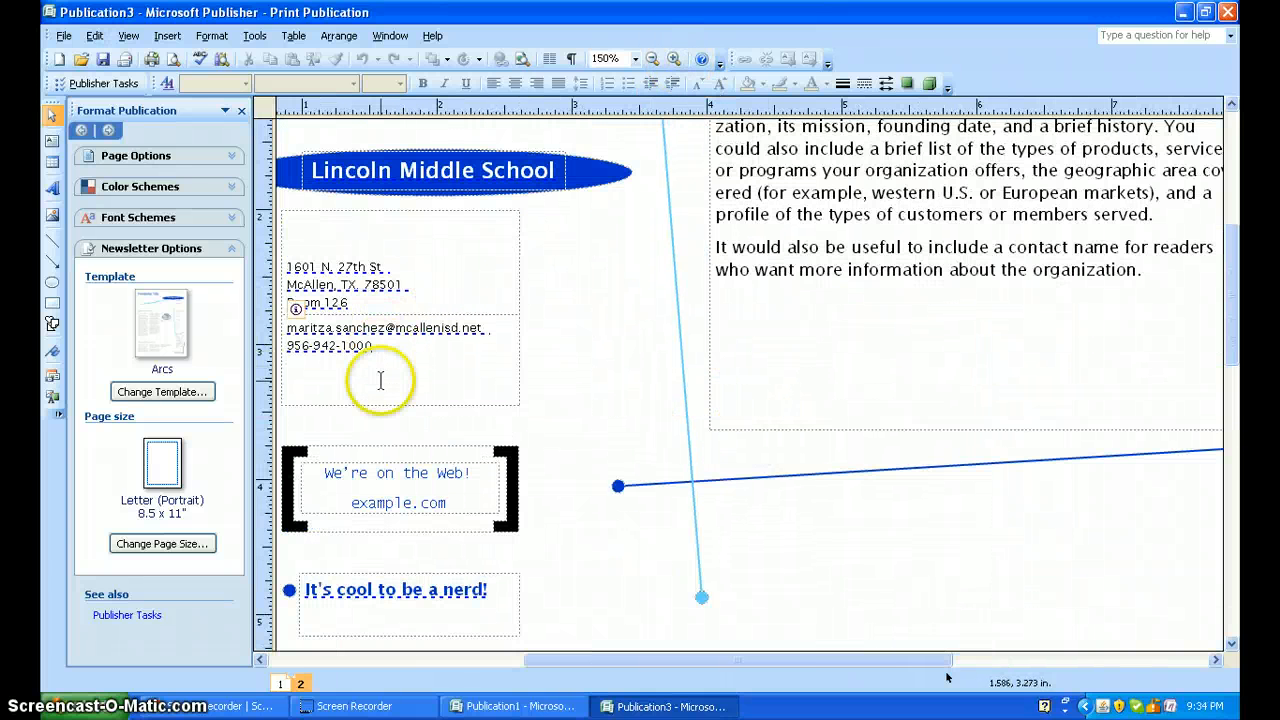
scroll(400, 468, "down", 1)
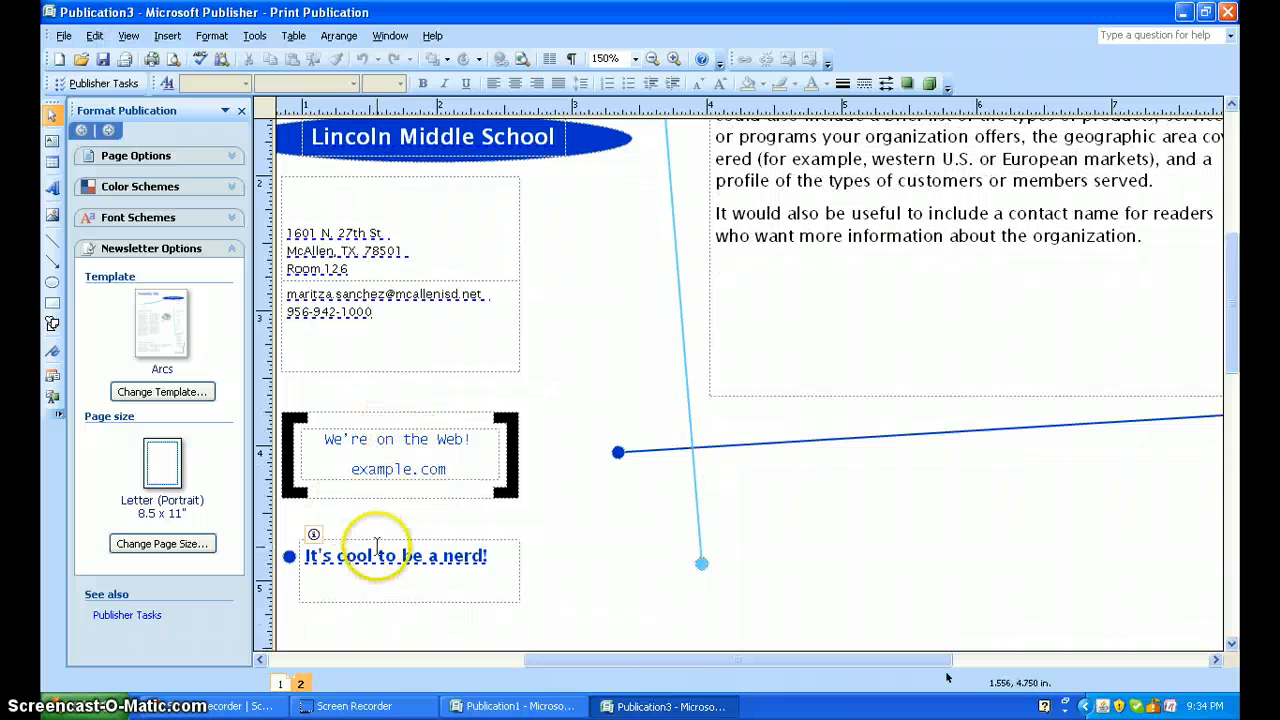
left_click(280, 683)
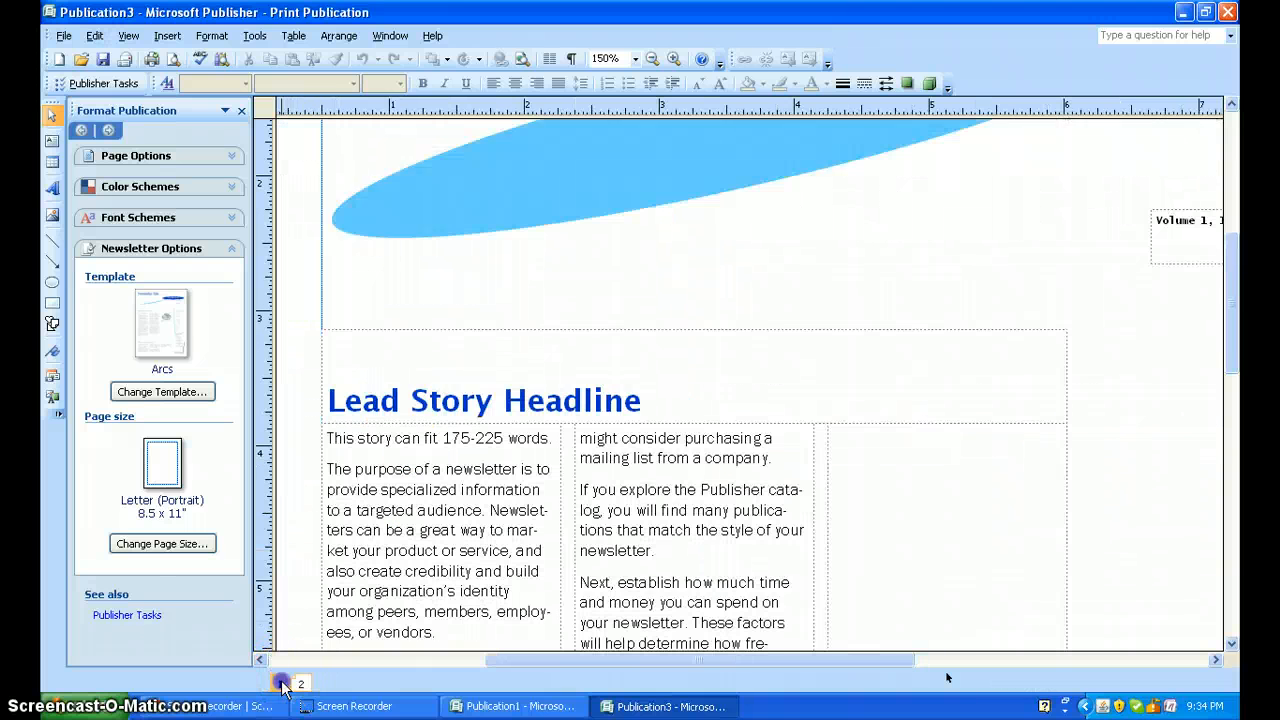
left_click(300, 683)
left_click(652, 58)
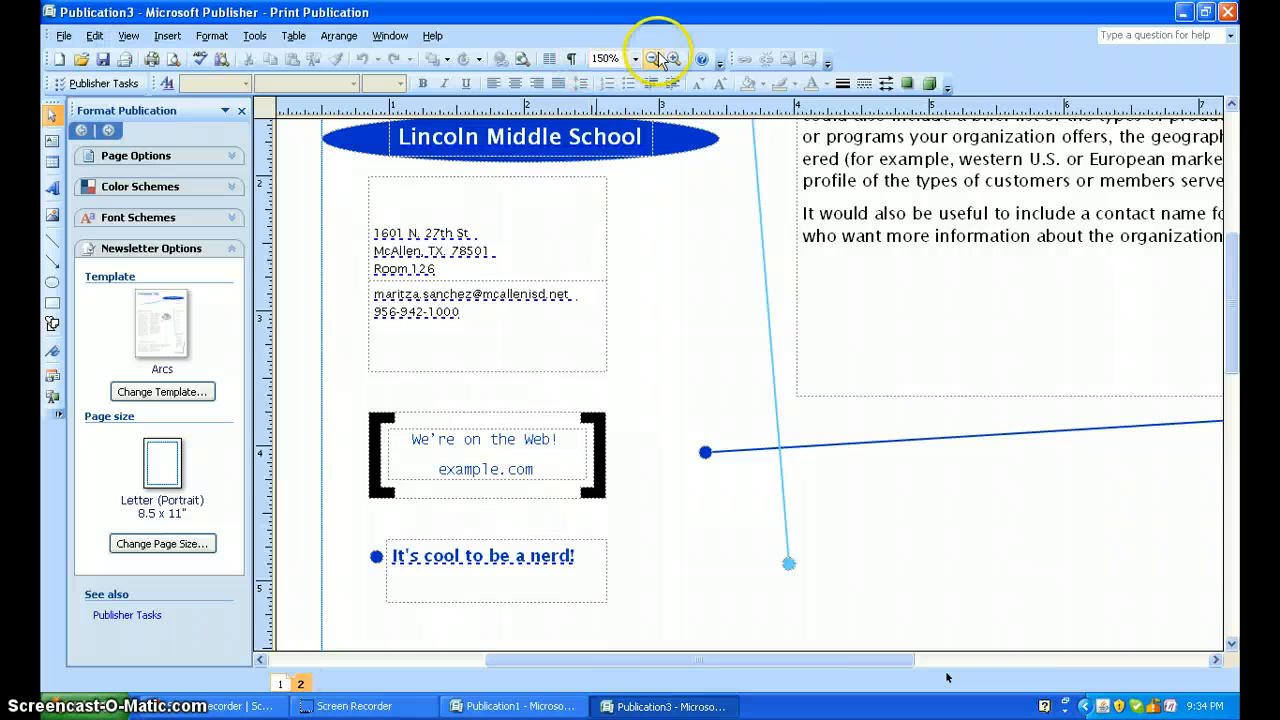
left_click(652, 58)
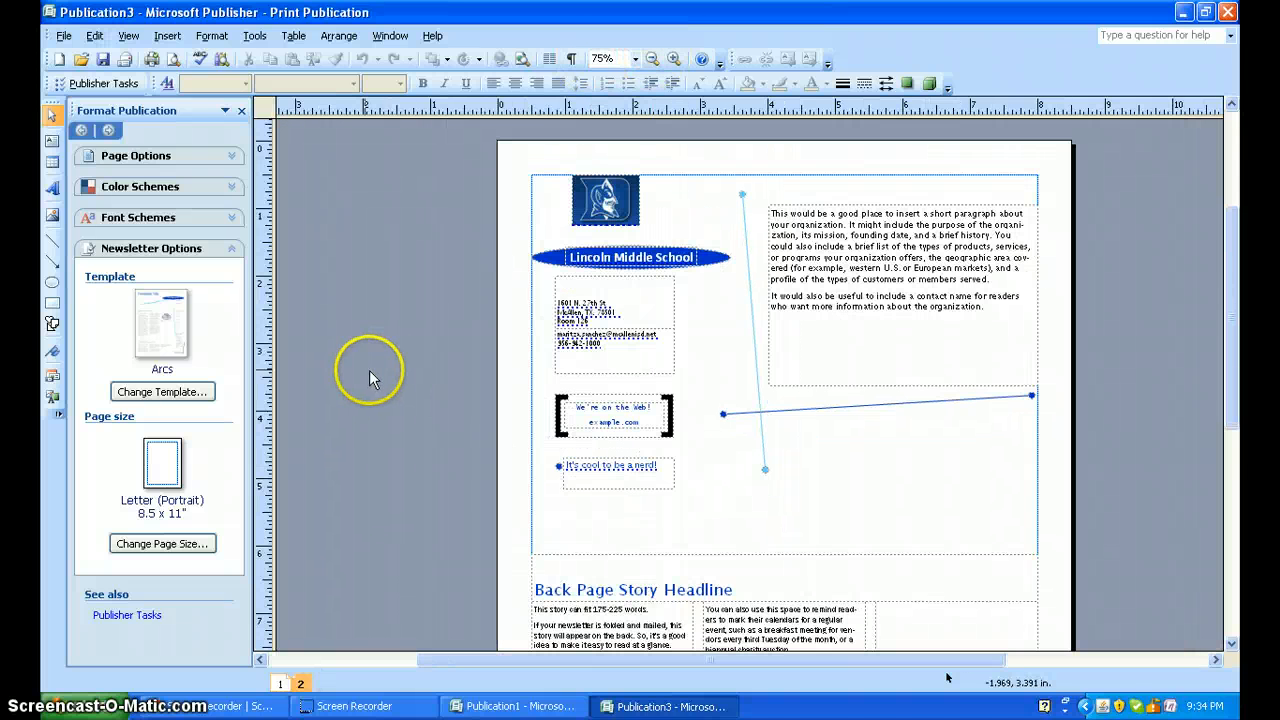
- On page 1, replace the newsletter title with "Scottie Scoop" and the lead story headline with "Students Learn to use Publsiher"
left_click(280, 683)
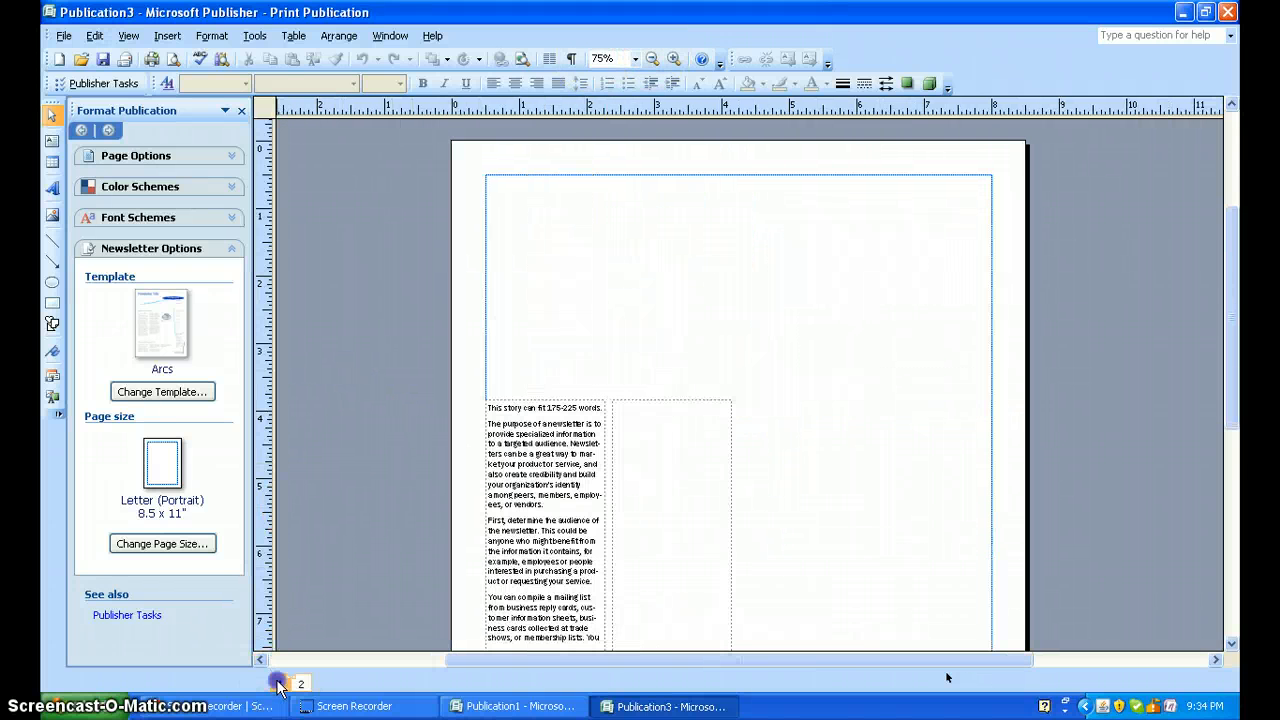
left_click(615, 200)
type("Scottie Scoop")
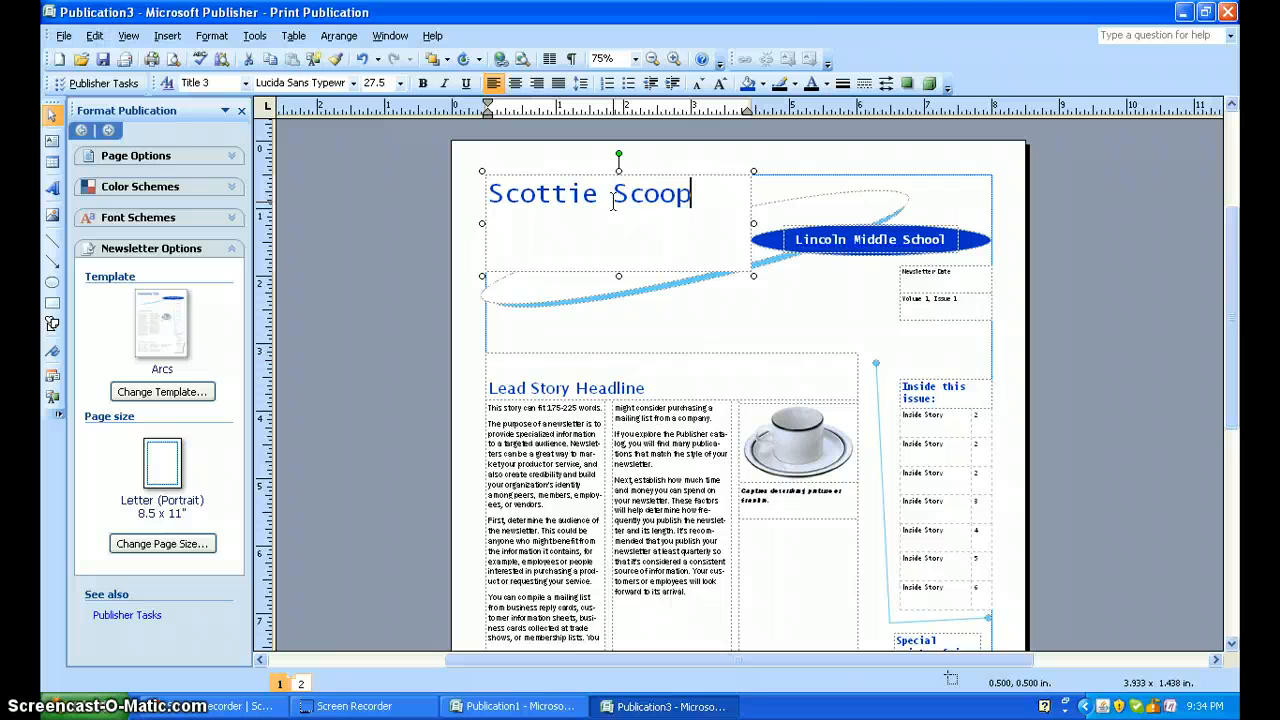
left_click(965, 283)
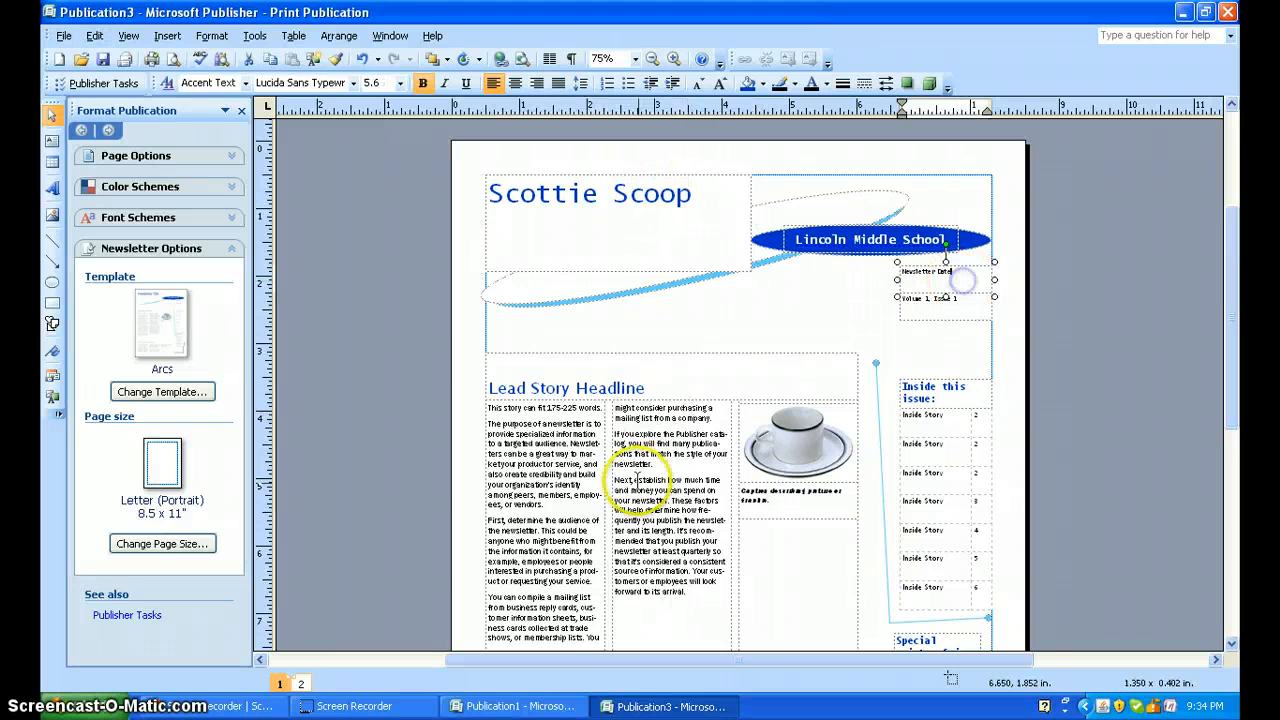
left_click(617, 378)
type("Students Learn to use Publsiher")
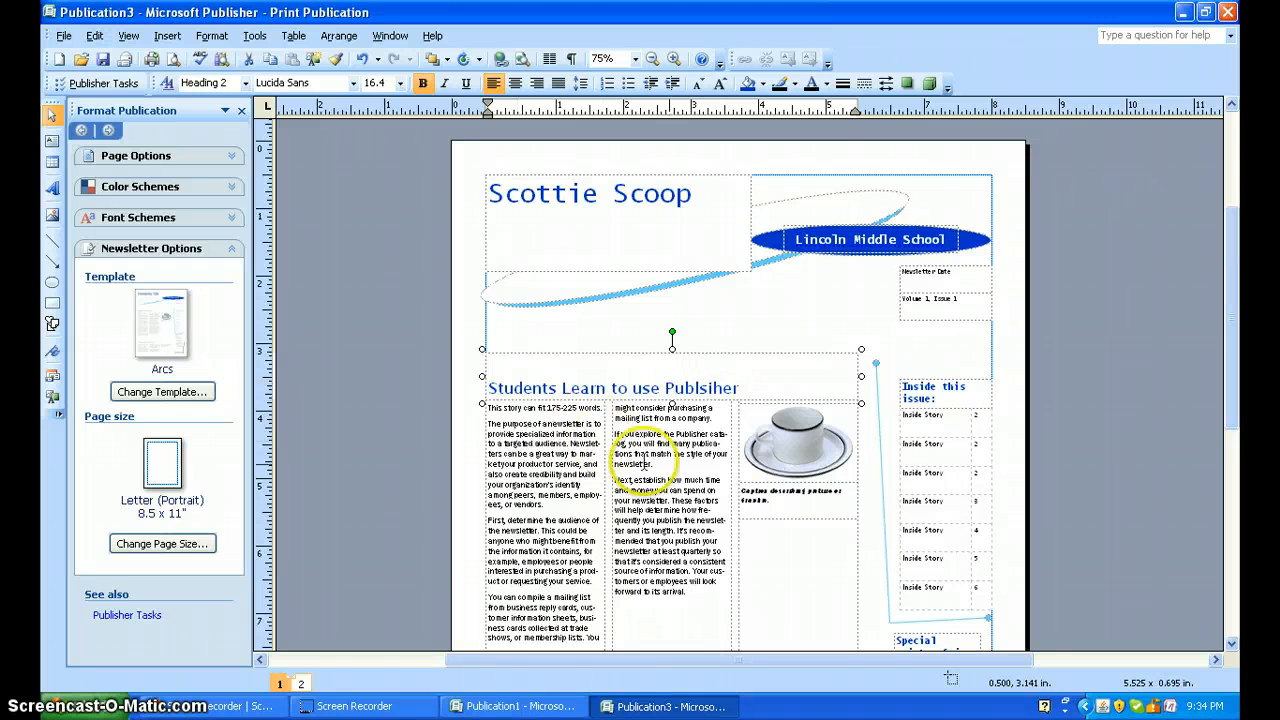
- Delete all placeholder text from the linked columns of the lead story
left_click(777, 423)
scroll(548, 520, "down", 1)
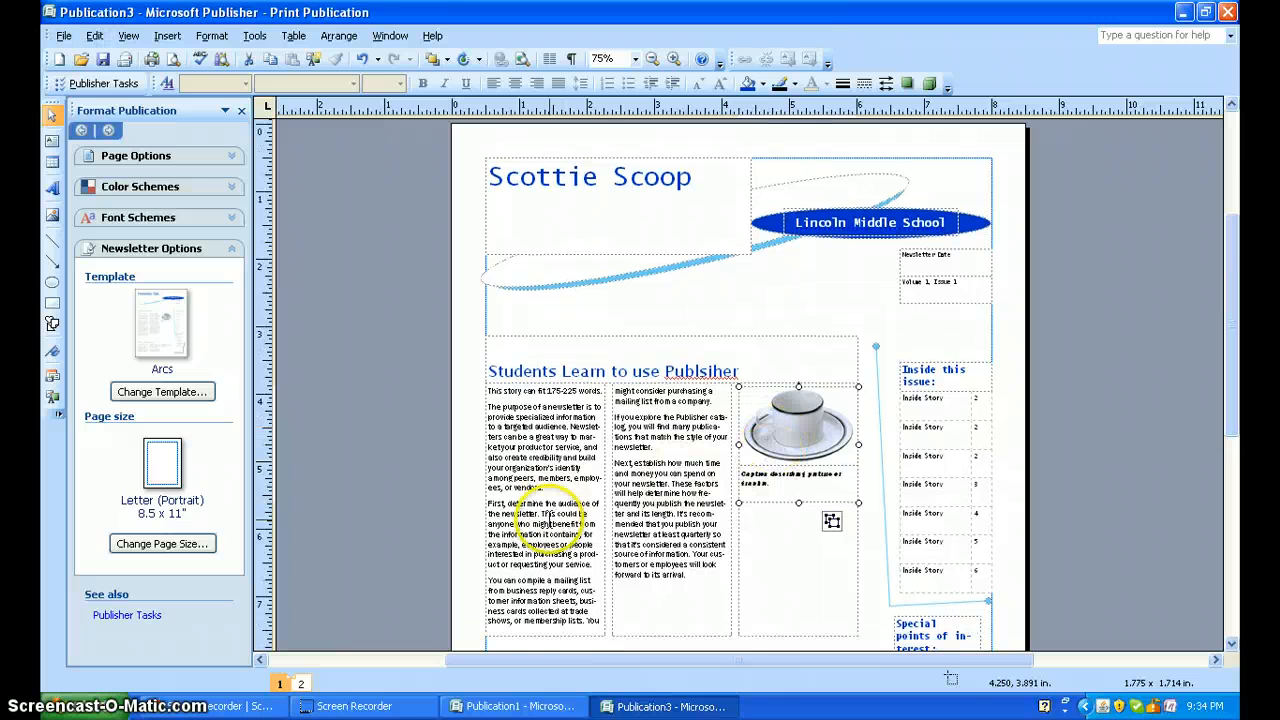
left_click(549, 523)
key("ctrl+a")
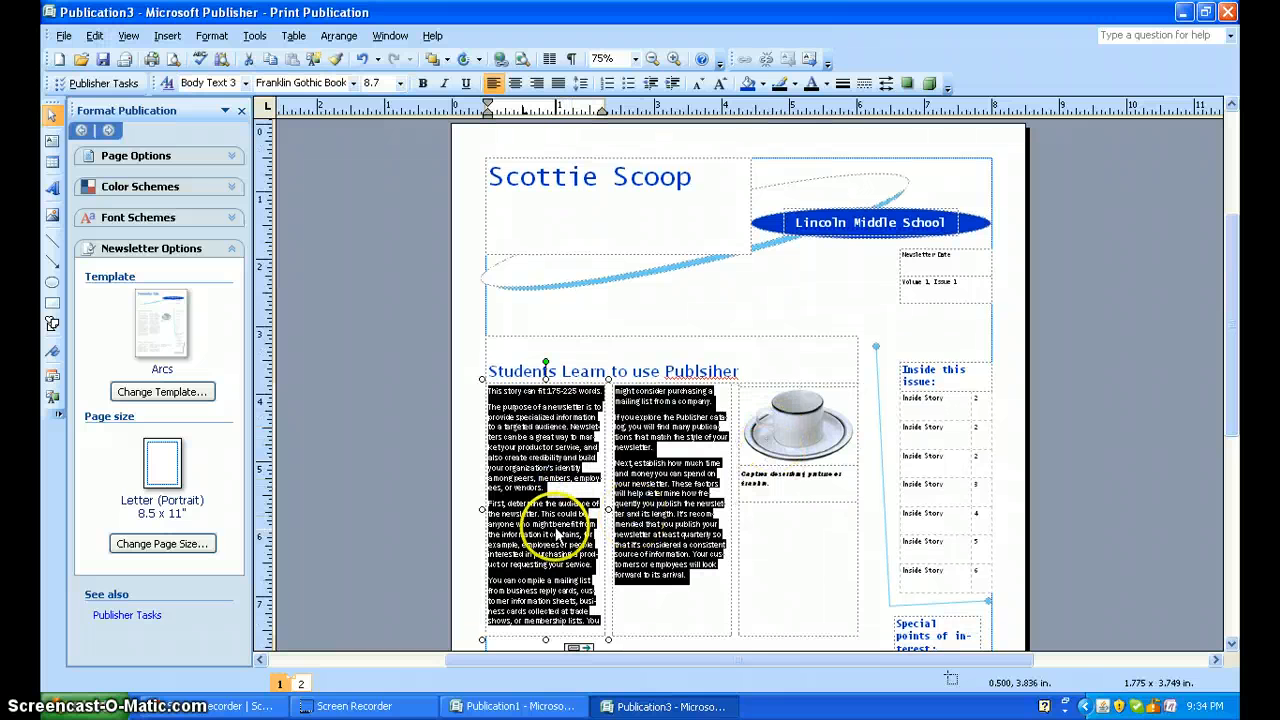
key("Delete")
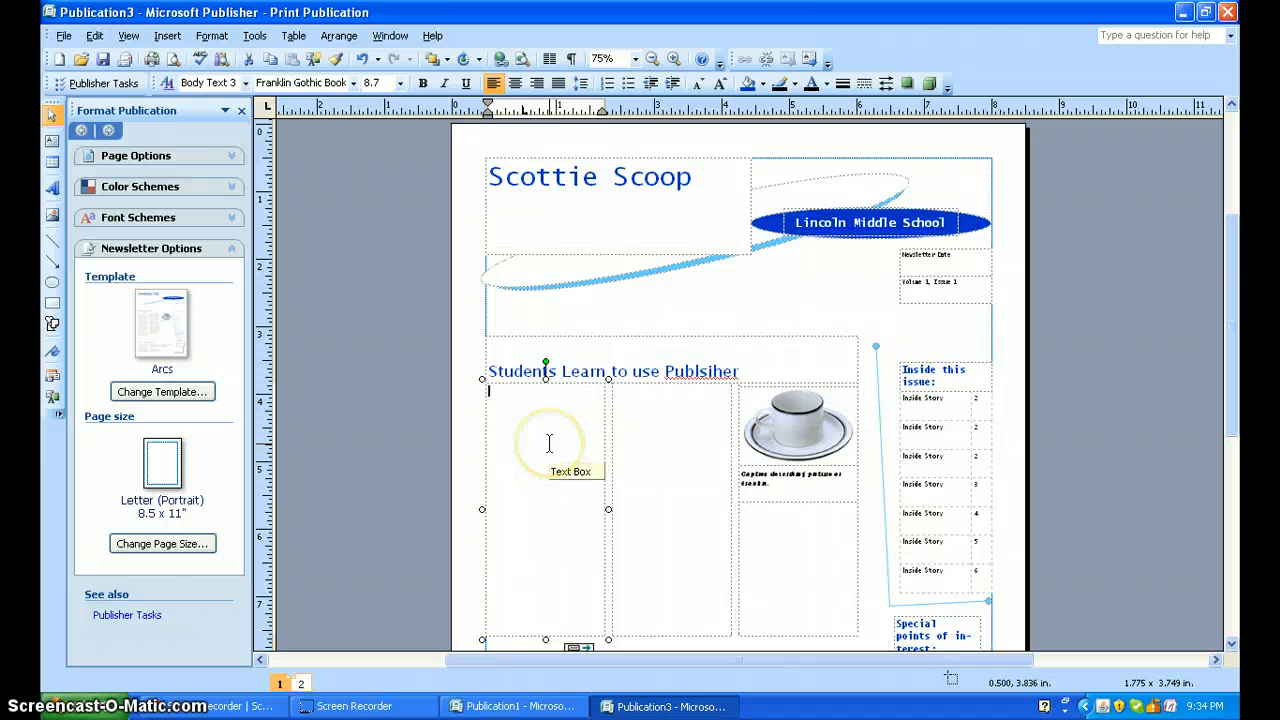
- Begin the lead story's first column with an indented sentence saying the teacher's students learned how to use Publisher today, followed by filler text
key("Tab")
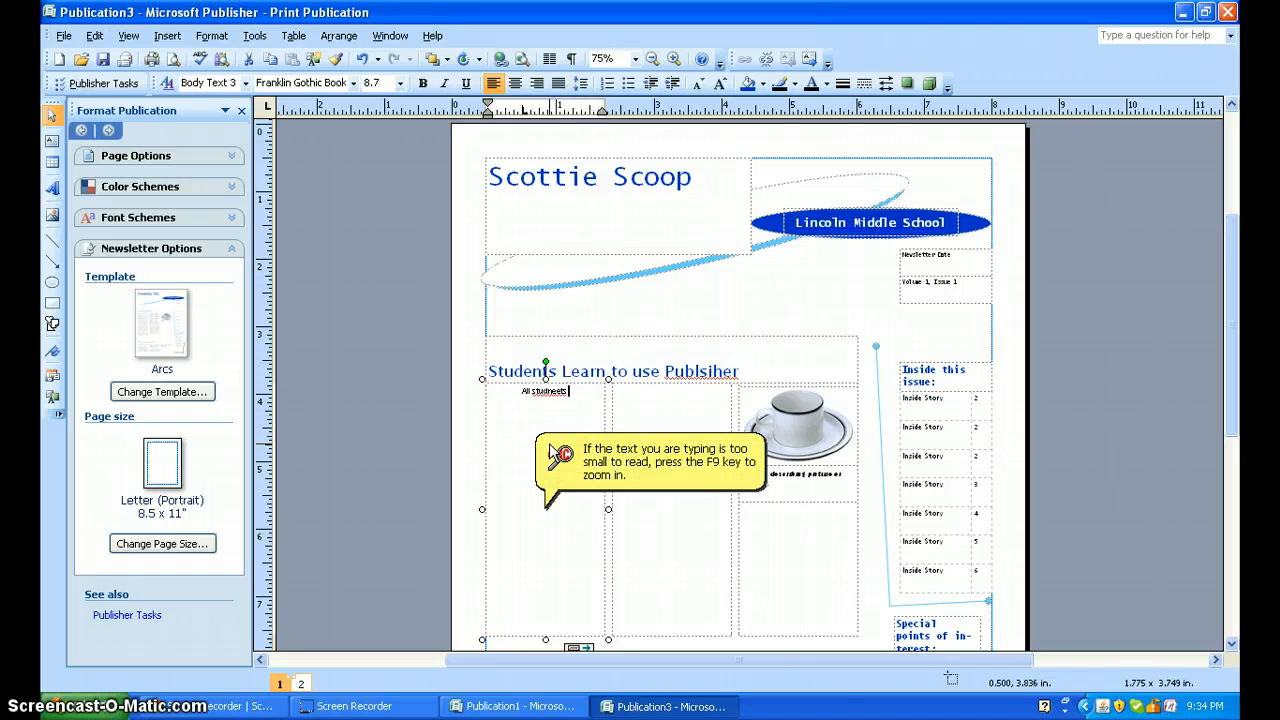
type("All studnee")
key("BackSpace")
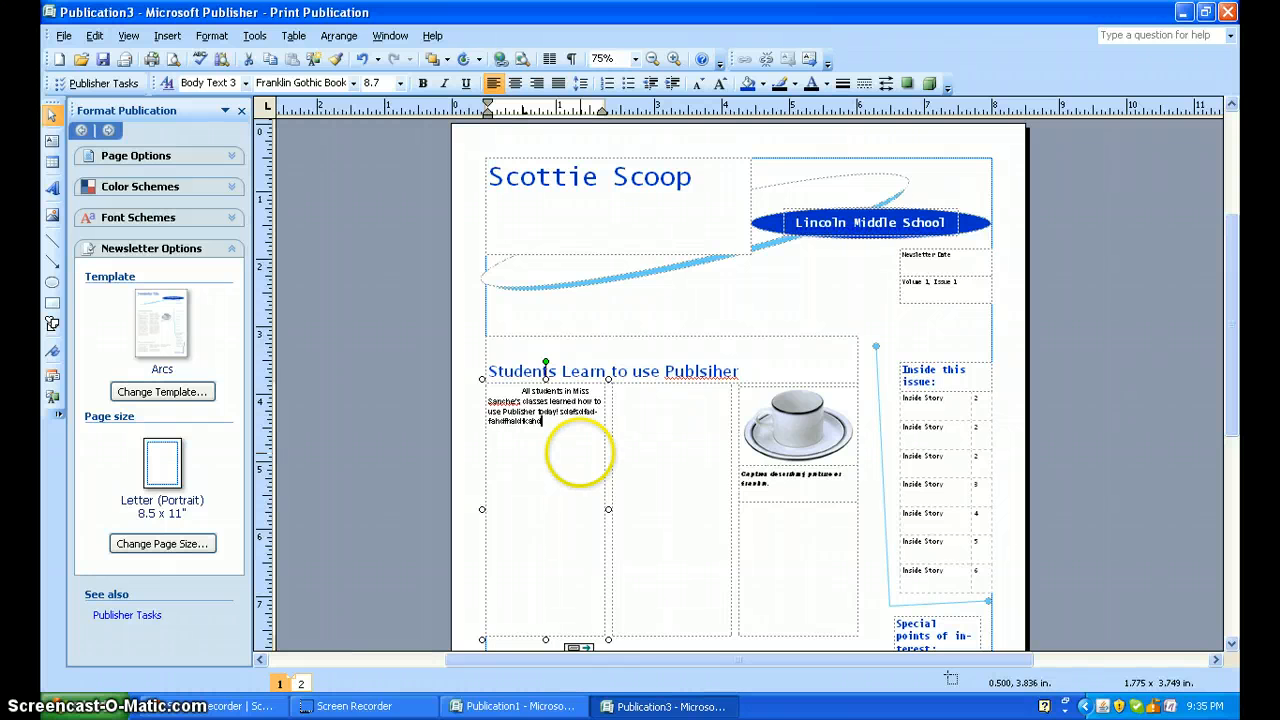
left_click(652, 439)
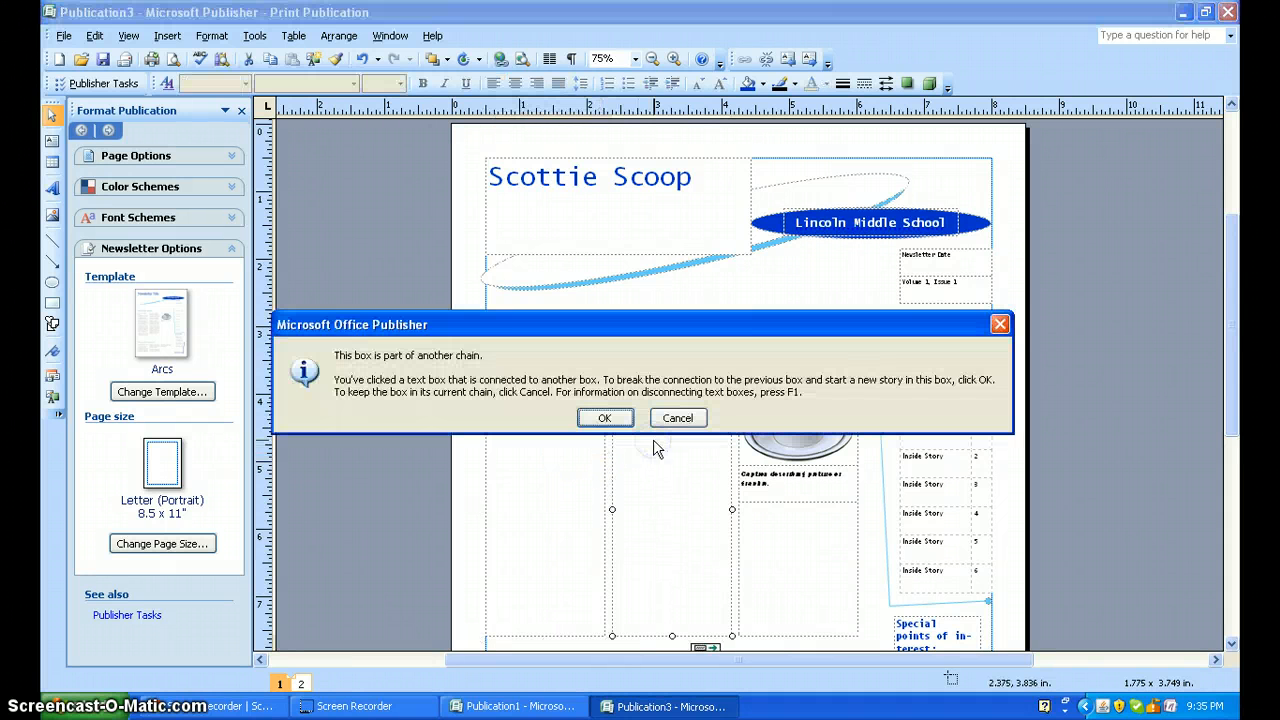
left_click(999, 324)
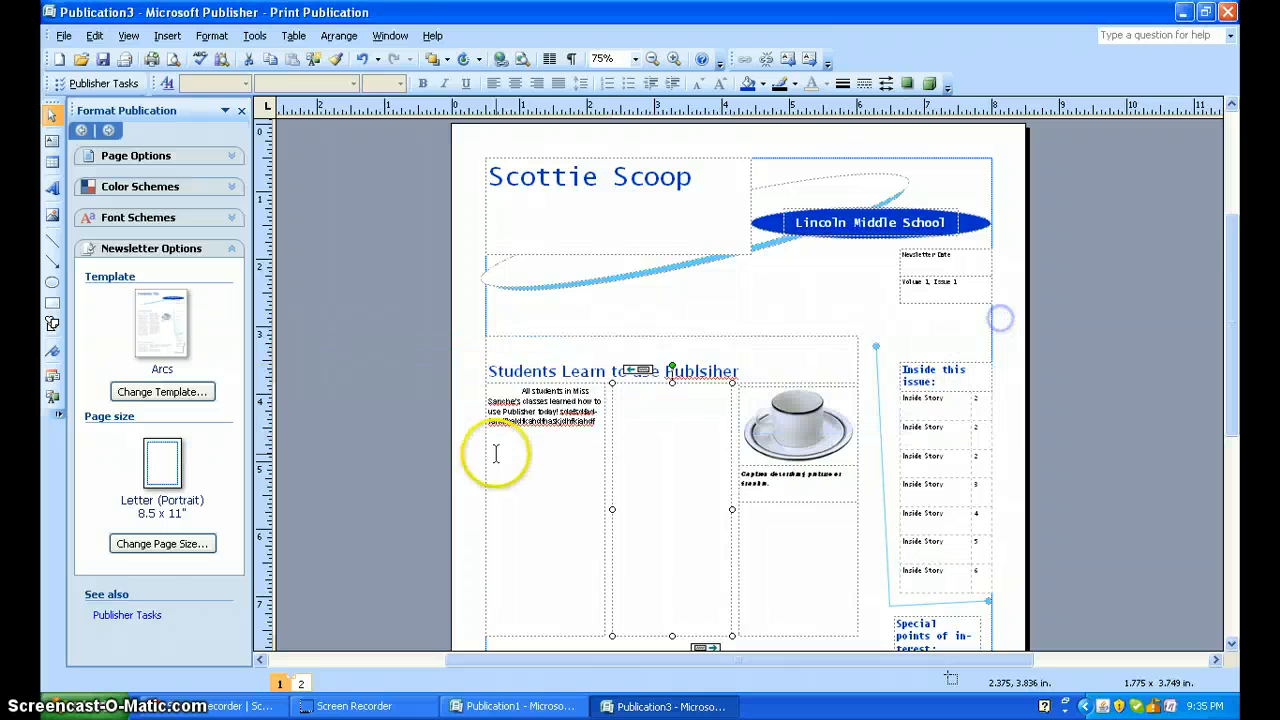
- Add more filler text to the lead story's first column and insert blank lines within it until the remainder flows into the linked second column
left_click(521, 453)
type("kjhfkjsdfsdfsdfhf")
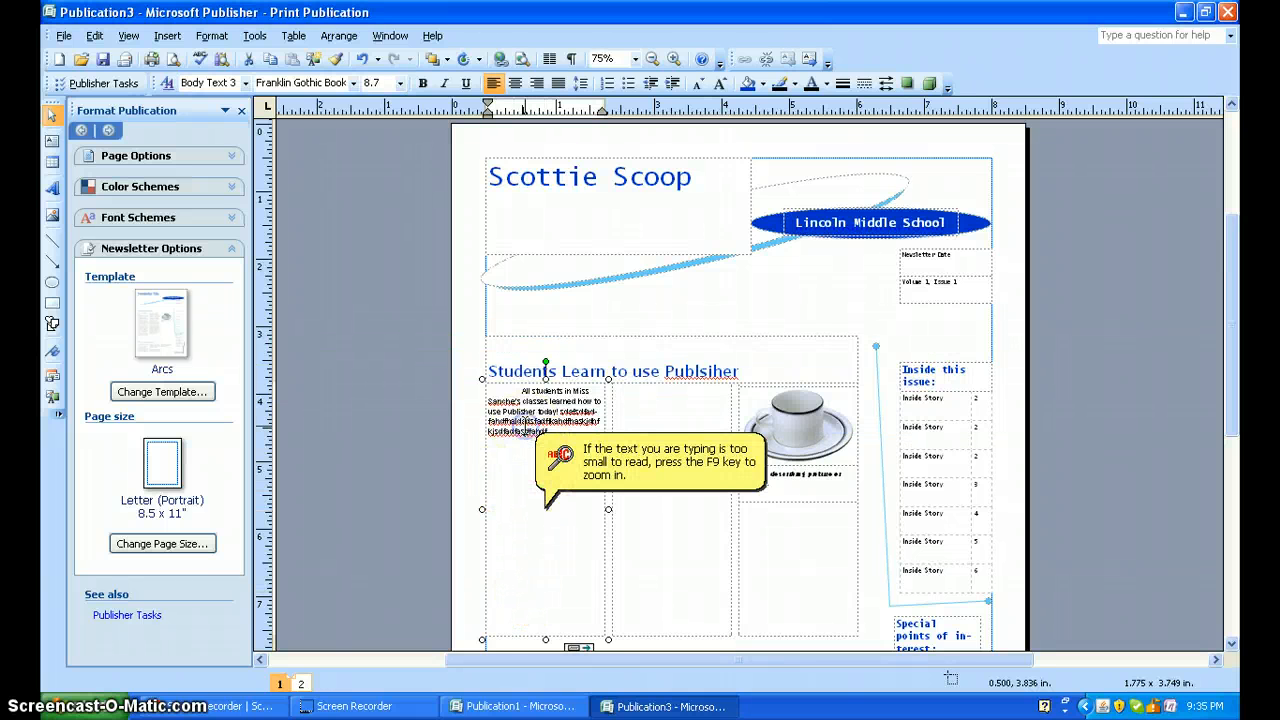
key("Return")
key("Return")
key("Return")
key("Return")
key("Return")
key("Return")
key("Return")
key("Return")
key("Return")
key("Return")
key("Return")
key("Return")
key("Return")
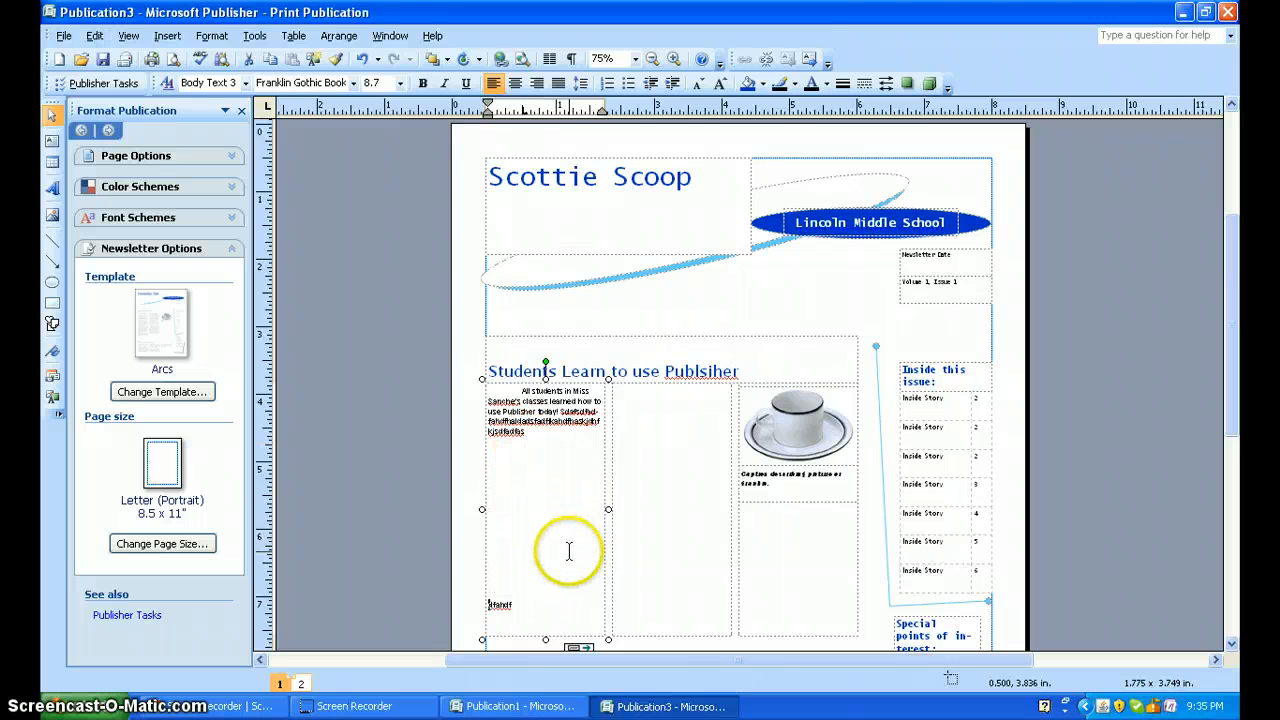
key("Return")
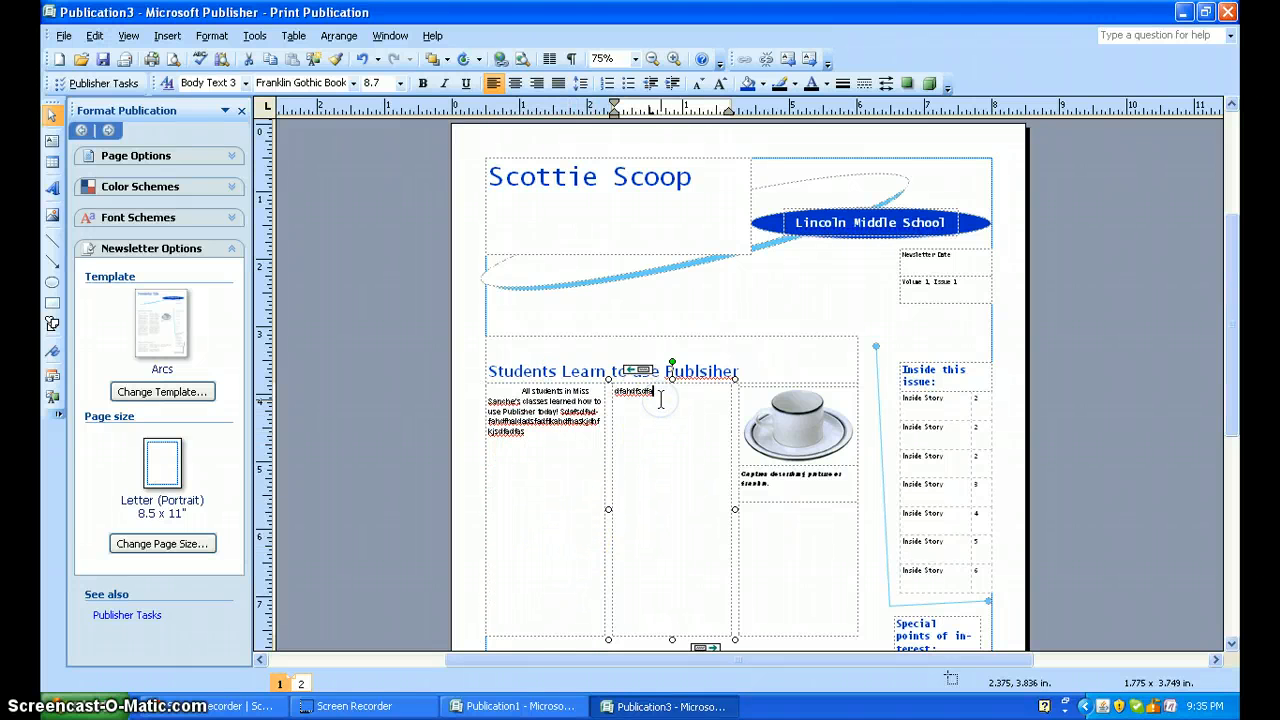
- Select the text of the first "Inside Story" entry in the "Inside this issue" table
left_click(675, 59)
scroll(629, 314, "up", 1)
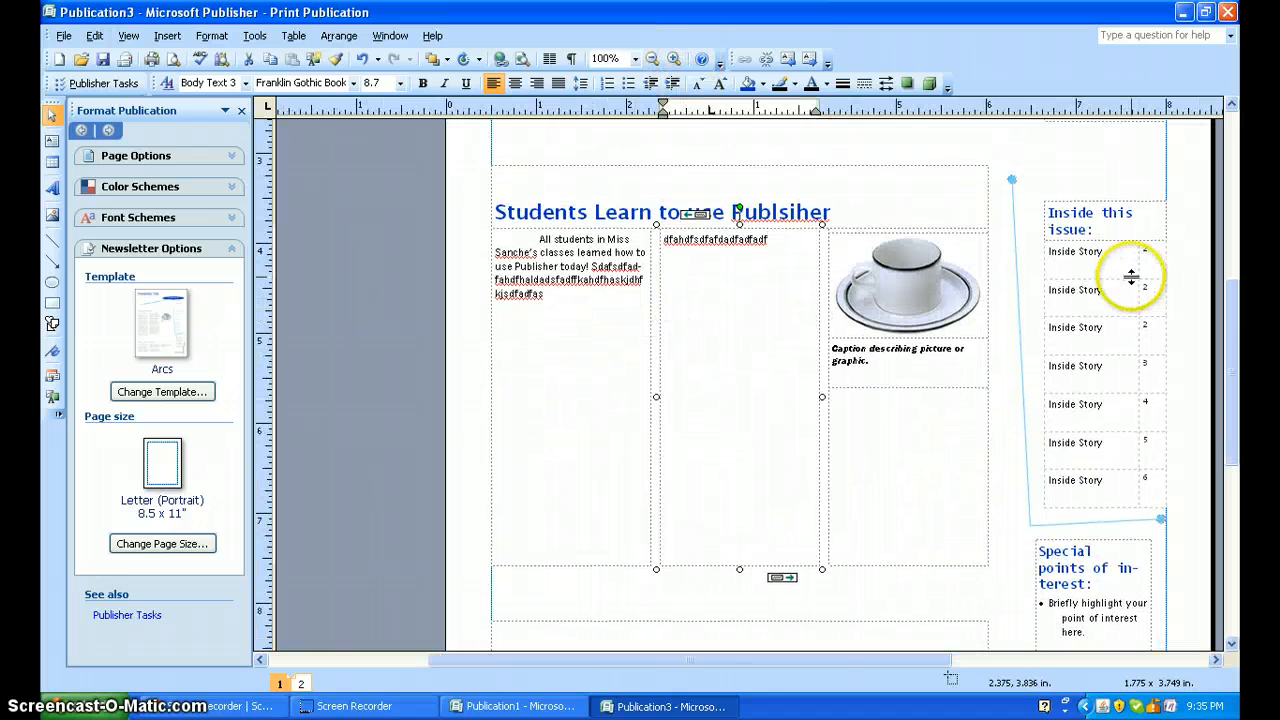
left_click_drag(1110, 252, 1066, 258)
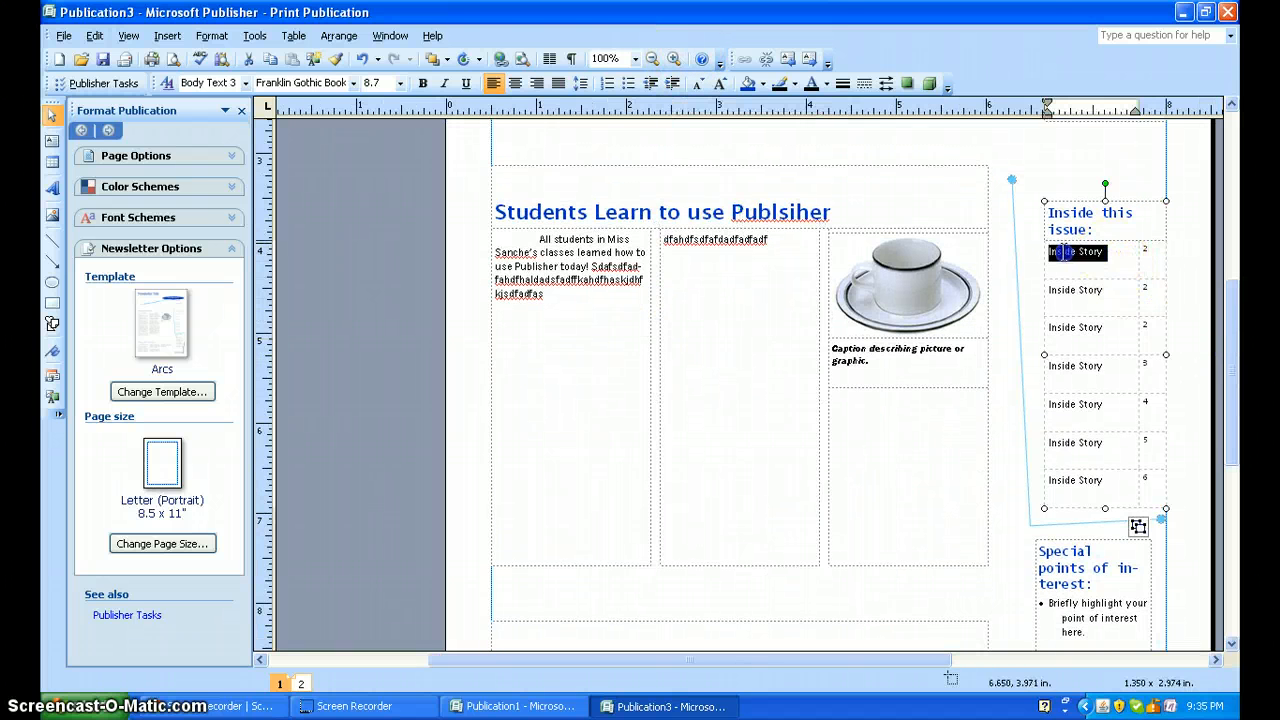